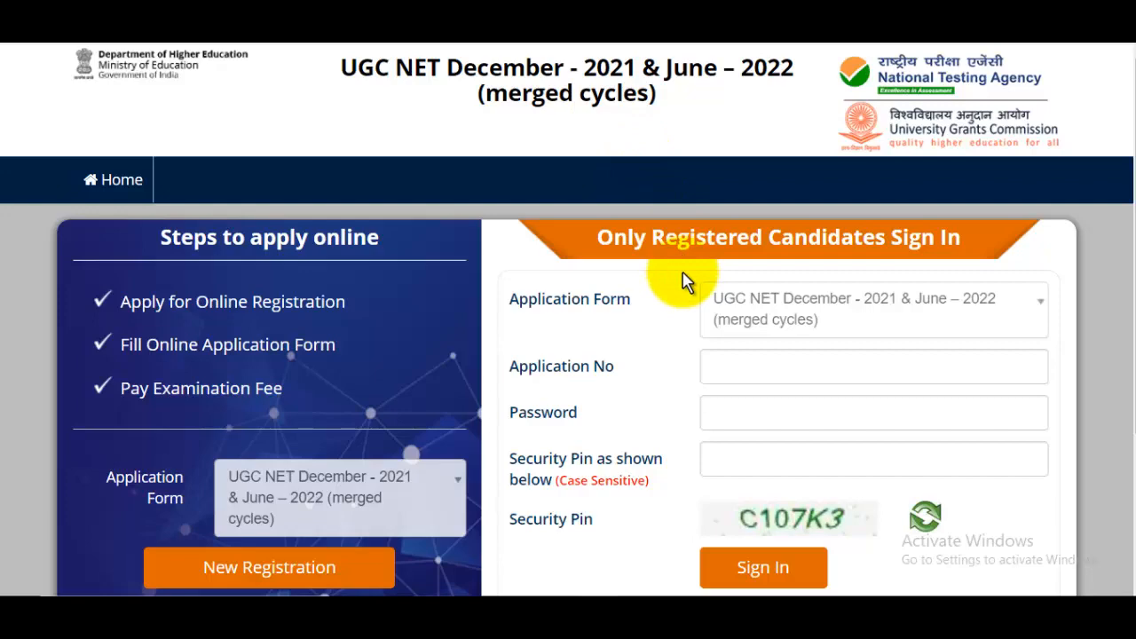
Step: Switch to the JobsGyan article on the UGC NET form and review its important dates, application fees, age limit, subjects and eligibility
scroll(684, 283, "down", 3)
scroll(683, 291, "up", 3)
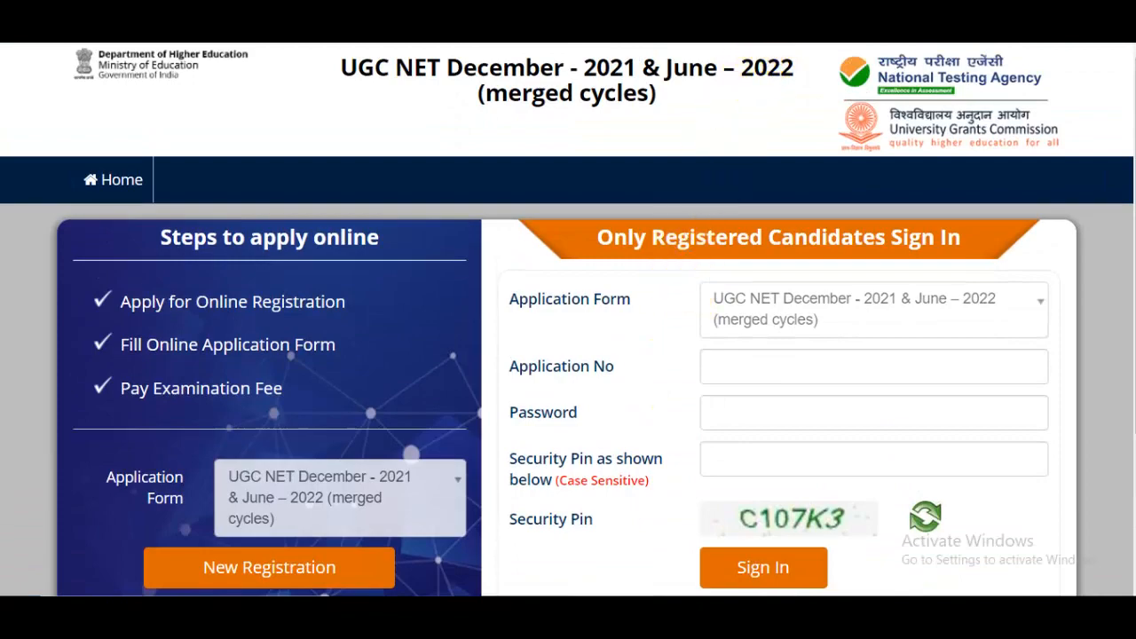
left_click(733, 36)
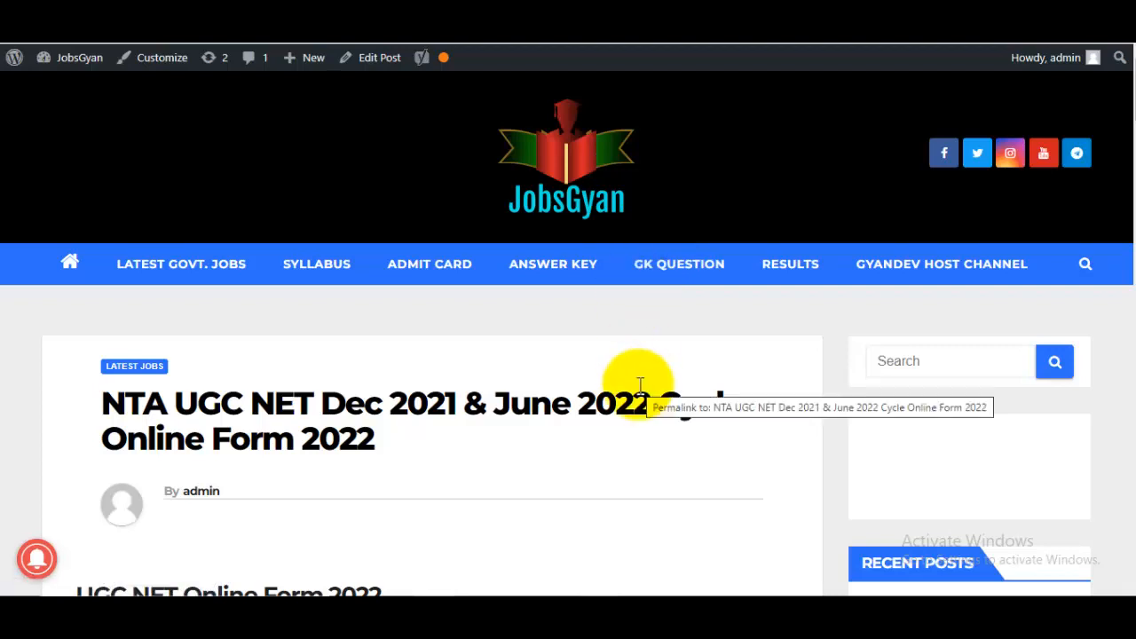
scroll(641, 386, "down", 2)
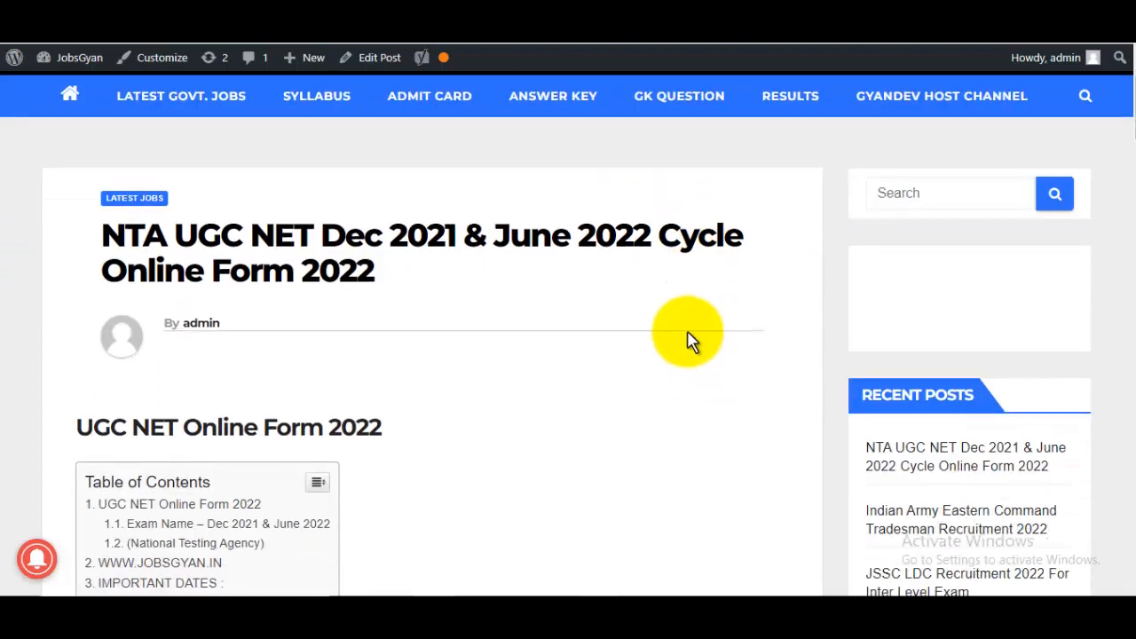
scroll(674, 319, "down", 5)
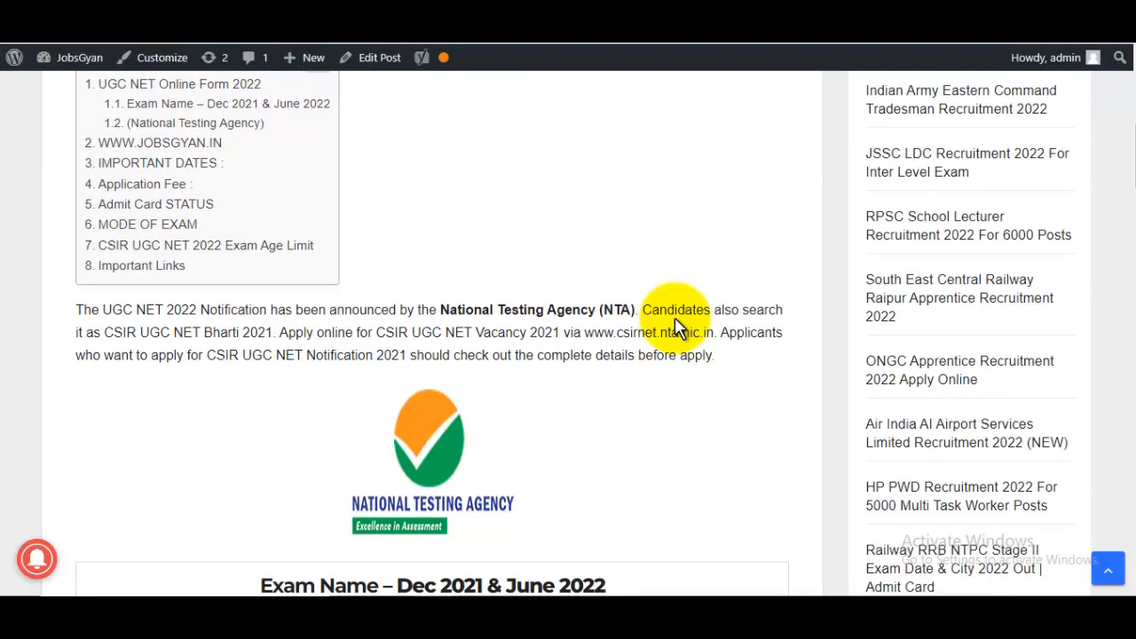
scroll(677, 325, "down", 4)
scroll(241, 302, "down", 2)
left_click_drag(206, 314, 375, 363)
scroll(381, 363, "down", 2)
left_click_drag(511, 226, 623, 277)
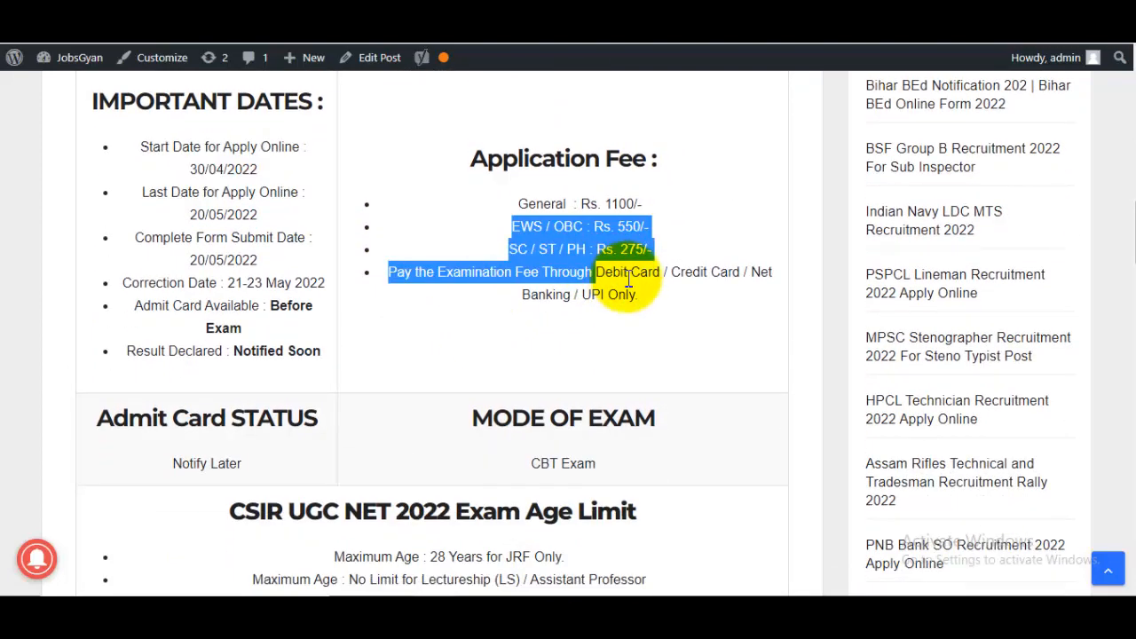
scroll(625, 277, "down", 6)
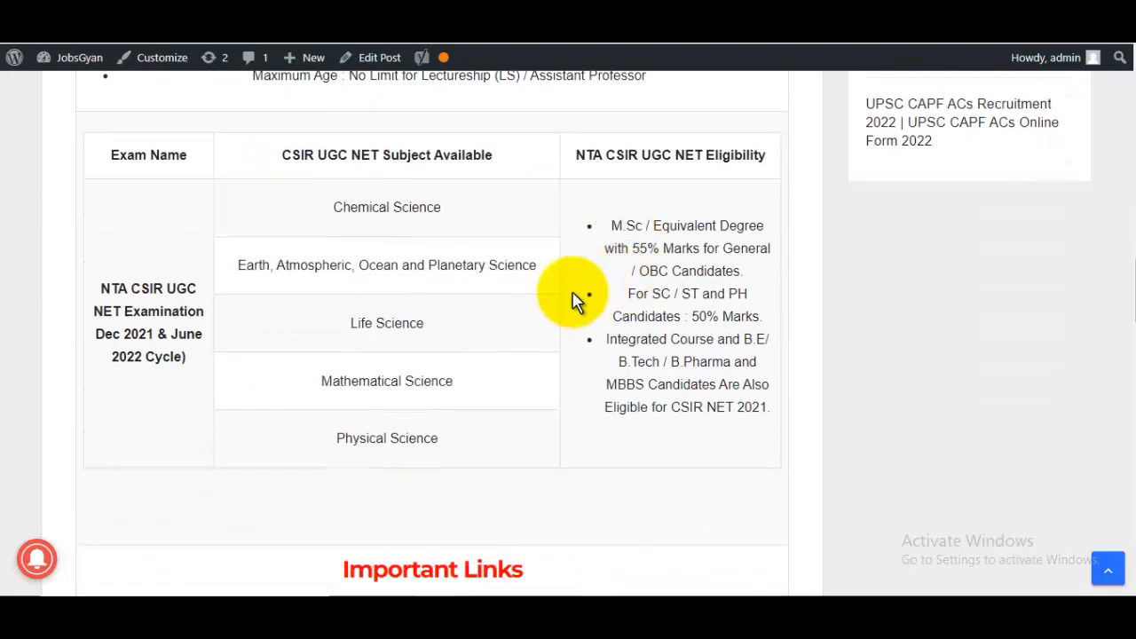
left_click_drag(632, 248, 692, 339)
scroll(700, 334, "down", 5)
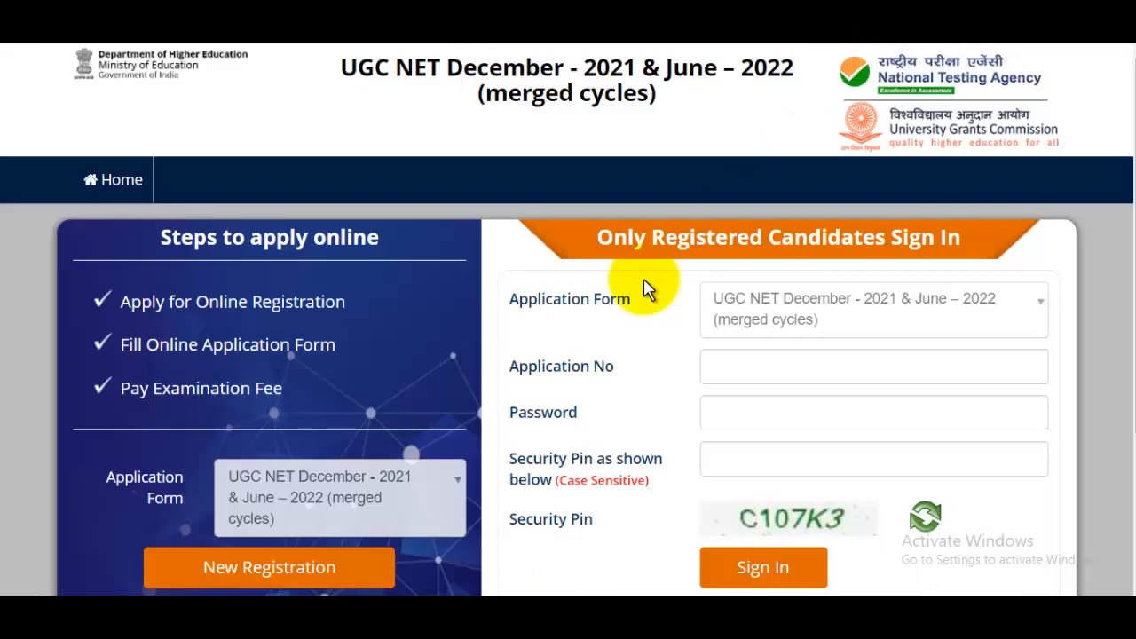
Step: Start a new UGC NET registration, accept the declaration below the instructions and proceed to the registration form
scroll(603, 375, "down", 3)
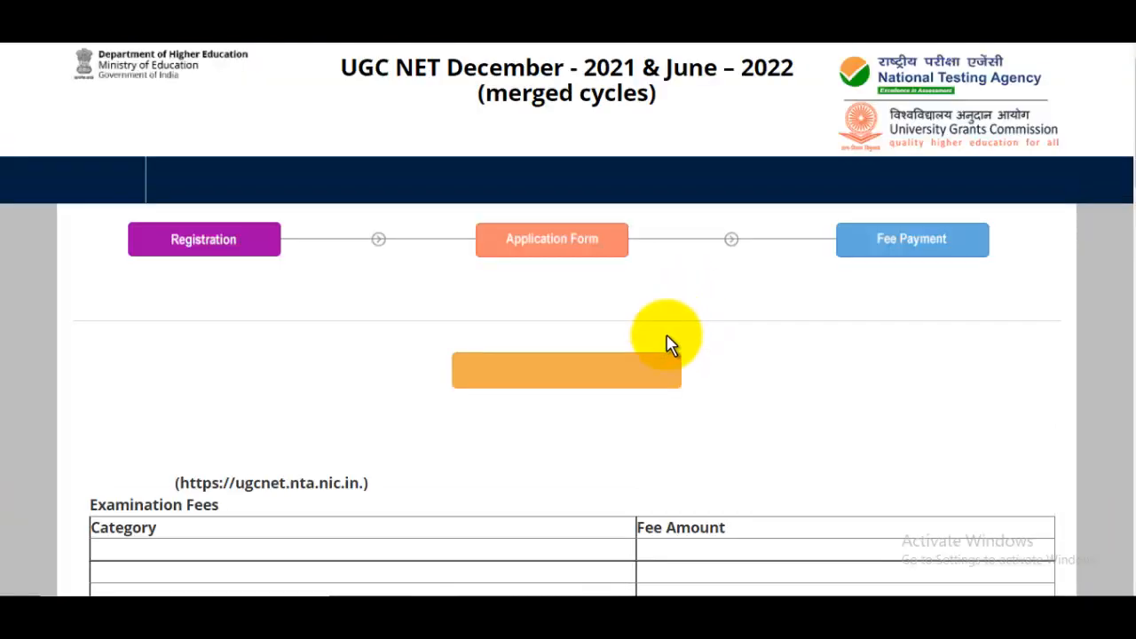
scroll(670, 344, "down", 4)
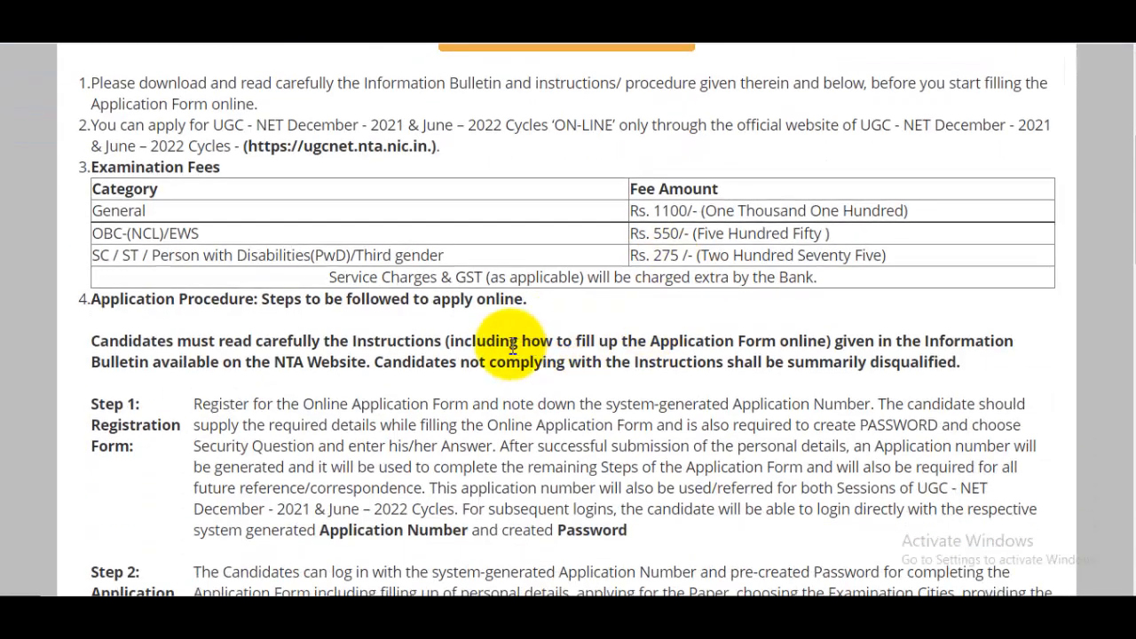
scroll(533, 342, "down", 8)
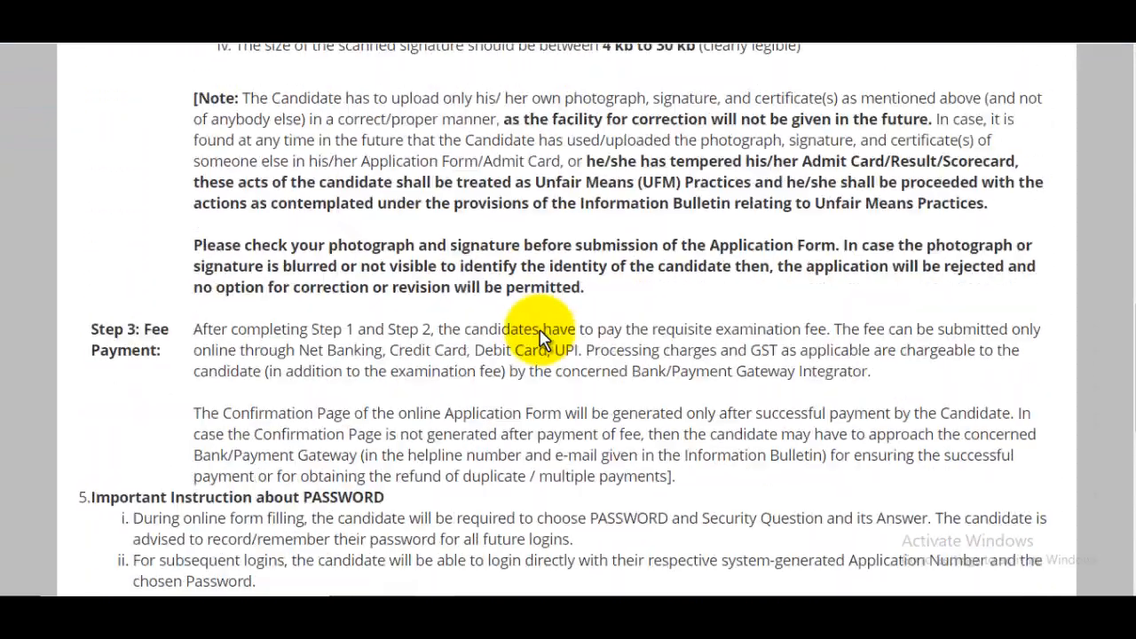
scroll(540, 337, "down", 6)
left_click(79, 362)
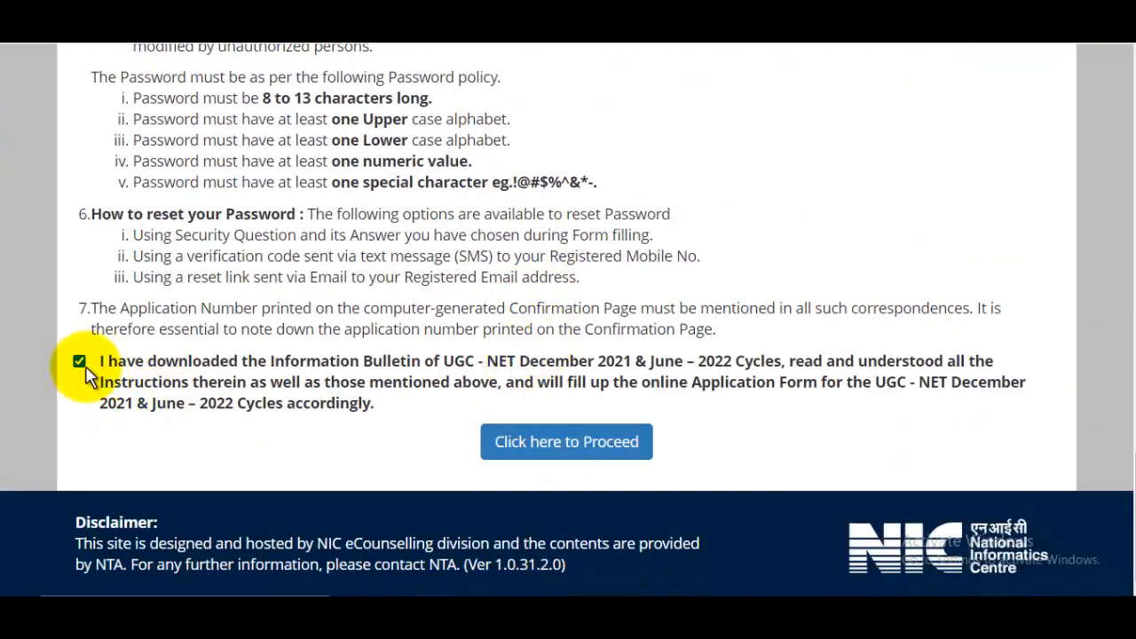
left_click(543, 451)
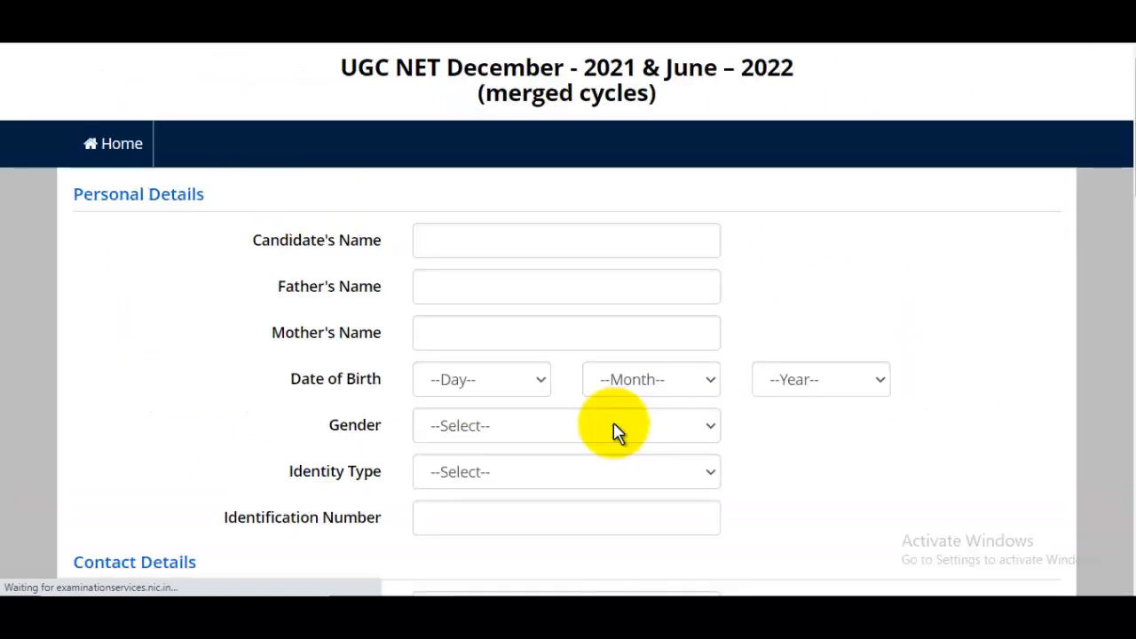
Step: Enter the candidate's, father's and mother's names in the personal details
scroll(611, 431, "down", 2)
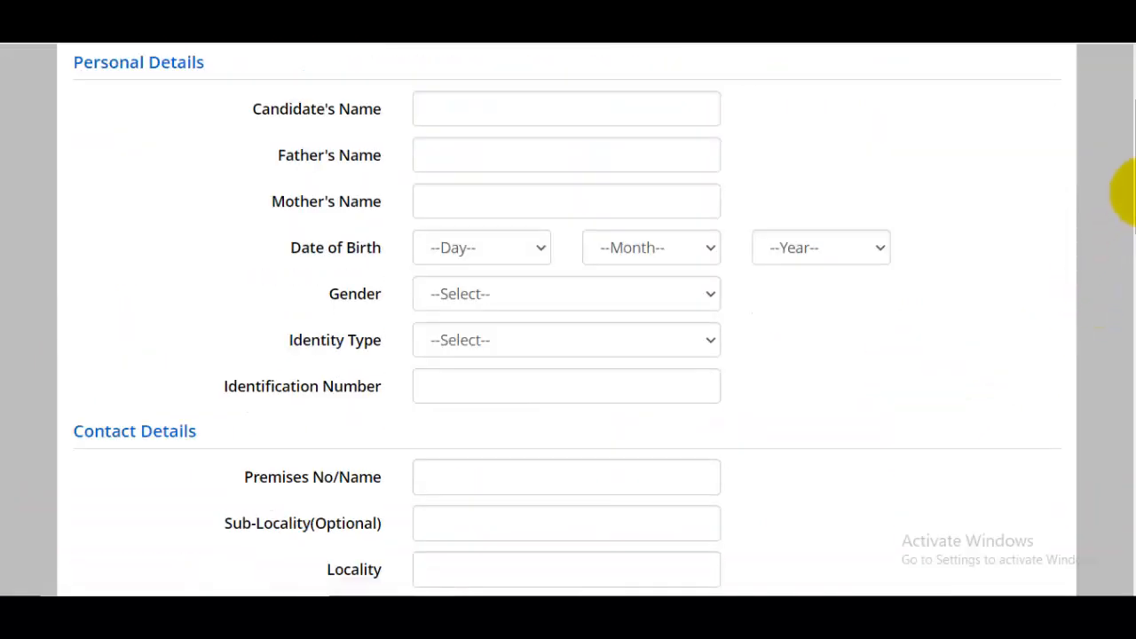
left_click_drag(1123, 190, 1123, 139)
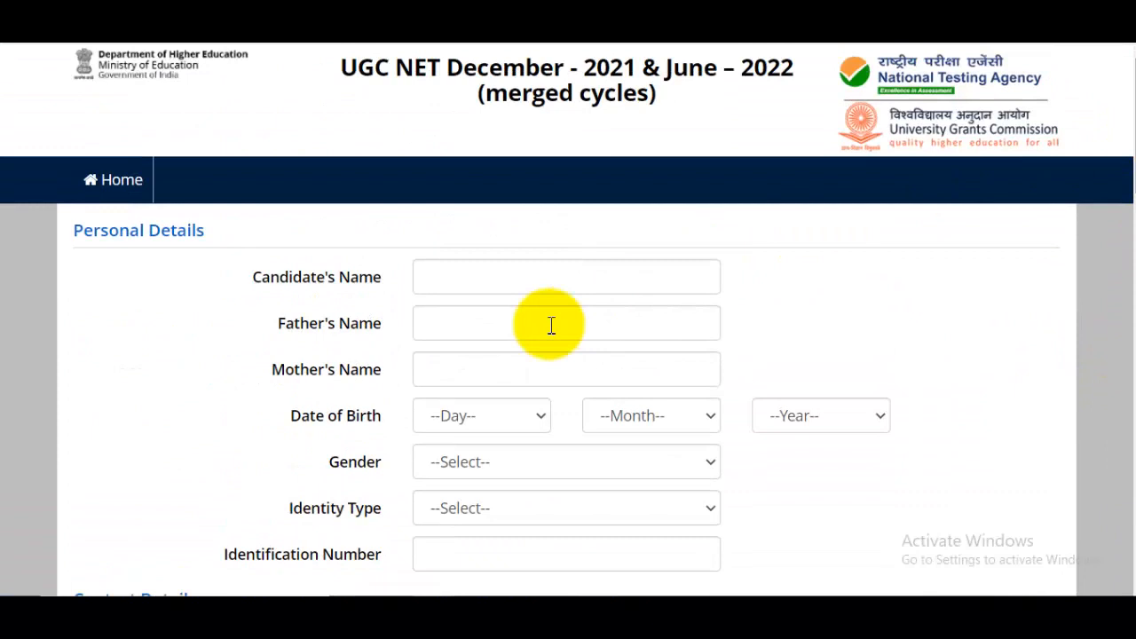
left_click(534, 275)
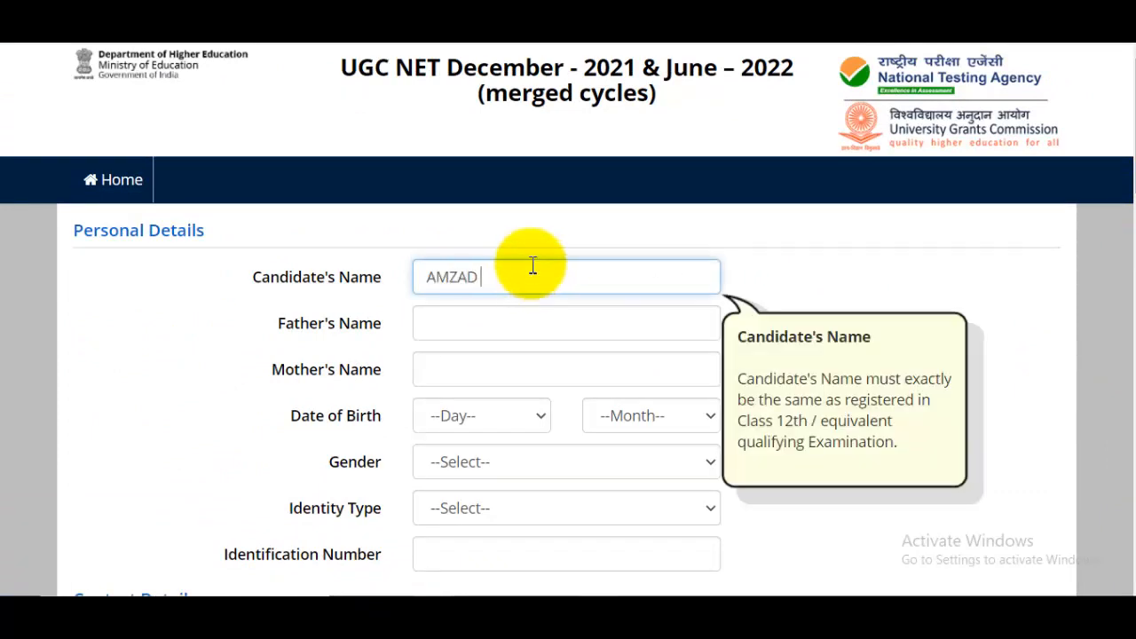
left_click(485, 317)
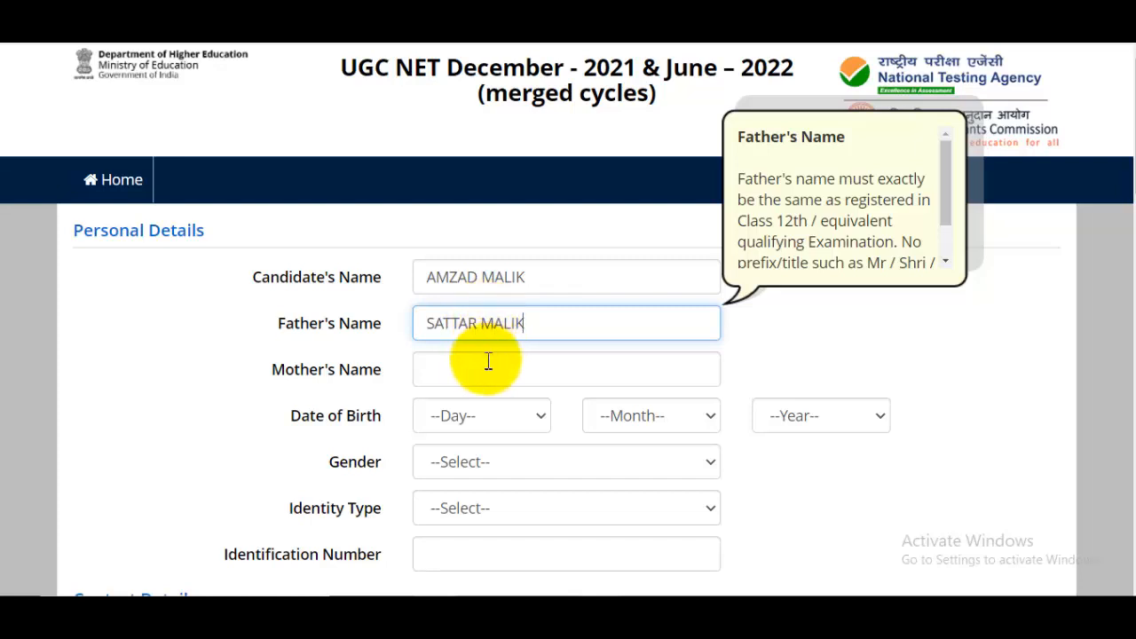
left_click(461, 371)
type("SAZADA")
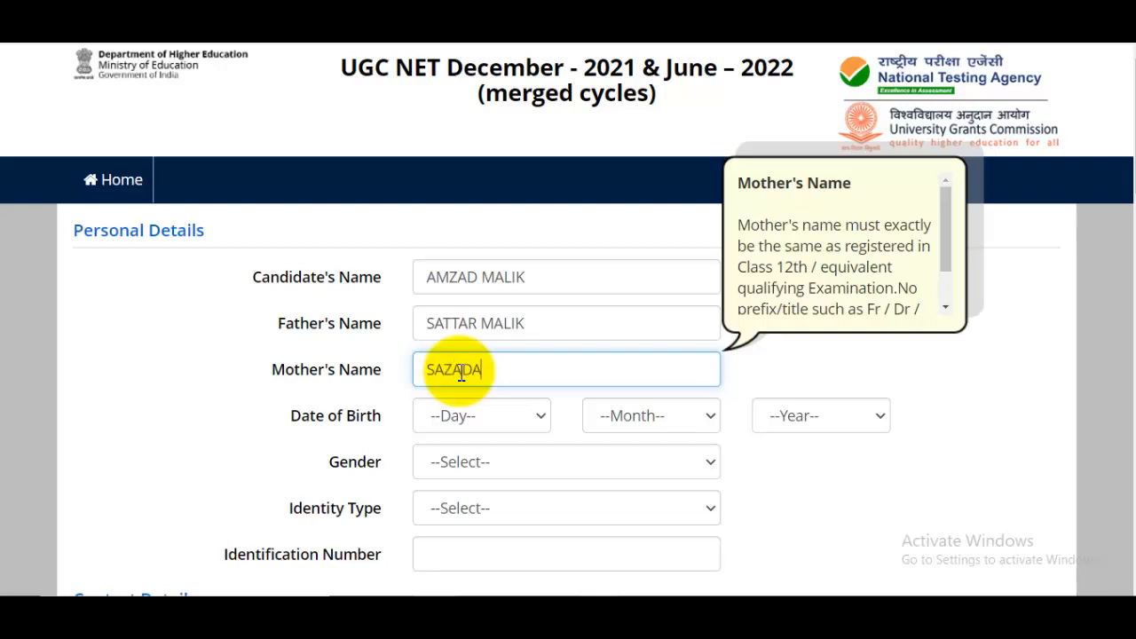
Step: Select the day and month of the candidate's date of birth
left_click(484, 417)
left_click(448, 44)
left_click(671, 421)
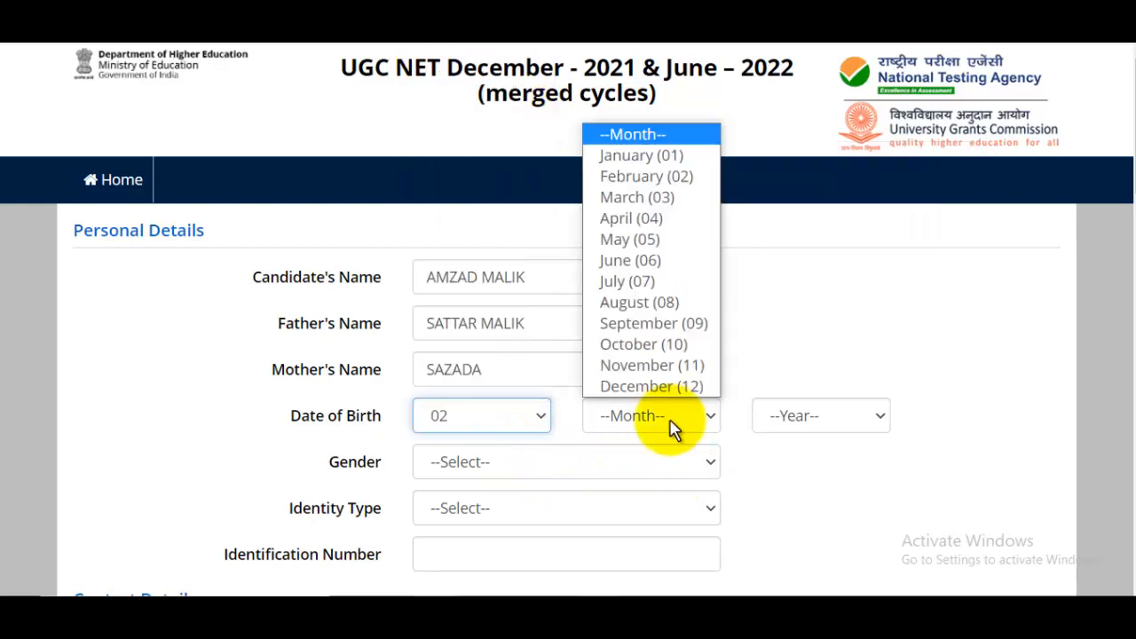
left_click(637, 260)
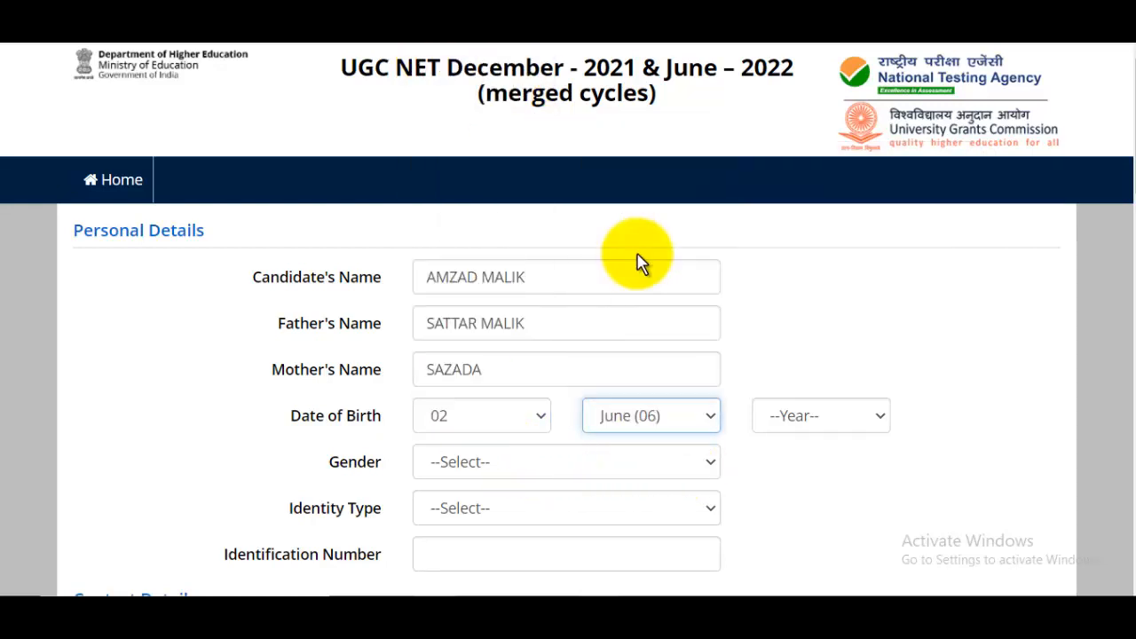
left_click(797, 424)
Step: Set the gender to Male and the identity type to PAN Card
scroll(855, 370, "down", 3)
left_click(483, 213)
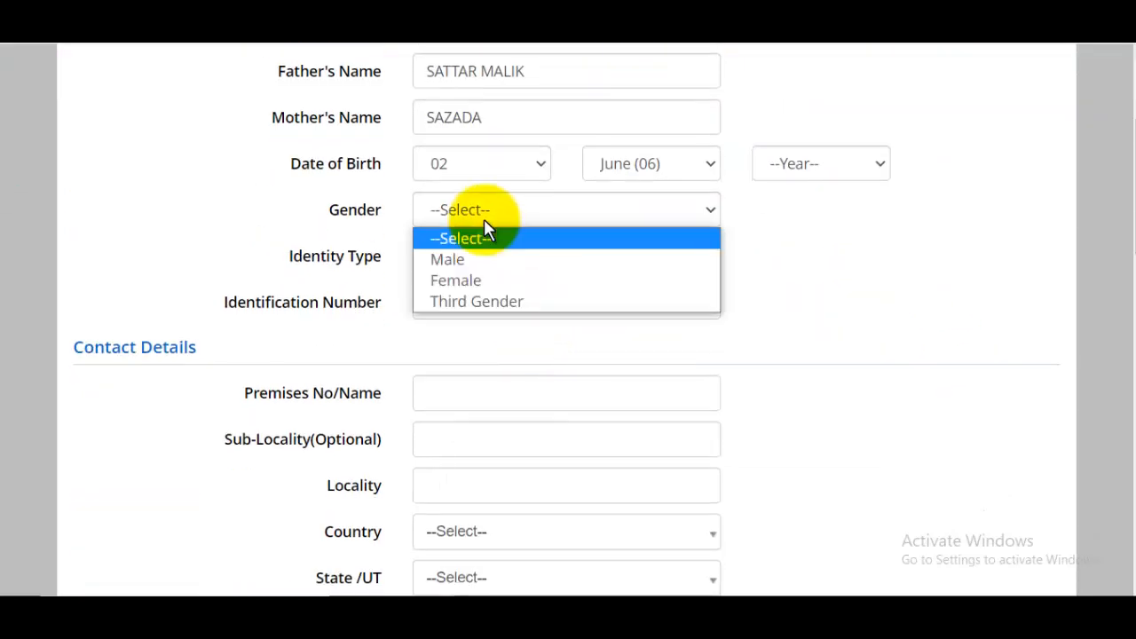
left_click(453, 260)
left_click(496, 288)
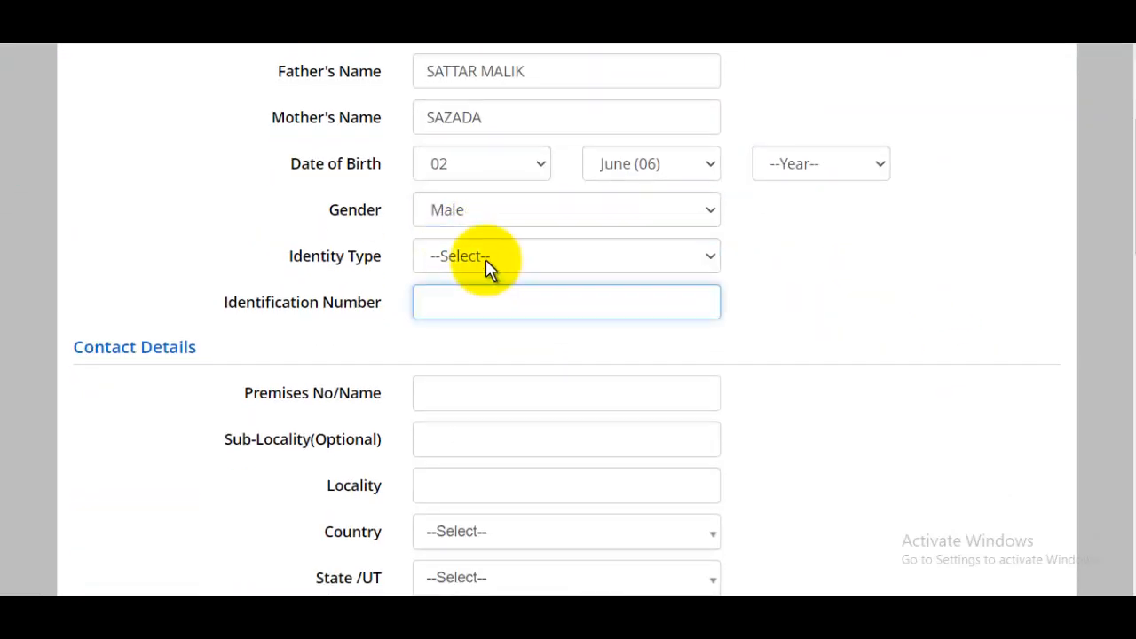
left_click(486, 266)
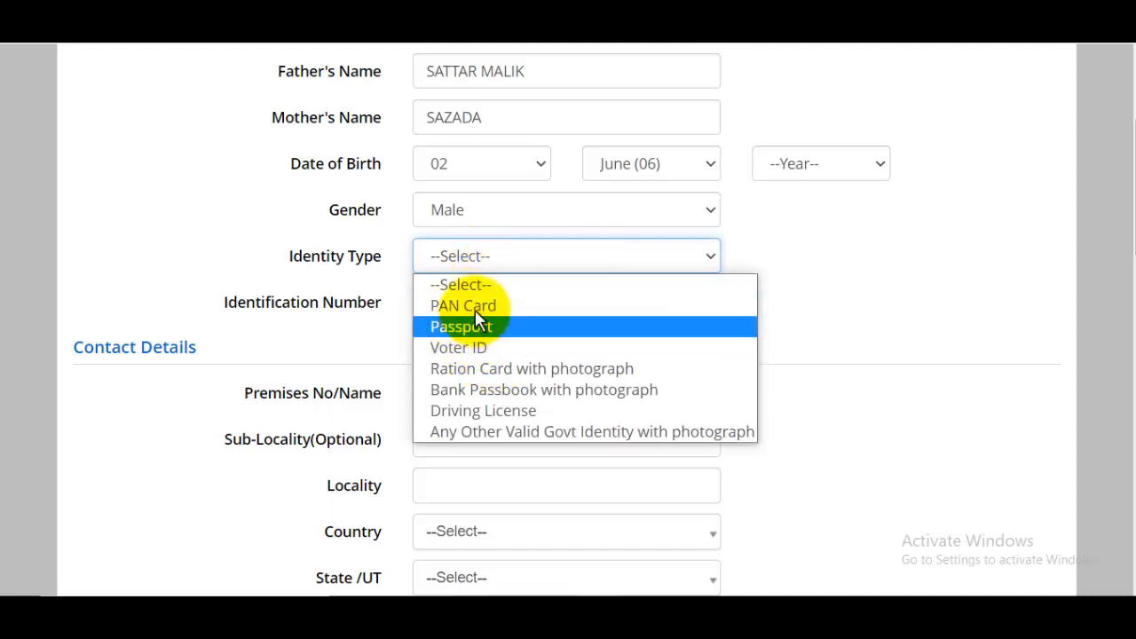
left_click(472, 307)
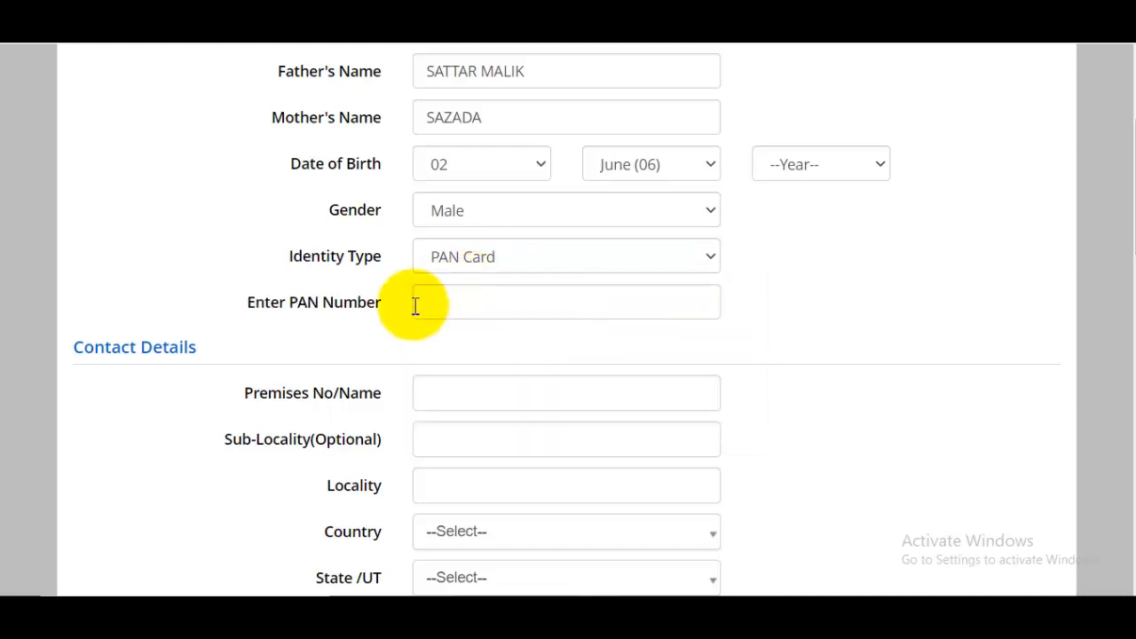
left_click(447, 300)
Step: Enter the candidate's premises number and locality in the contact details, leaving the optional sub-locality blank
scroll(532, 300, "down", 2)
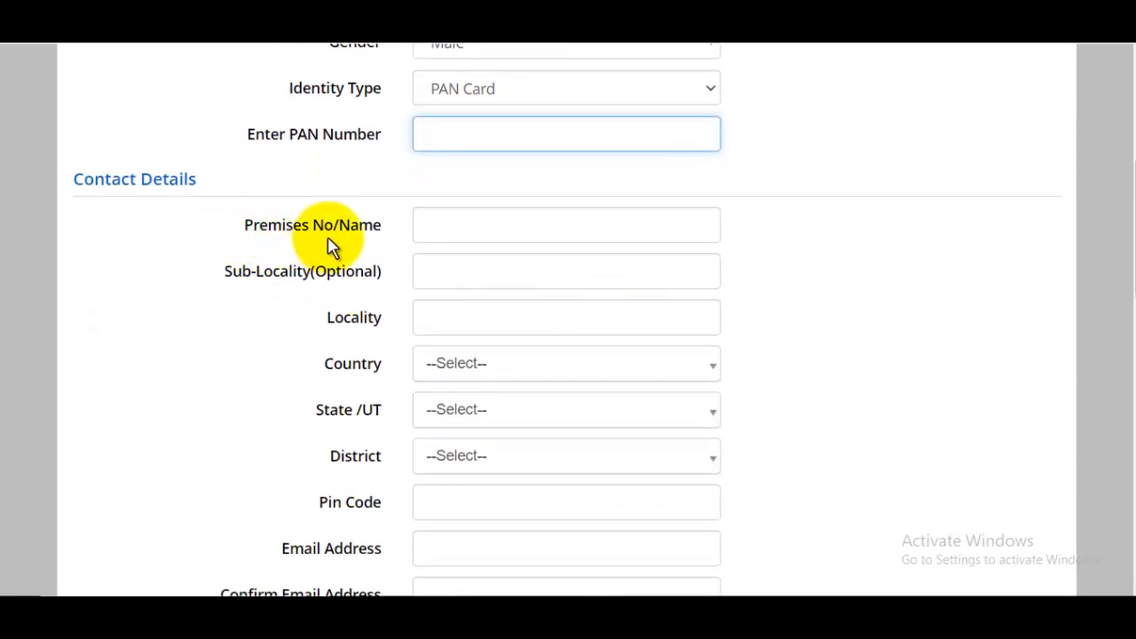
left_click(432, 226)
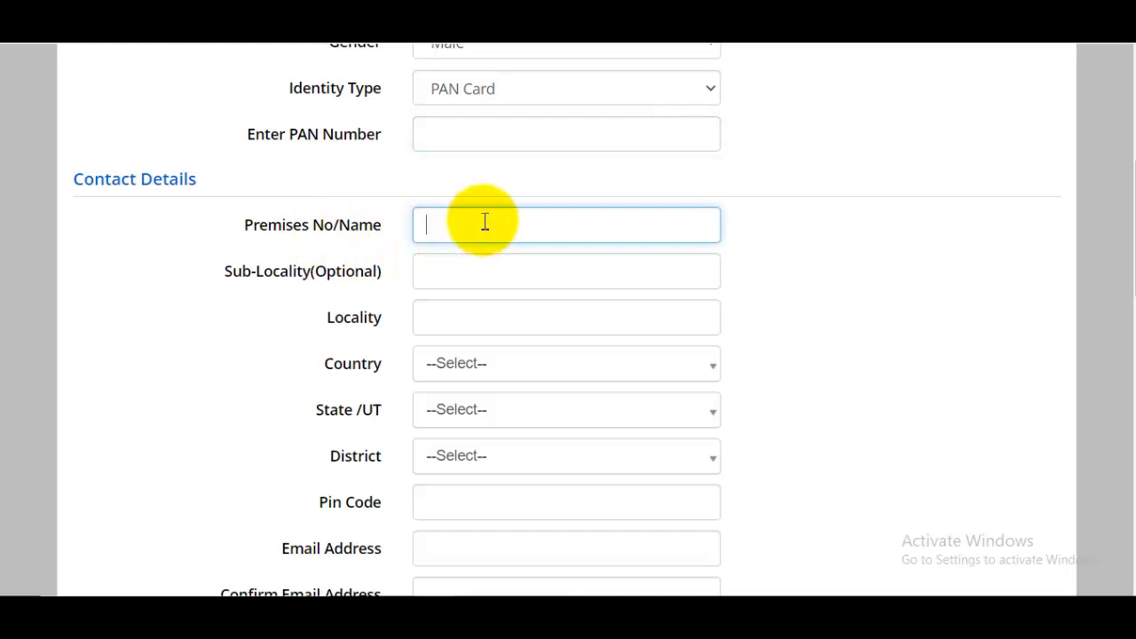
left_click(474, 264)
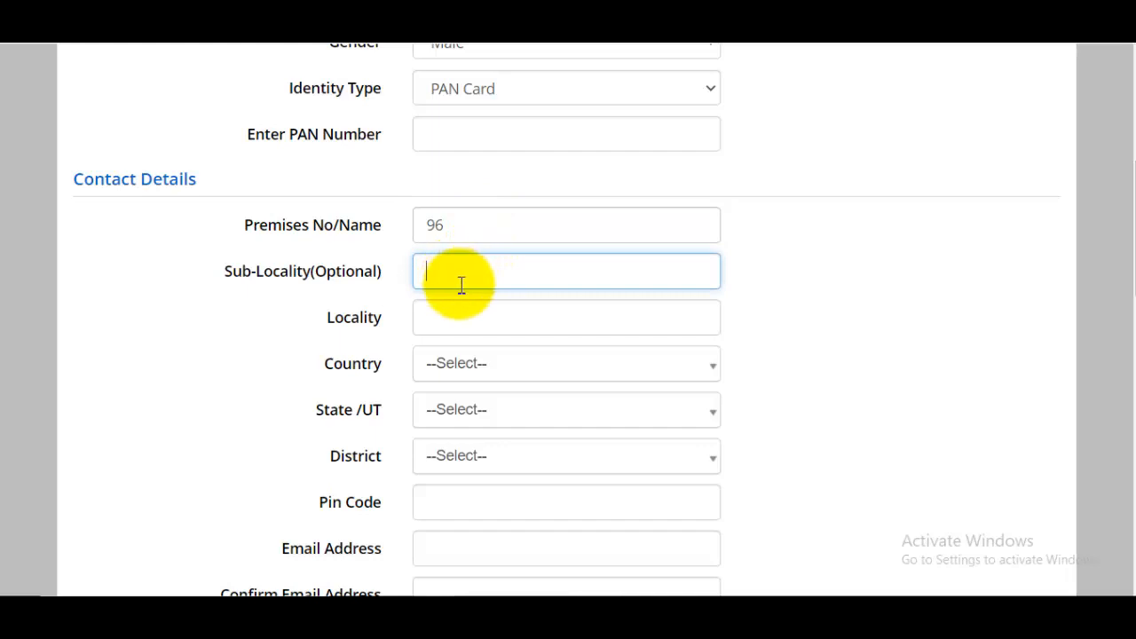
left_click(480, 328)
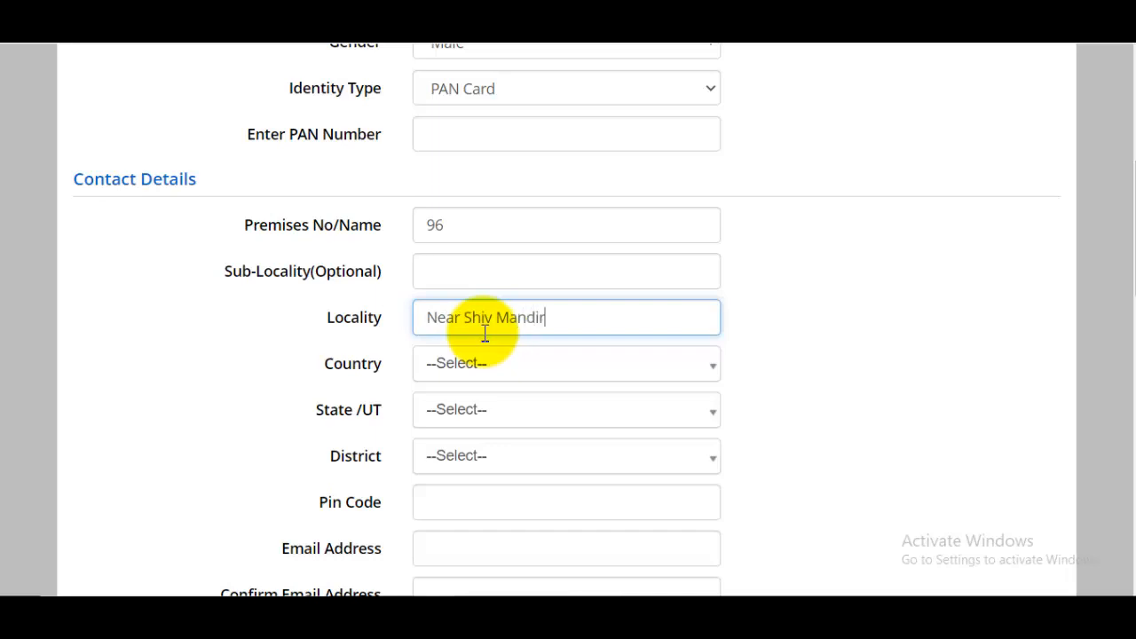
Step: Set the country to India and the state to UTTAR PRADESH in the contact details
left_click(474, 373)
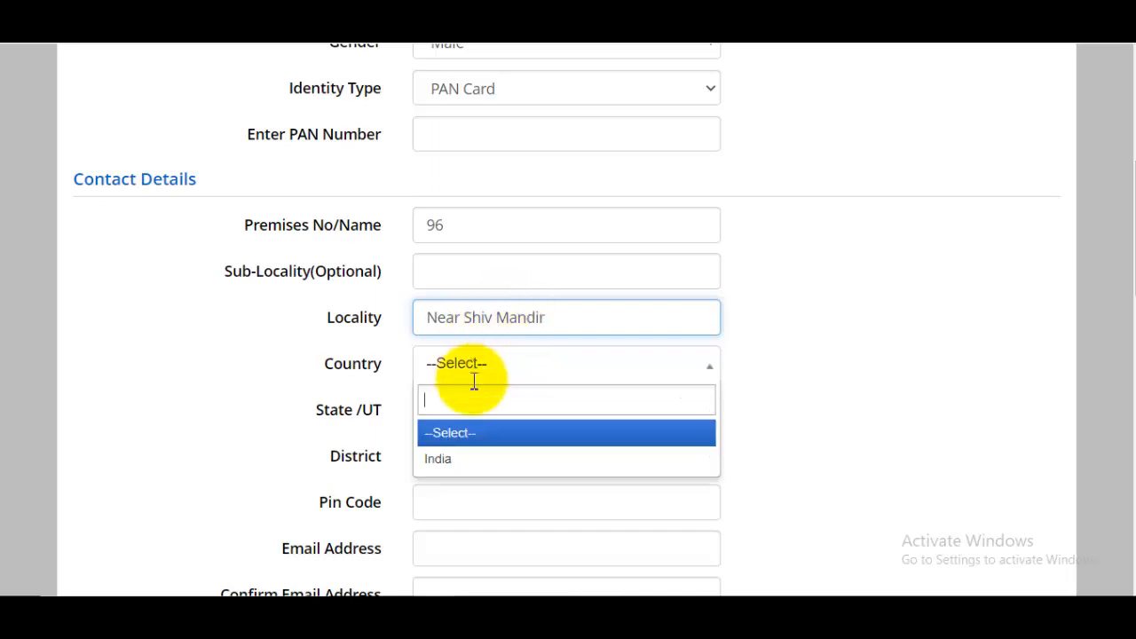
left_click(448, 458)
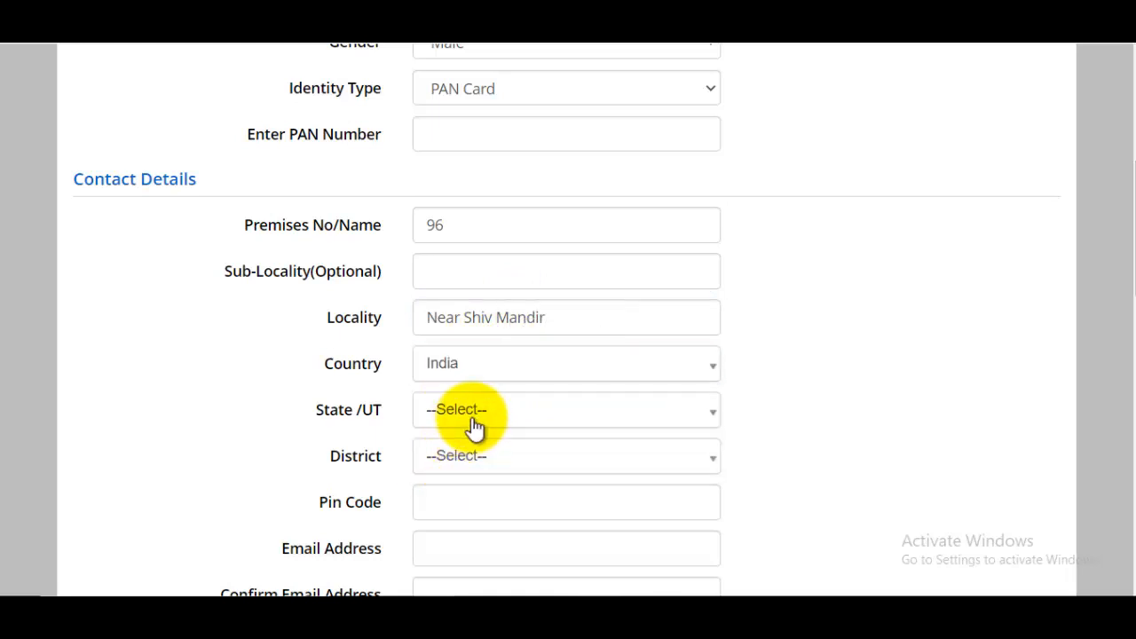
left_click(477, 417)
type("u")
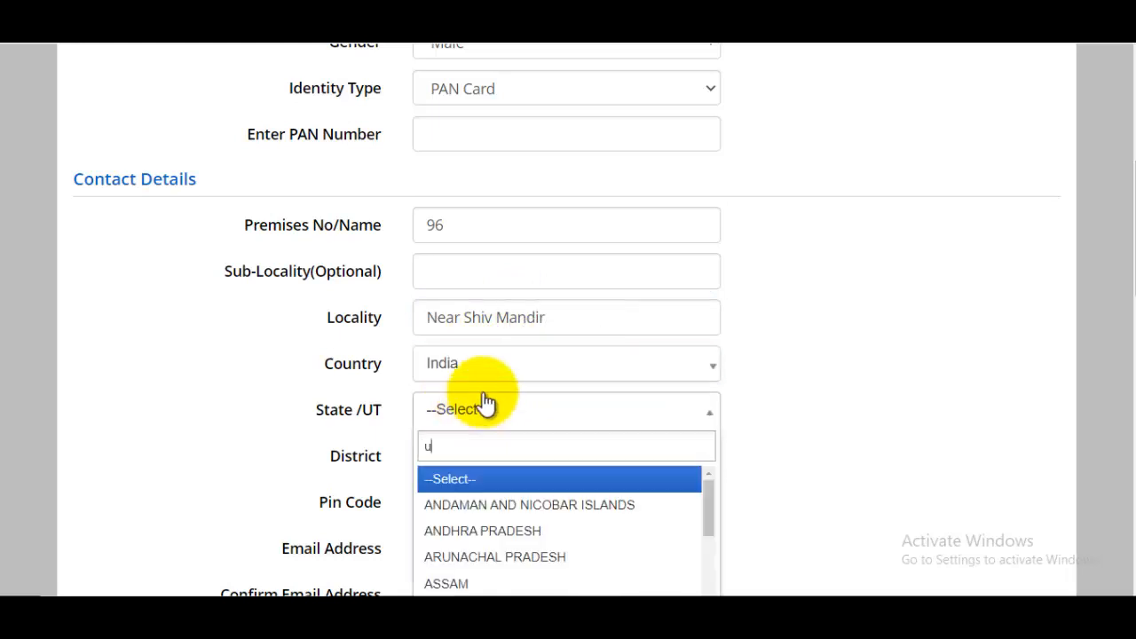
type("tt")
left_click(476, 473)
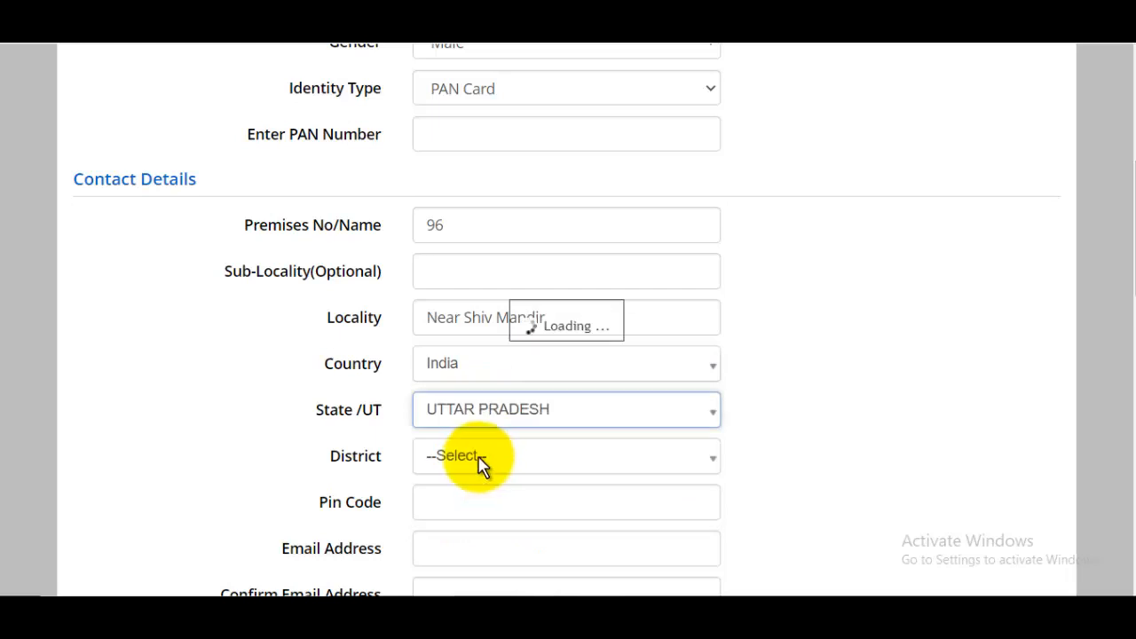
Step: Select the candidate's district and enter the postal pin code in the contact details
left_click(480, 458)
type("sa")
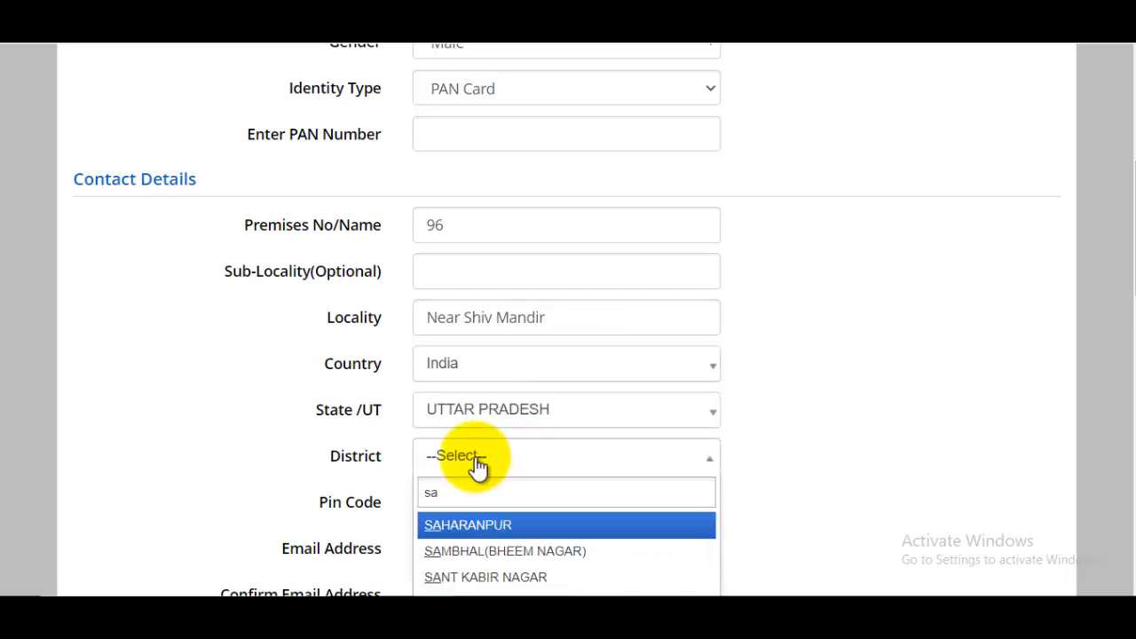
type("ha")
left_click(507, 525)
left_click(475, 498)
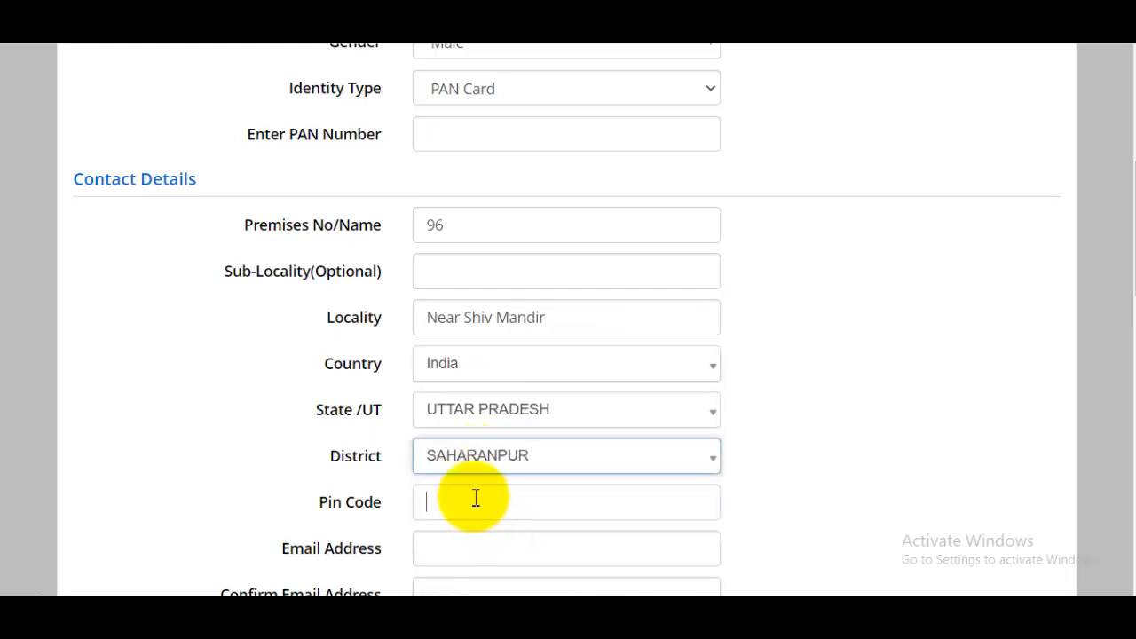
type("247001")
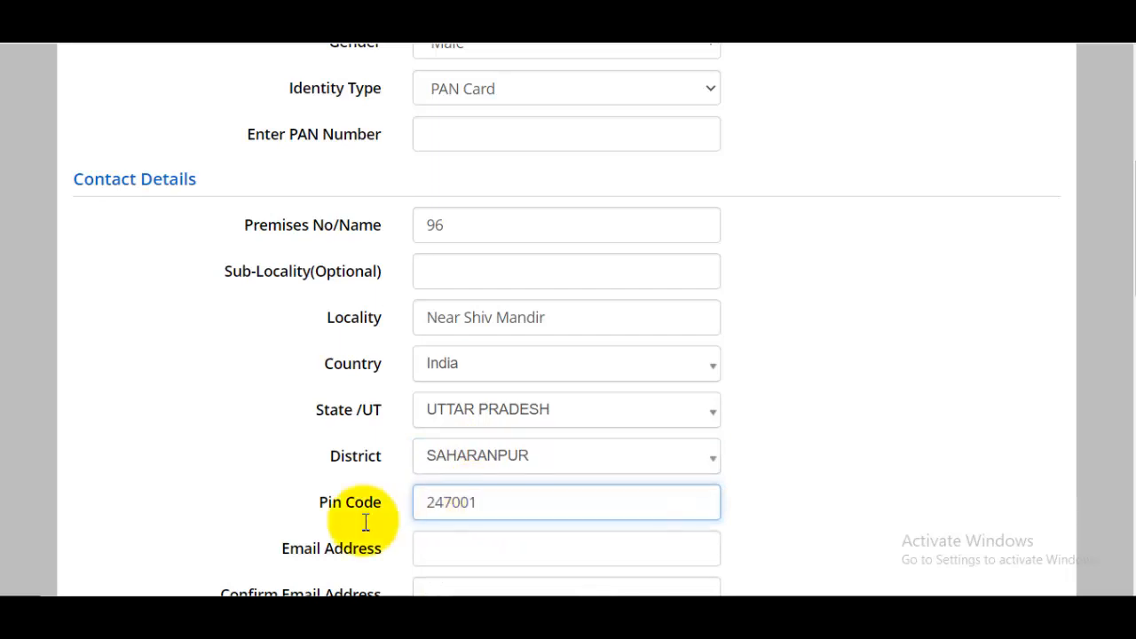
Step: Fill in the candidate's email address in the contact details
scroll(438, 482, "down", 2)
left_click(485, 388)
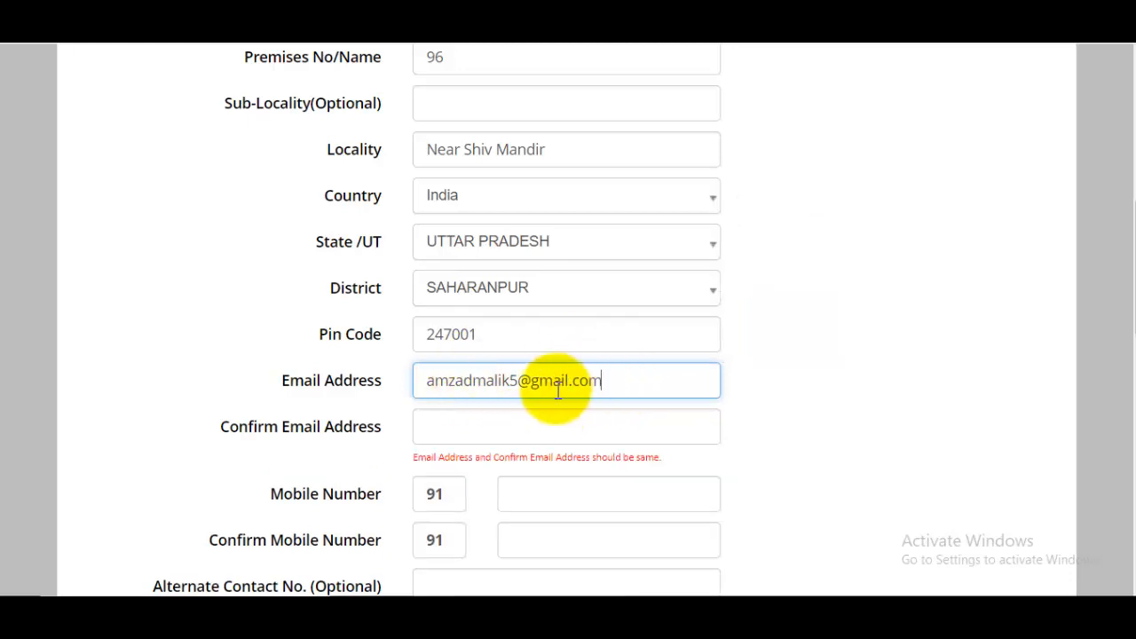
Step: Examine the confirm email, mobile number, confirm mobile number and optional alternate contact number fields in the contact details
left_click(533, 425)
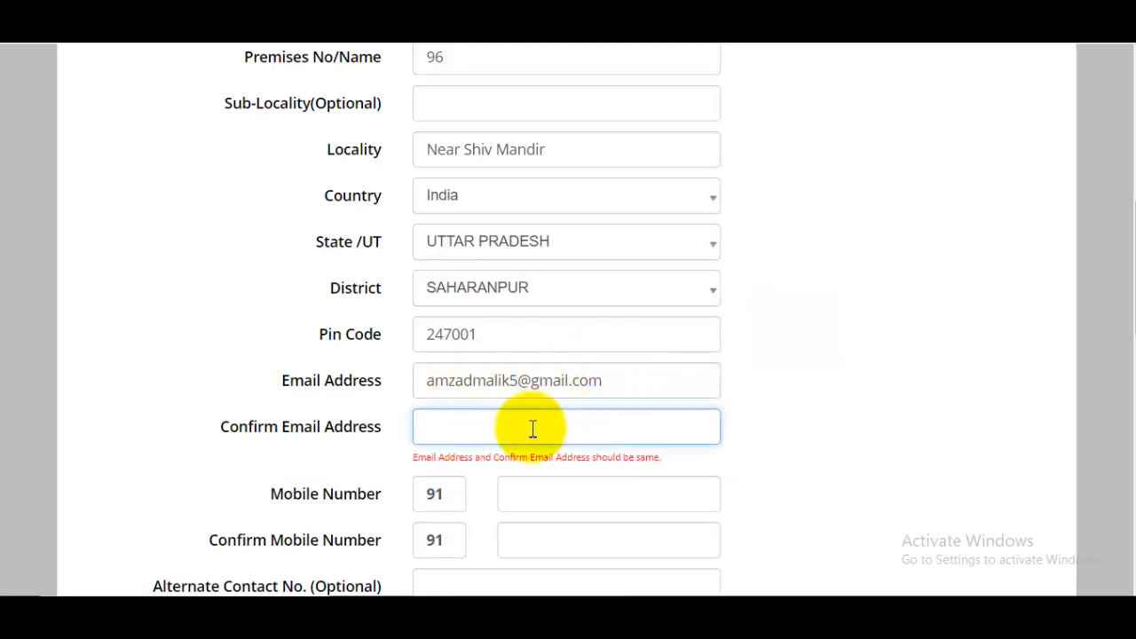
scroll(535, 379, "down", 2)
left_click(562, 332)
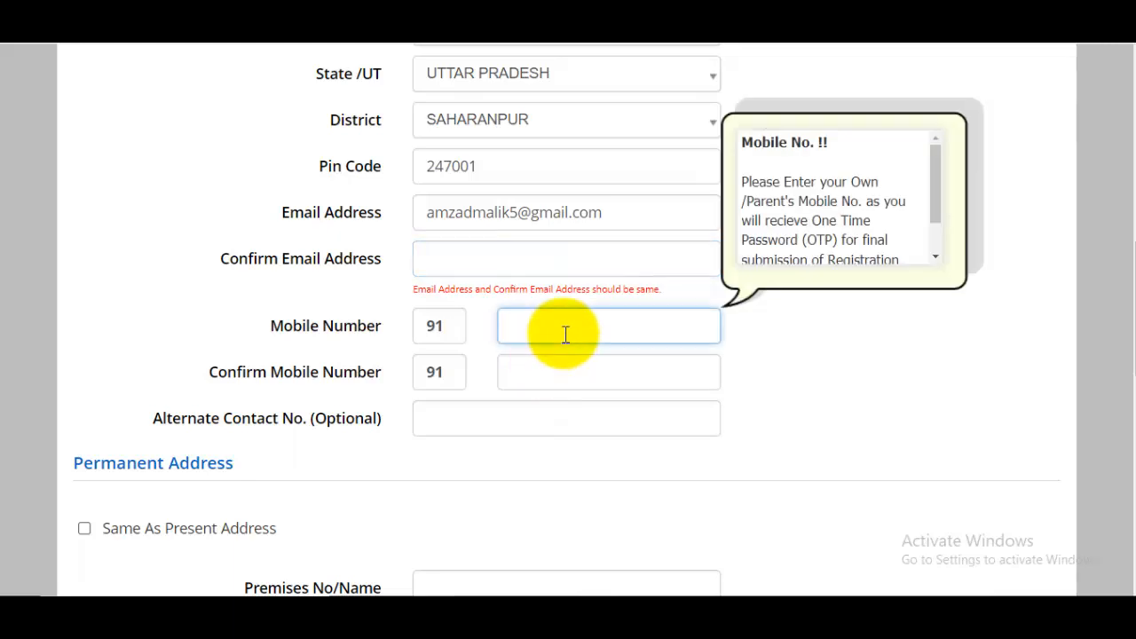
left_click(539, 366)
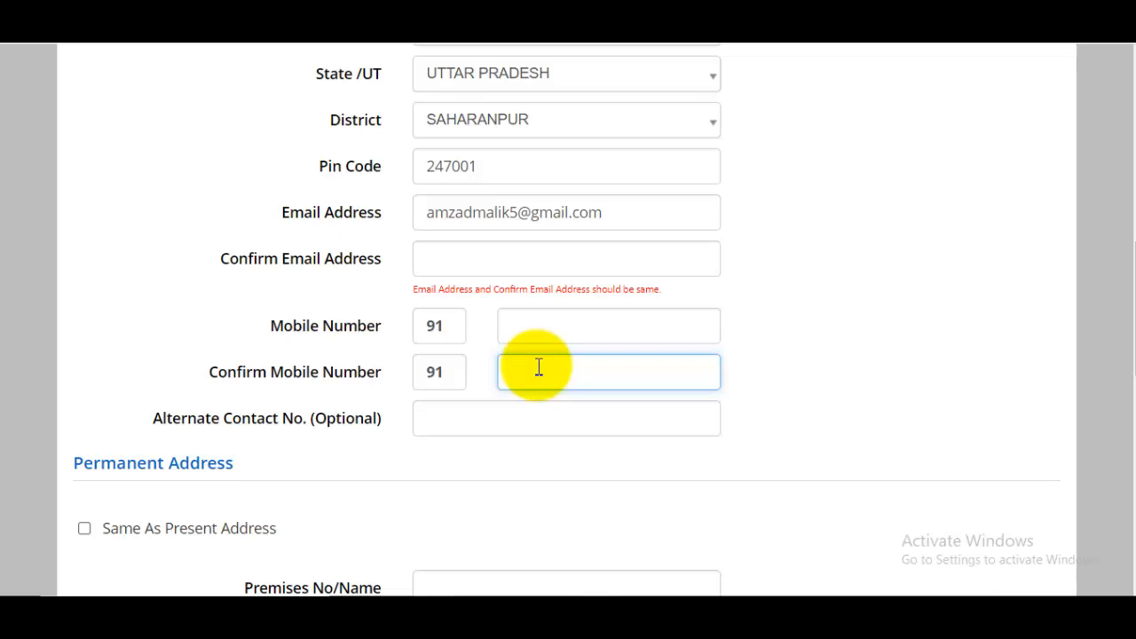
scroll(568, 364, "down", 2)
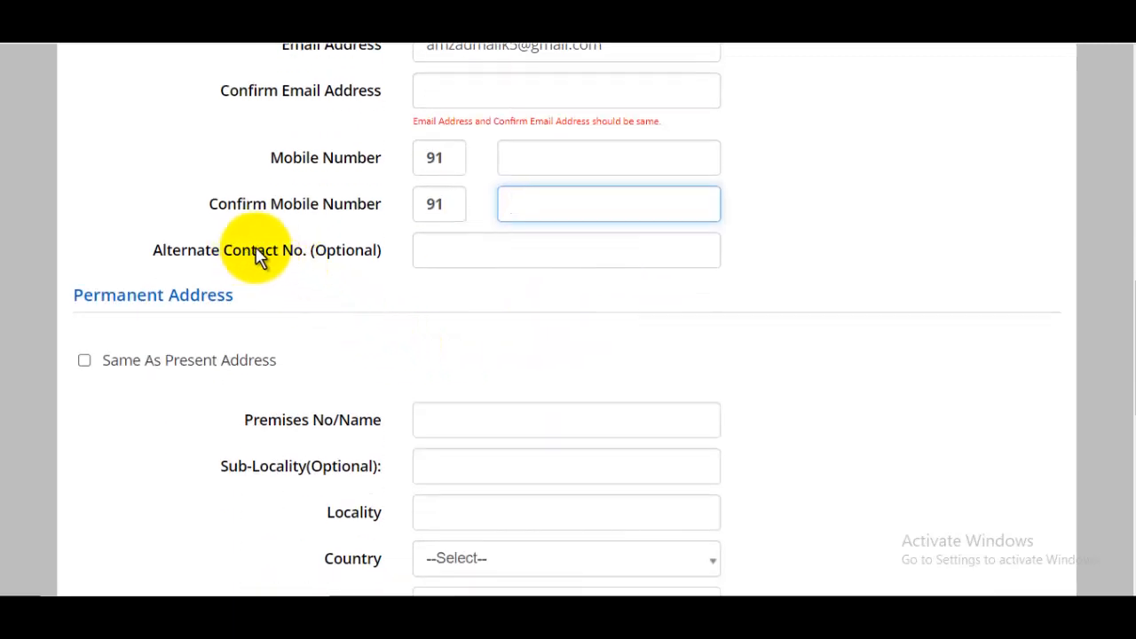
left_click_drag(243, 250, 472, 249)
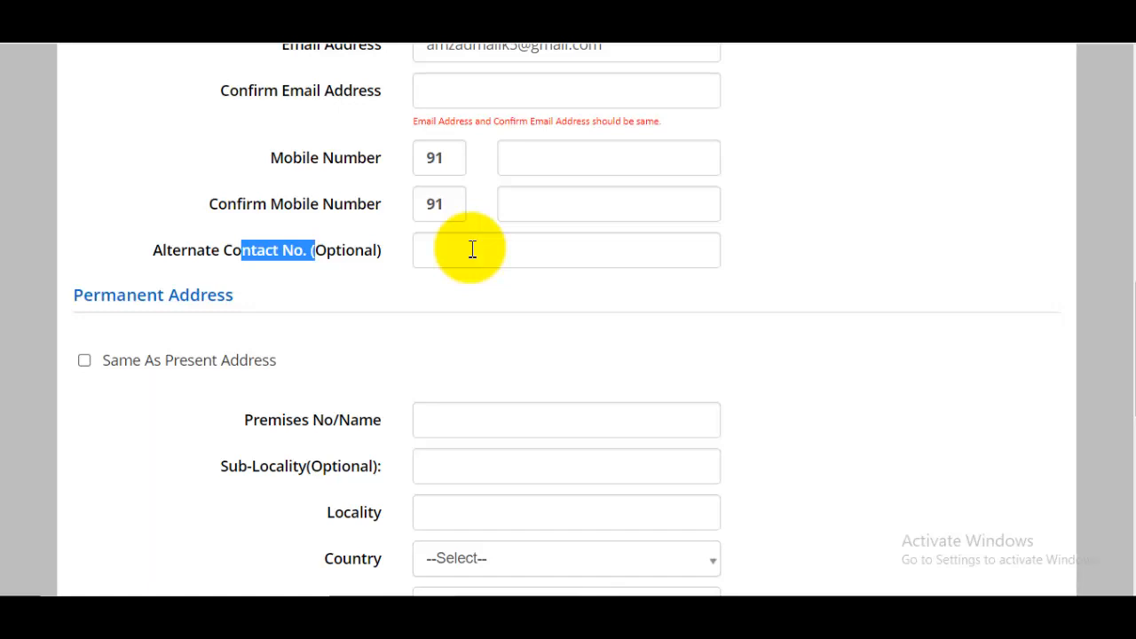
left_click(342, 262)
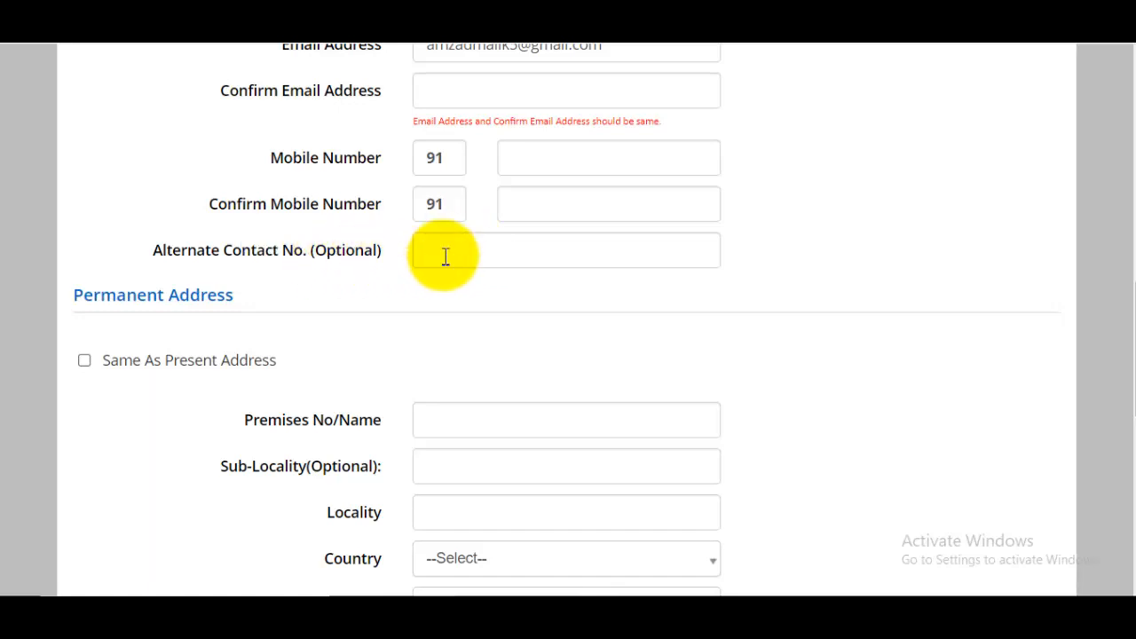
Step: Compare the fields of the Permanent Address section with those of the Contact Details section
scroll(354, 257, "down", 2)
left_click_drag(99, 127, 168, 129)
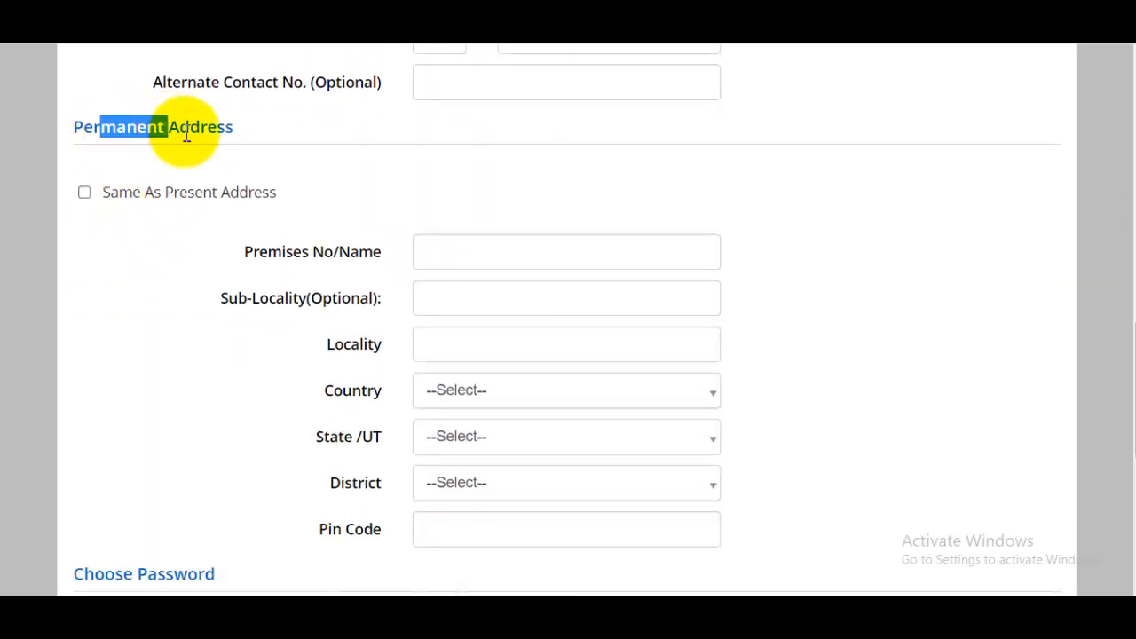
scroll(408, 210, "up", 3)
scroll(404, 206, "up", 4)
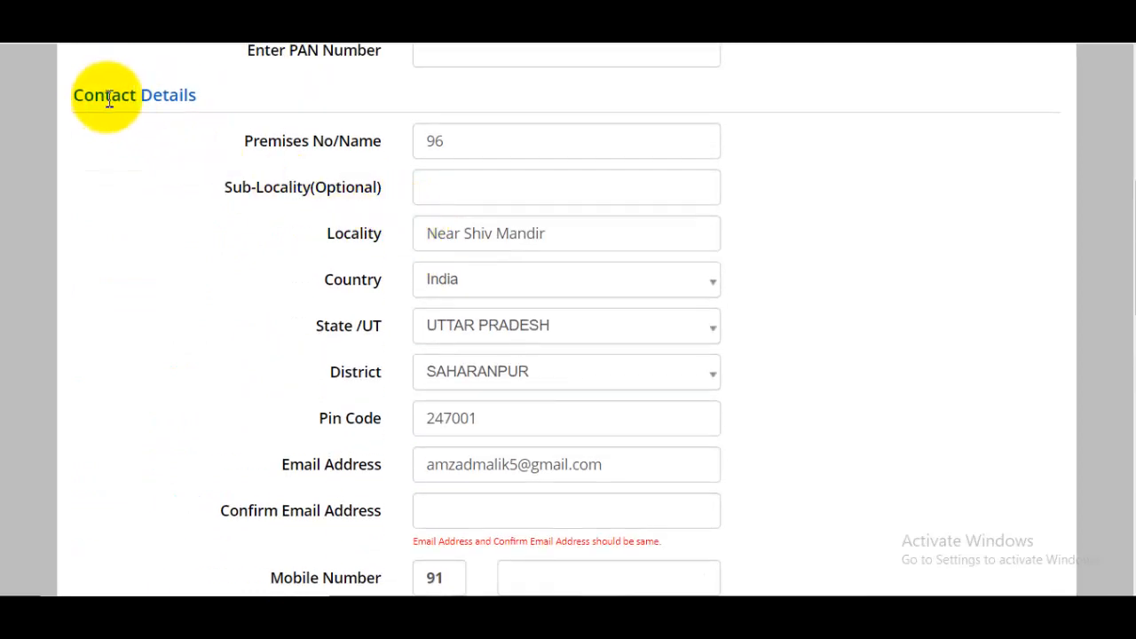
left_click_drag(105, 95, 195, 96)
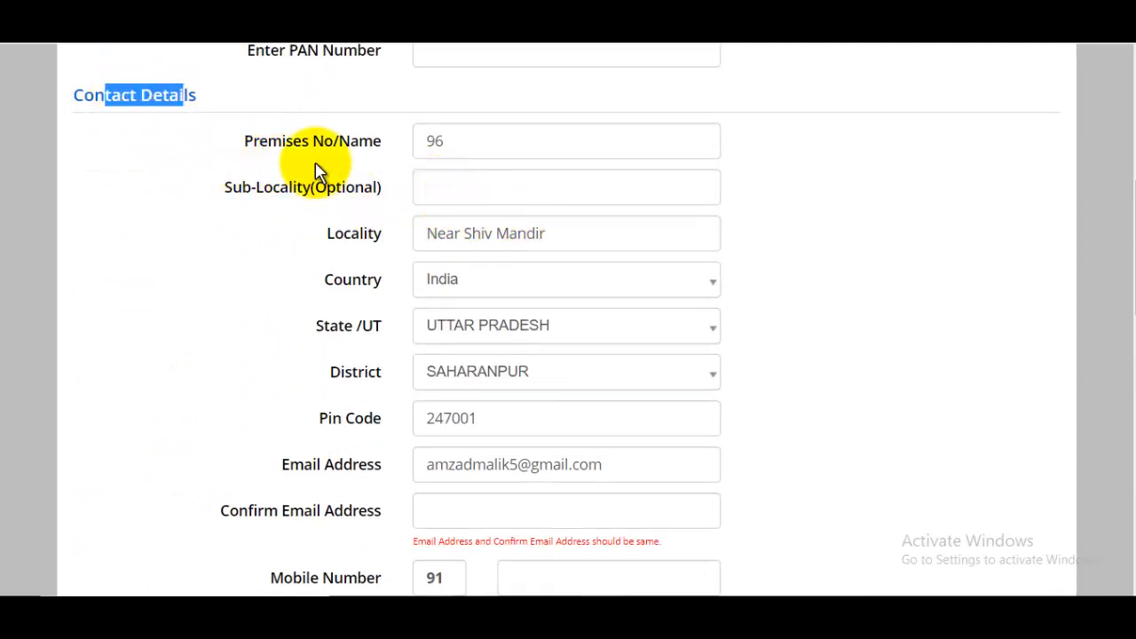
scroll(495, 251, "down", 3)
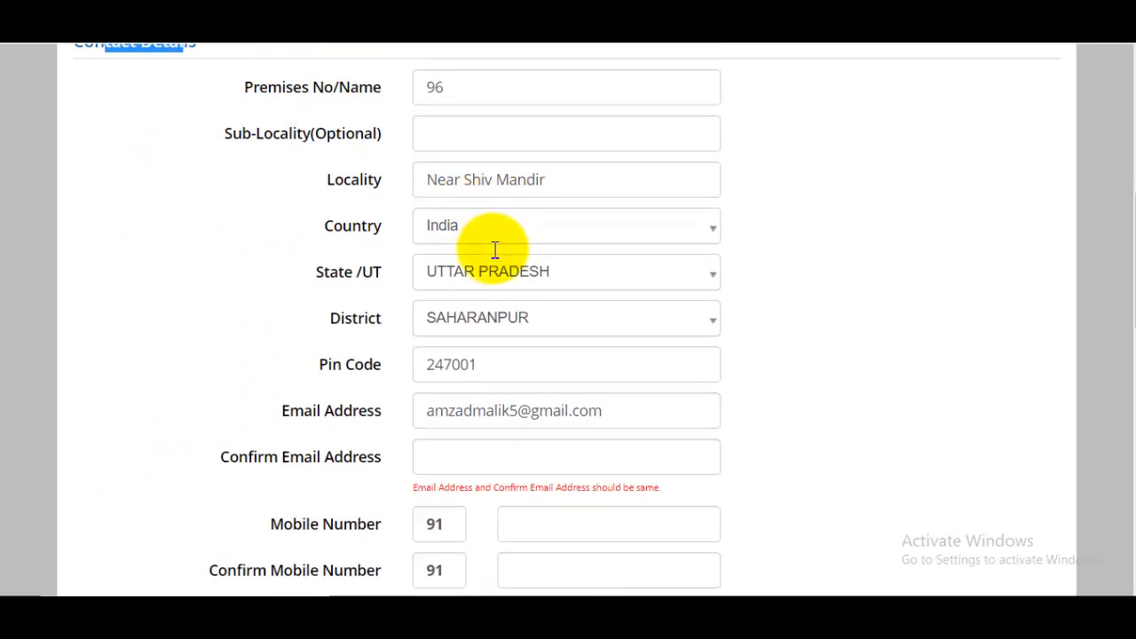
scroll(370, 251, "down", 3)
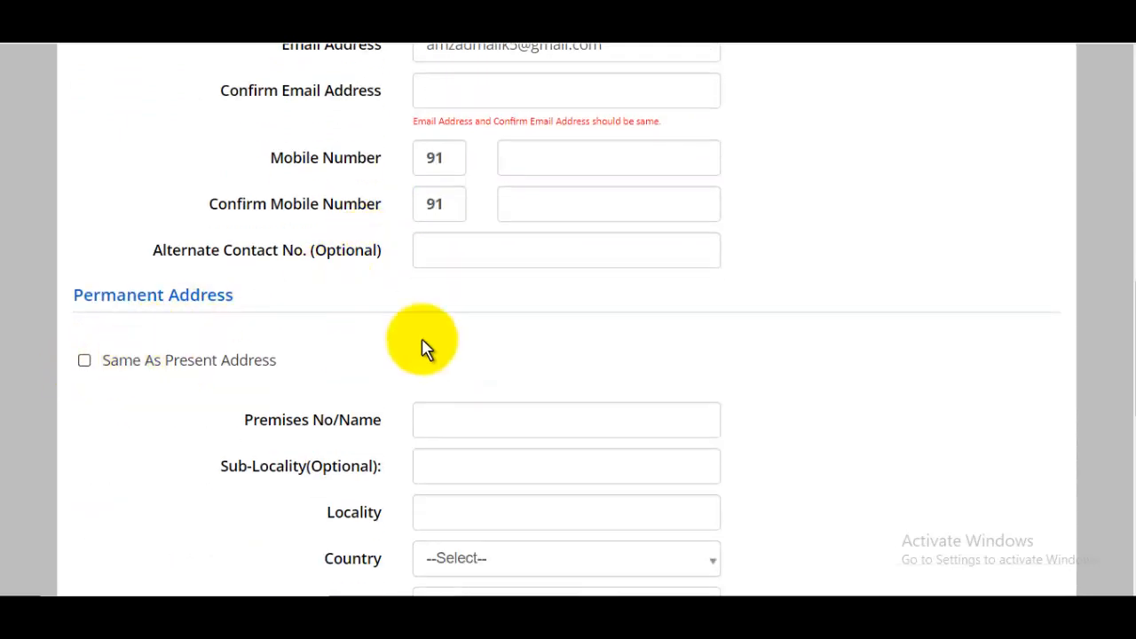
scroll(629, 294, "down", 5)
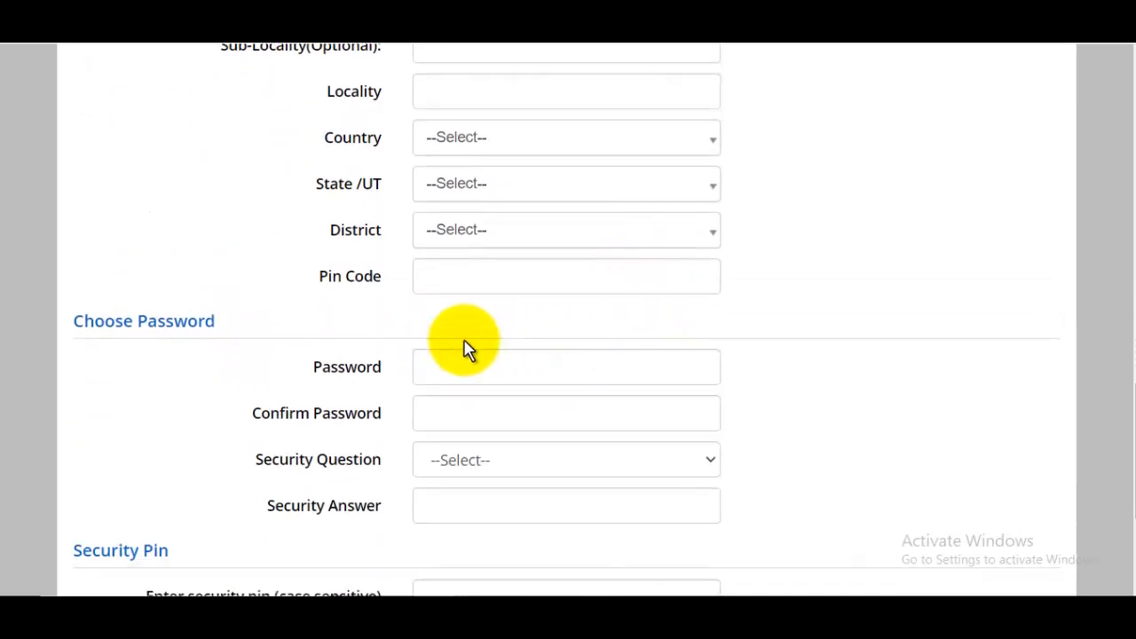
Step: Check the password rules on the form and write an example password in the JavaScript Kit page's text area
scroll(468, 349, "down", 2)
left_click(471, 198)
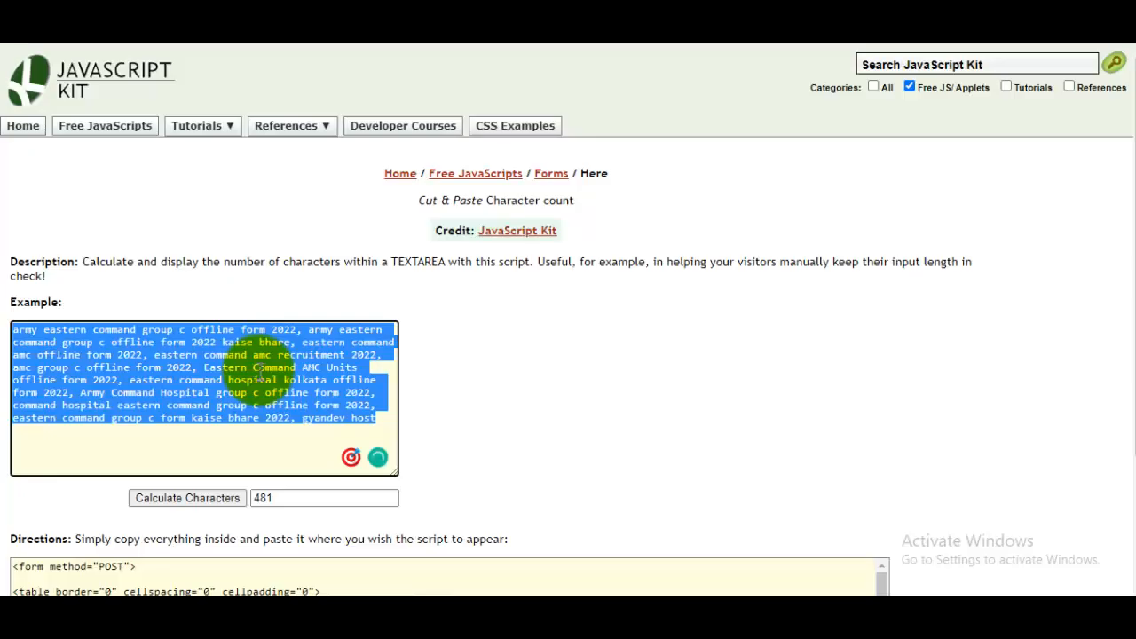
left_click(259, 372)
key("ctrl+a")
type("A")
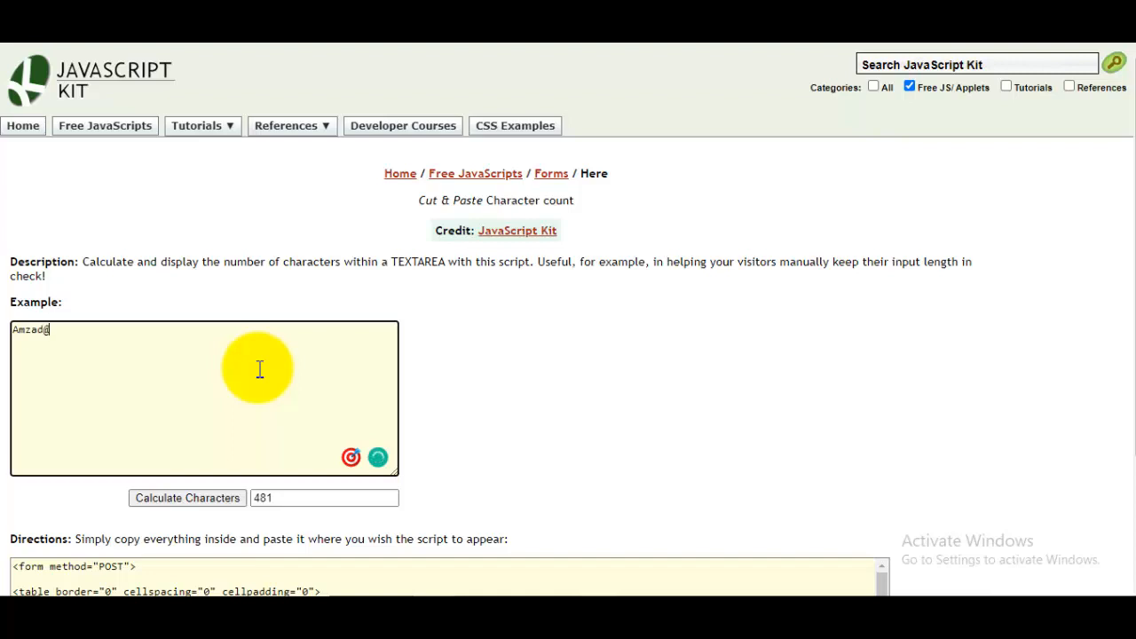
key("ctrl+a")
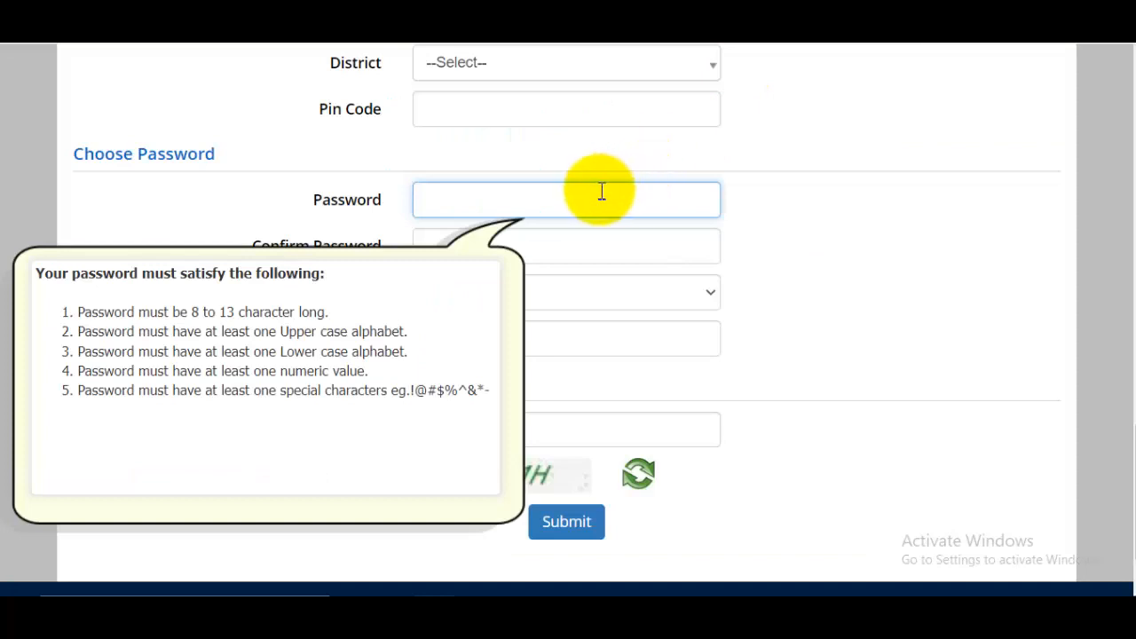
Step: Choose "Which is the website you rarely visit ?" as the security question and fill in the security answer
left_click(588, 246)
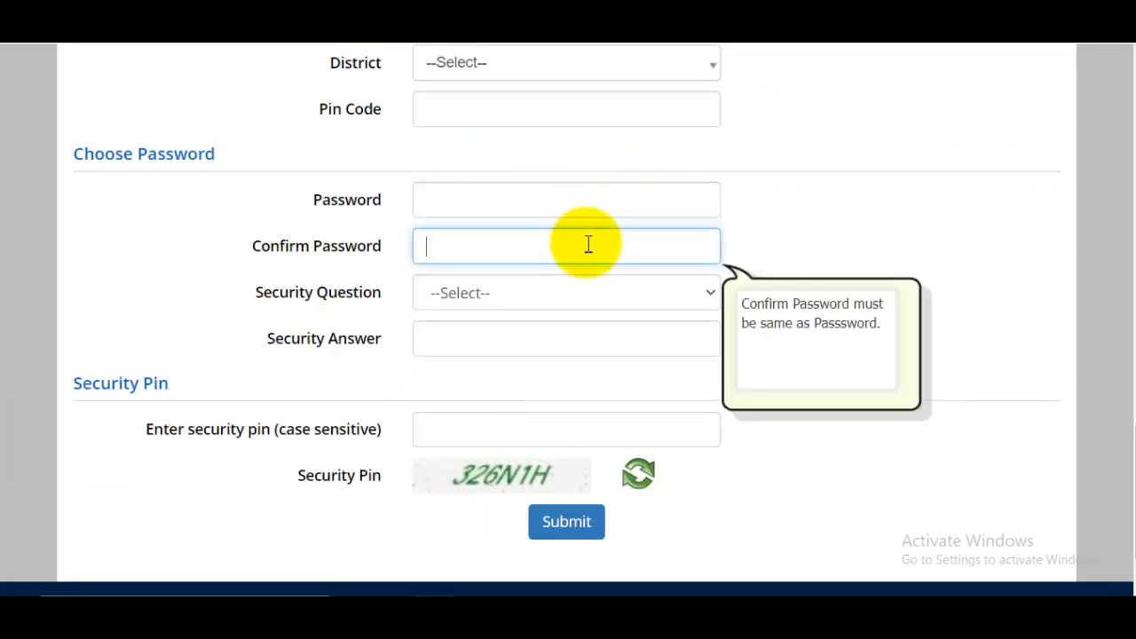
left_click(471, 292)
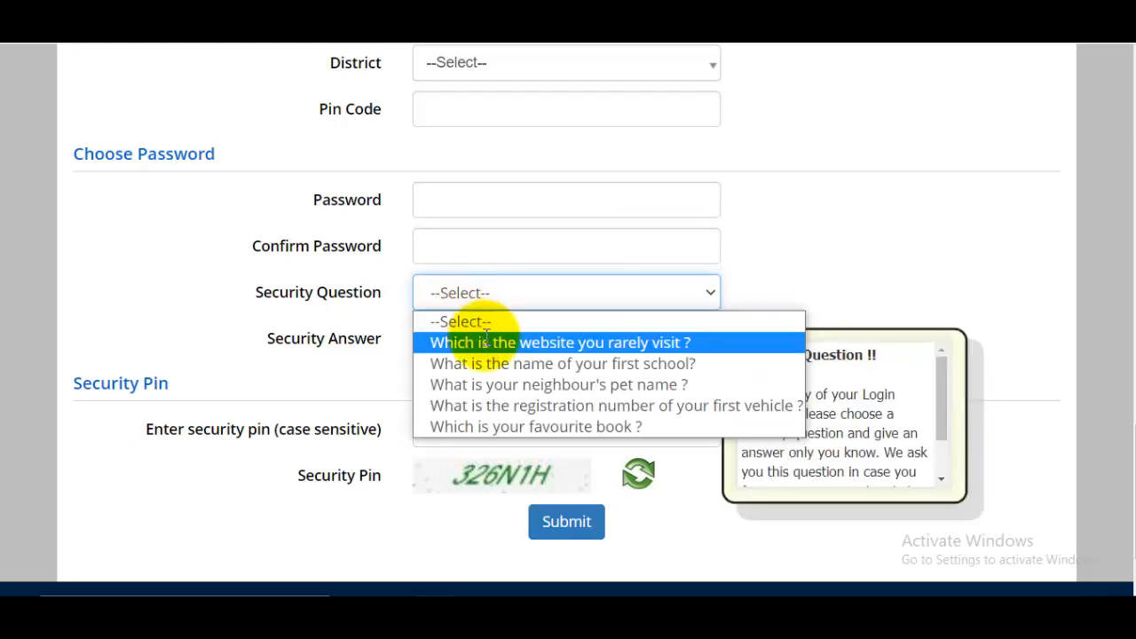
left_click(484, 342)
left_click(481, 344)
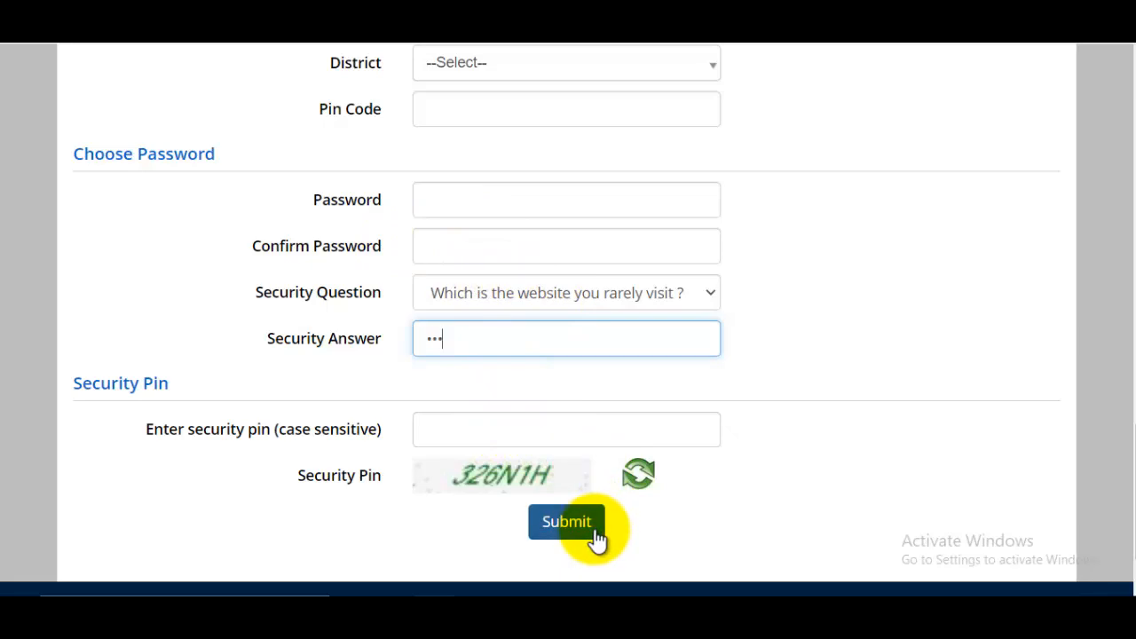
Step: Submit the filled form for review and close the Review Page notice
left_click(567, 522)
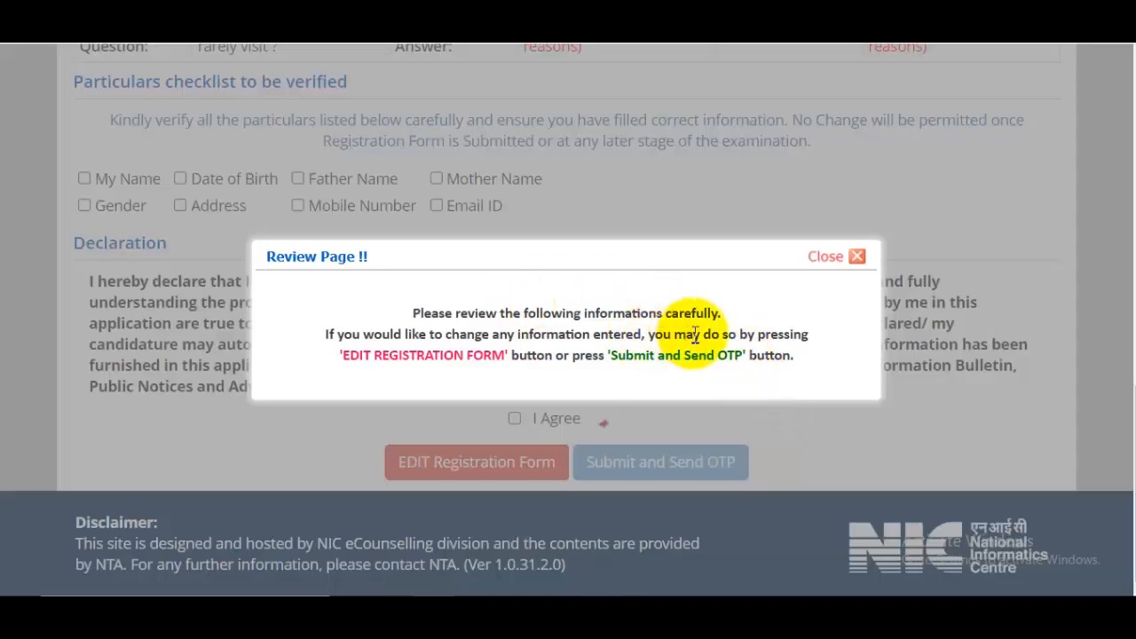
left_click(825, 259)
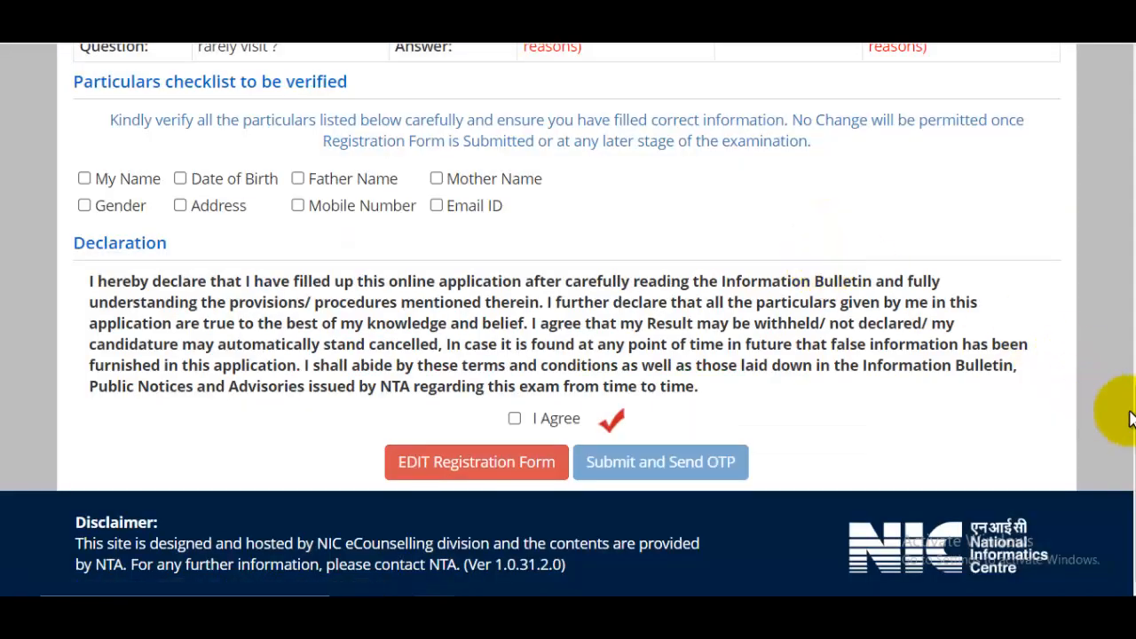
mouse_move(1128, 449)
left_mouse_down()
mouse_move(1126, 53)
mouse_move(1122, 443)
left_mouse_up()
scroll(1122, 444, "down", 1)
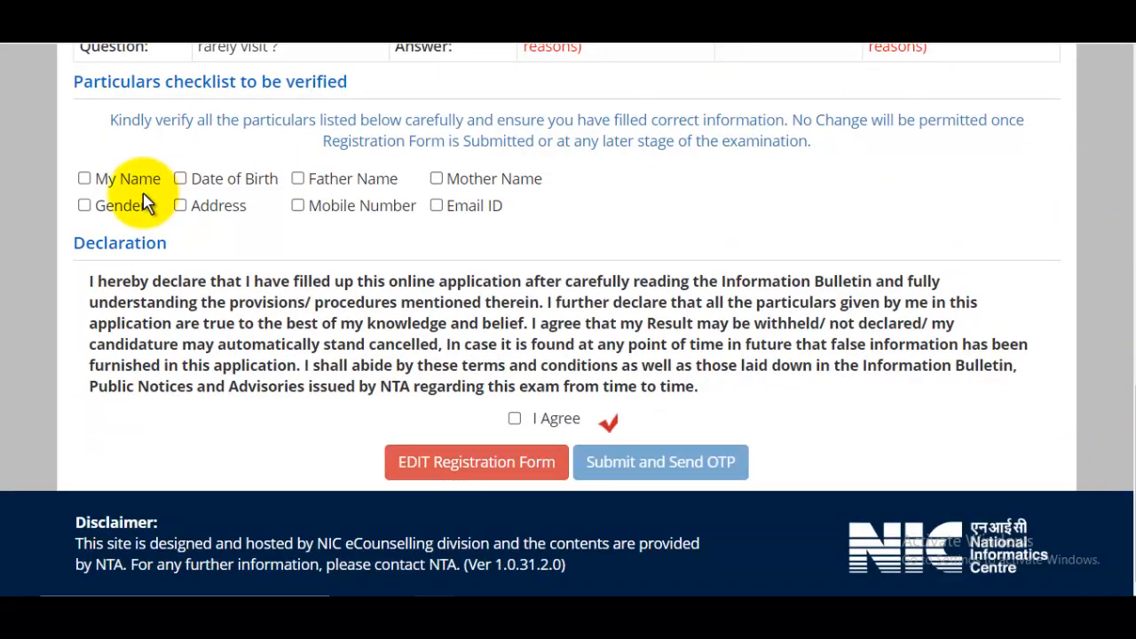
Step: Mark all particulars as verified: name, date of birth, father name, mother name, gender, address, mobile number and email ID
left_click(86, 180)
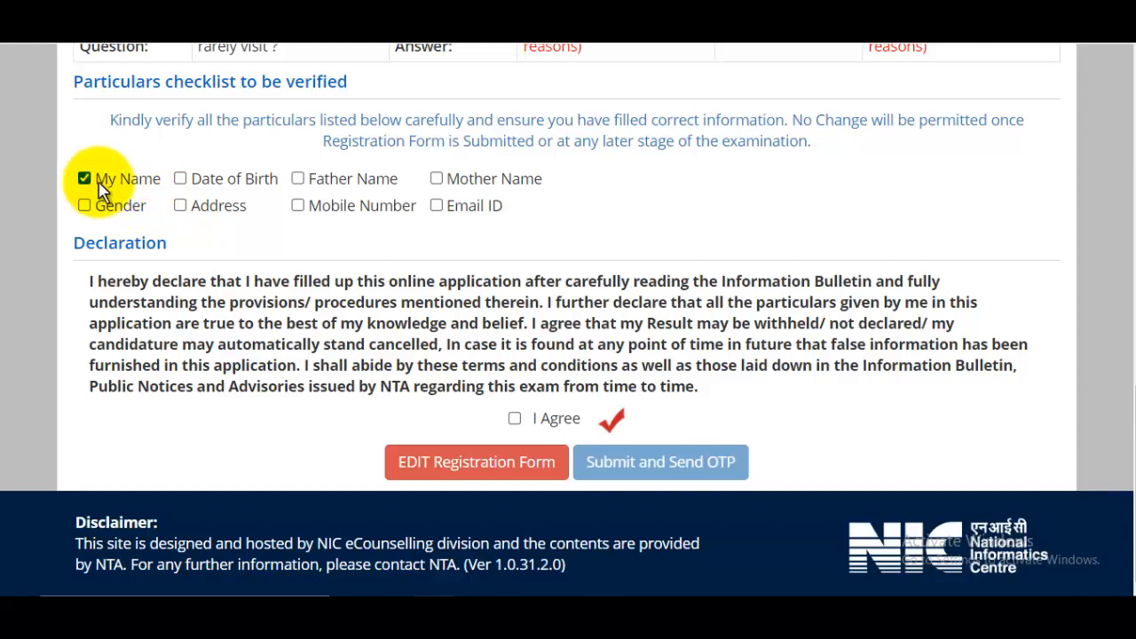
left_click(181, 180)
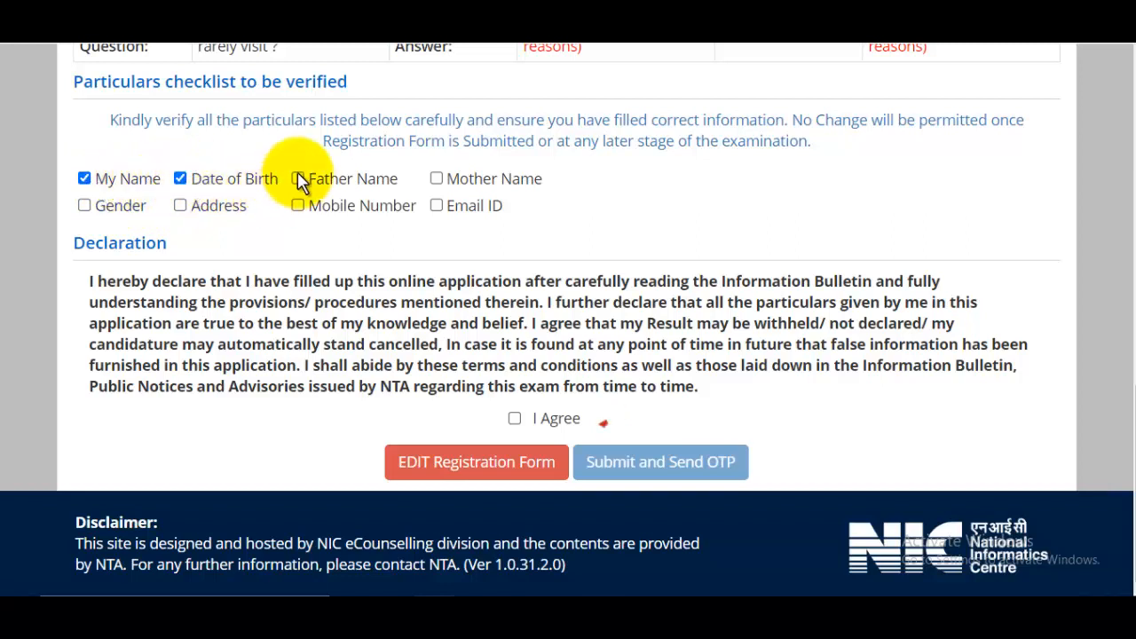
left_click(298, 181)
left_click(436, 181)
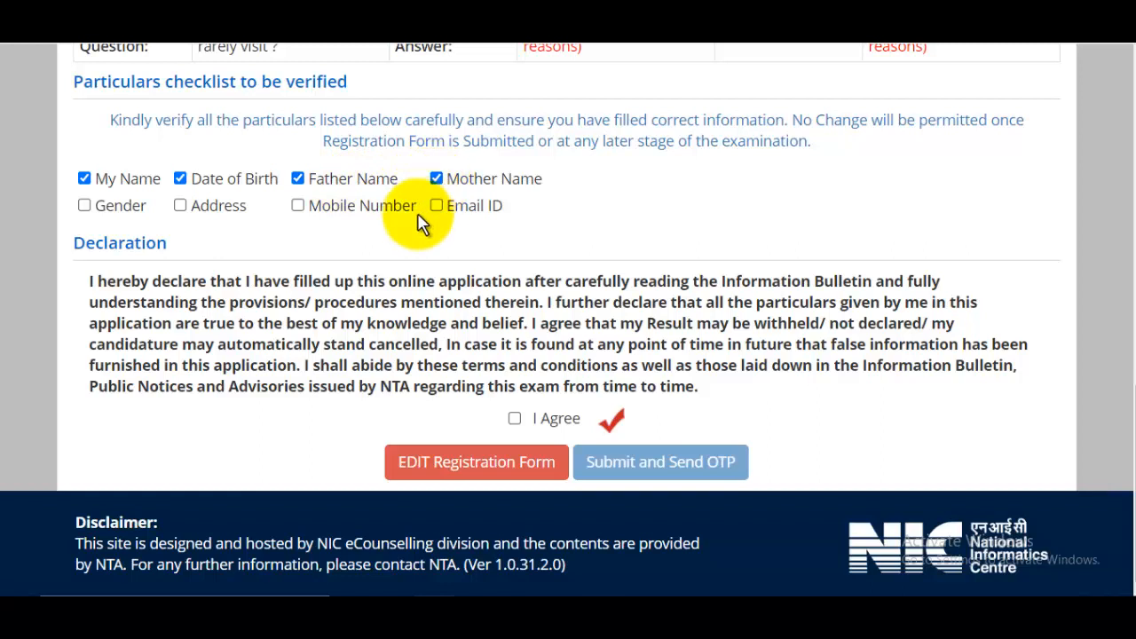
left_click(436, 206)
left_click(299, 207)
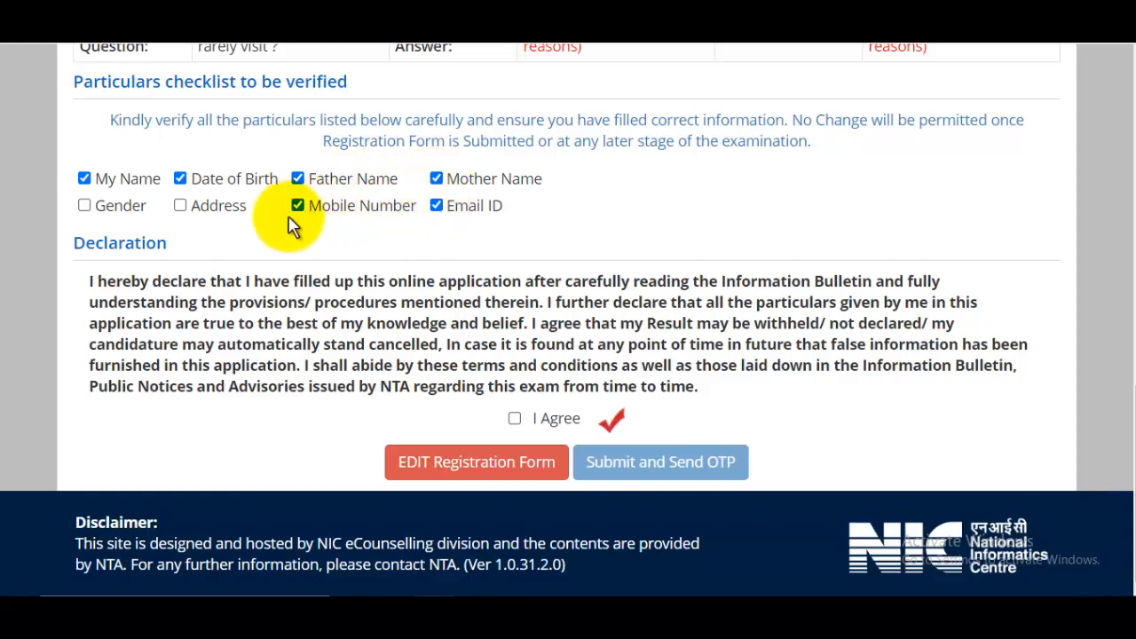
left_click(181, 205)
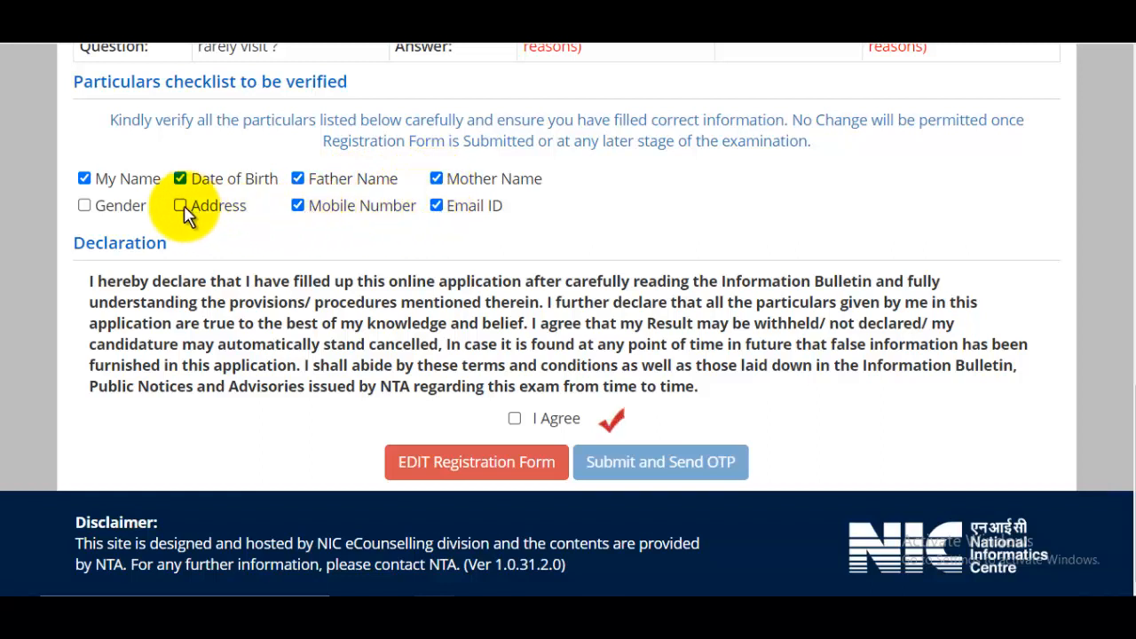
left_click(84, 206)
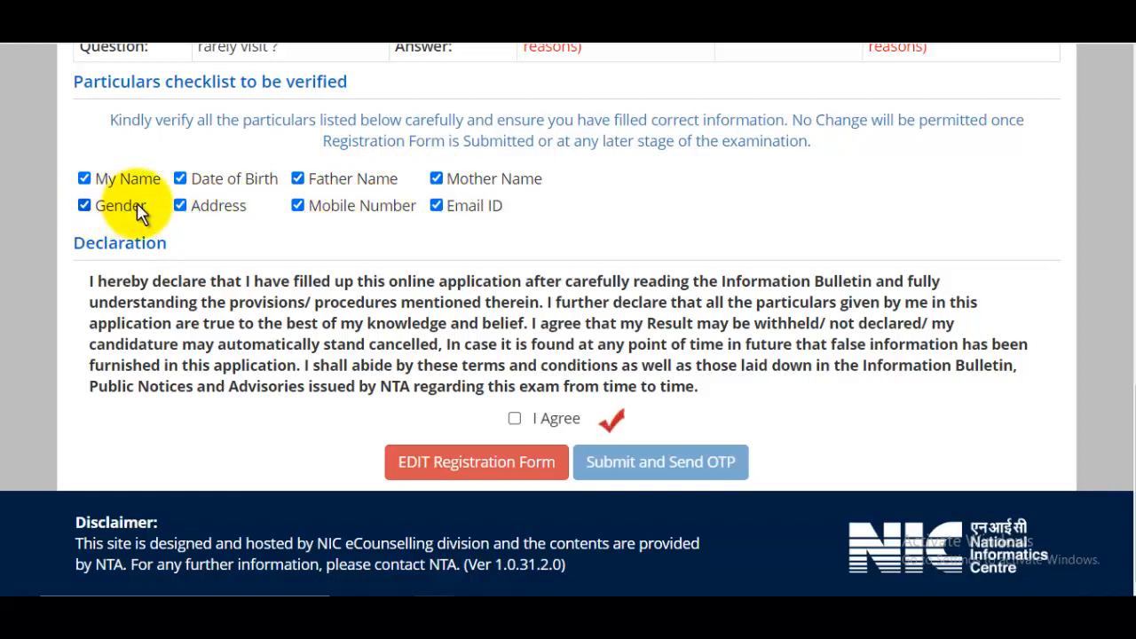
Step: Agree to the declaration and confirm submitting the registration form to get the OTP
left_click(515, 419)
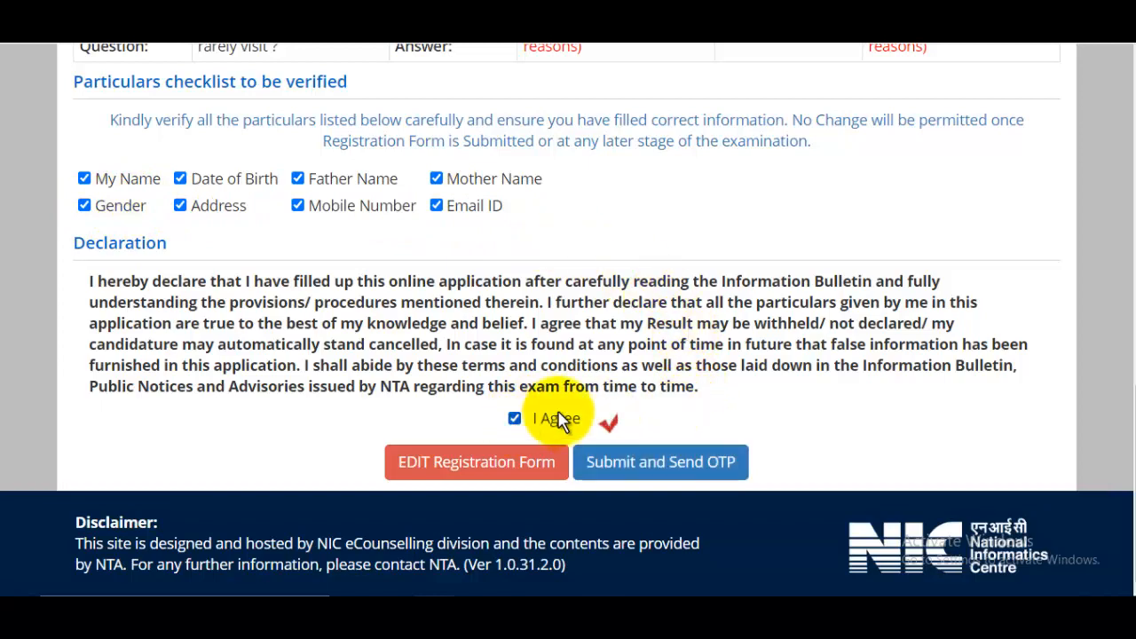
left_click(701, 471)
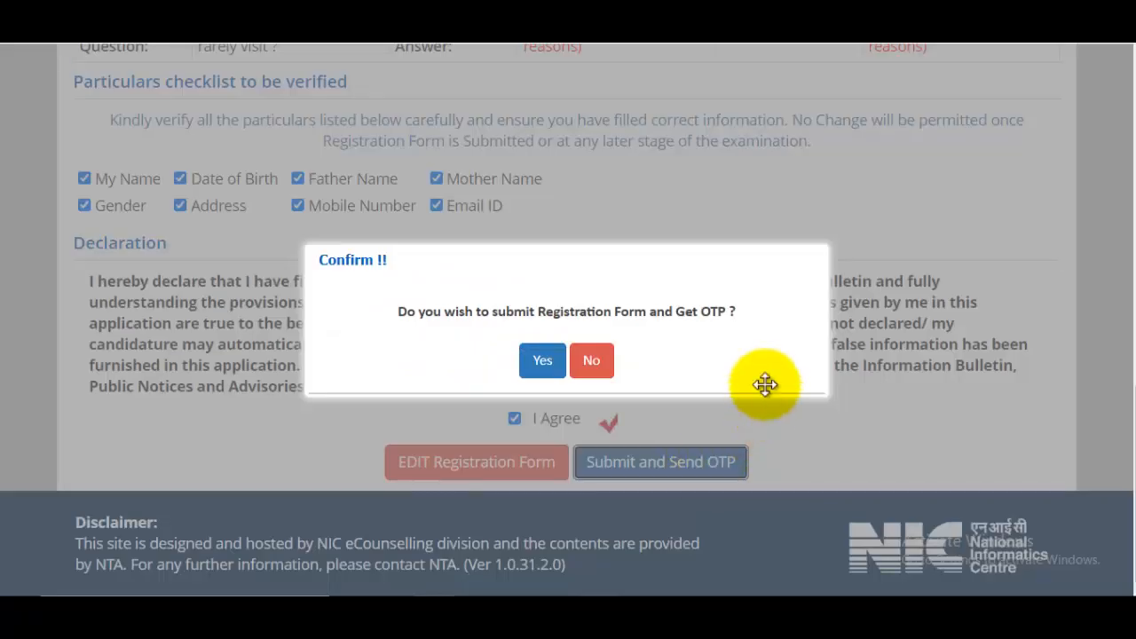
left_click(543, 362)
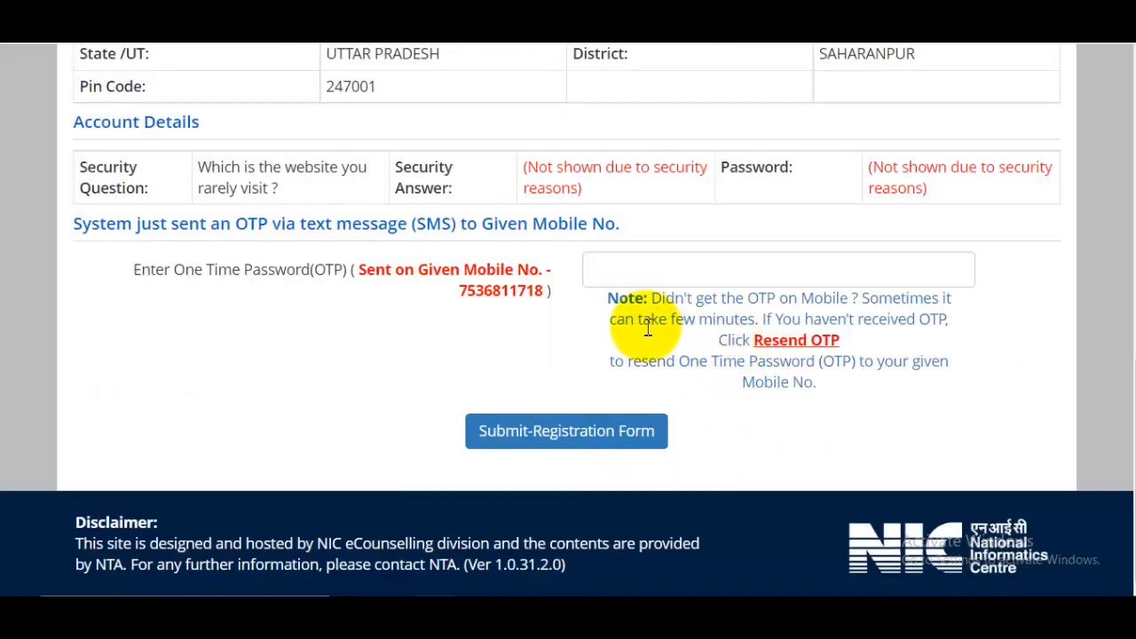
Step: Enter the one-time password sent to the mobile number and submit the registration form
left_click(633, 266)
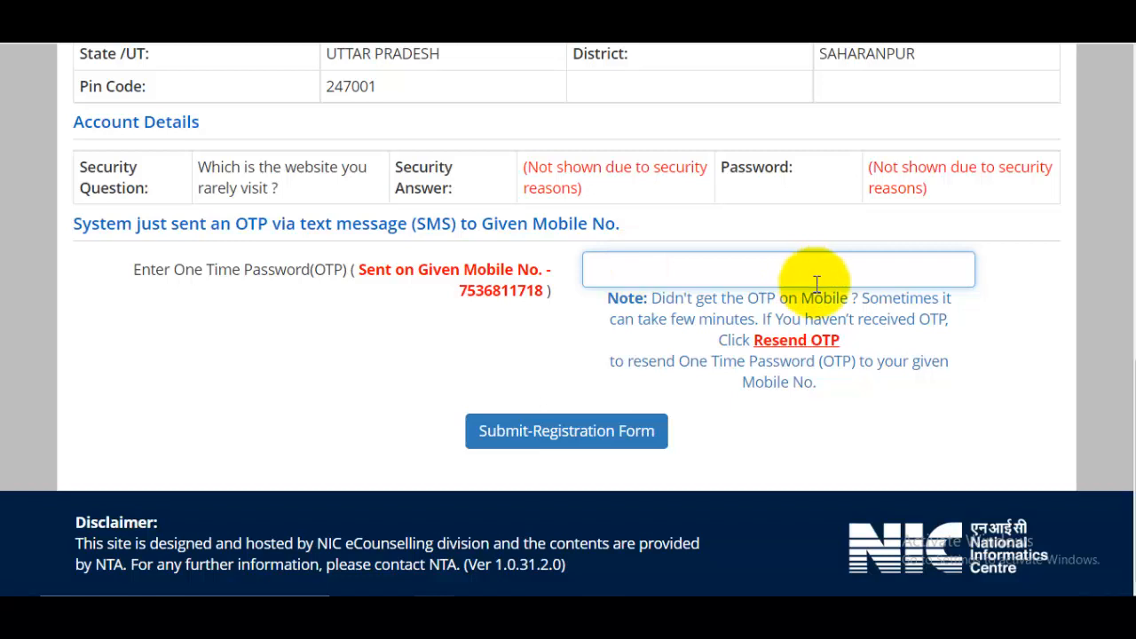
left_click(569, 433)
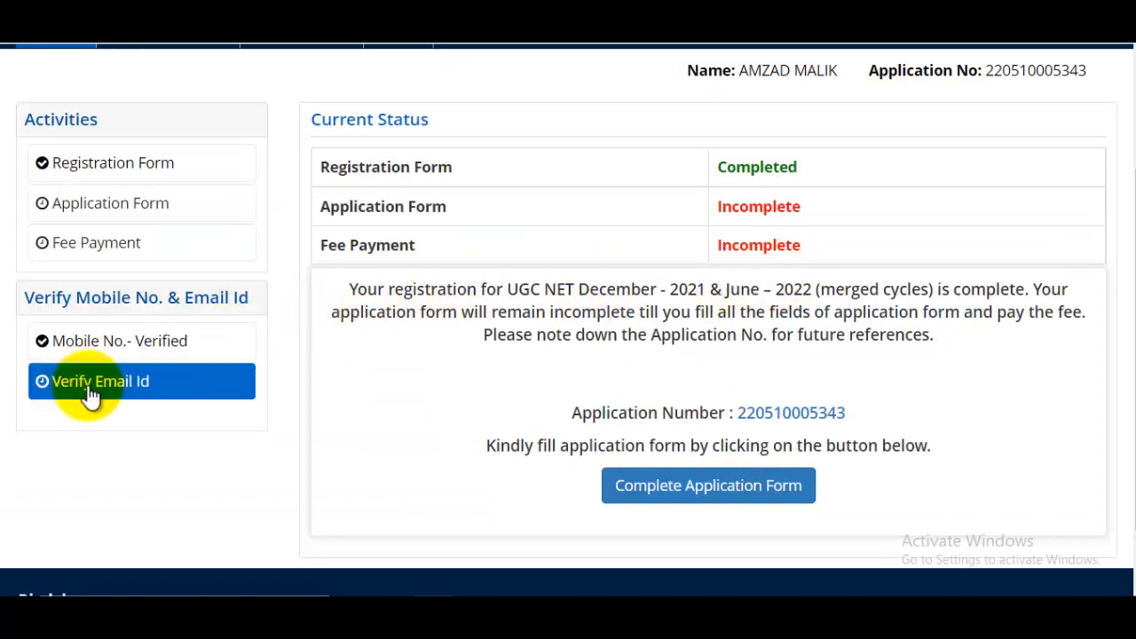
Step: Verify the registered email ID by submitting the security pin and the one-time password sent by email
left_click(120, 383)
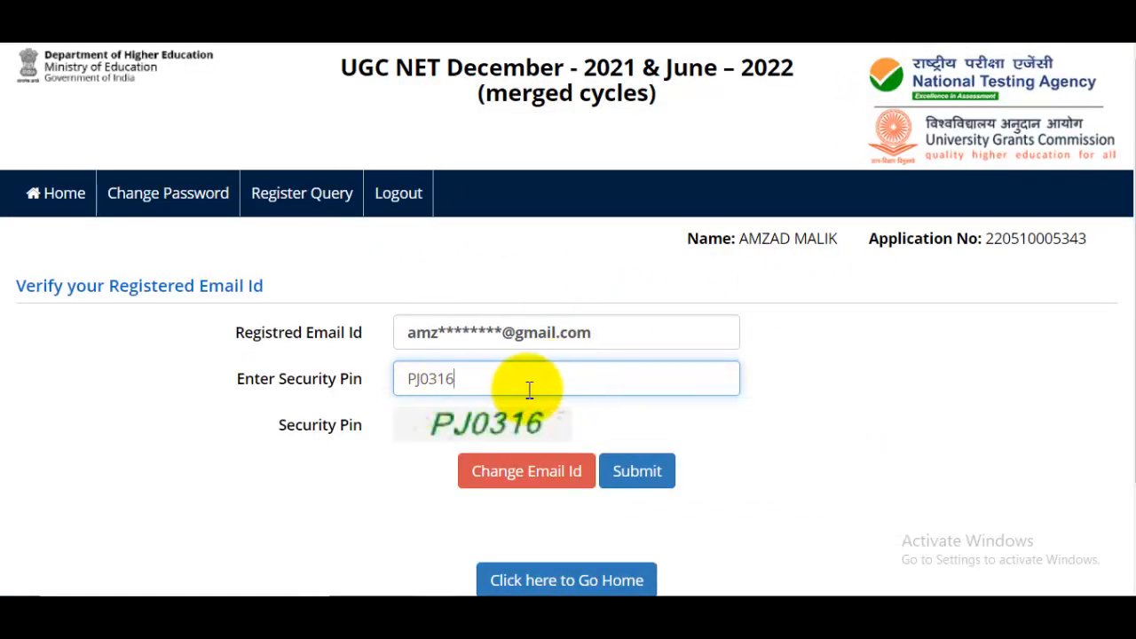
left_click(659, 470)
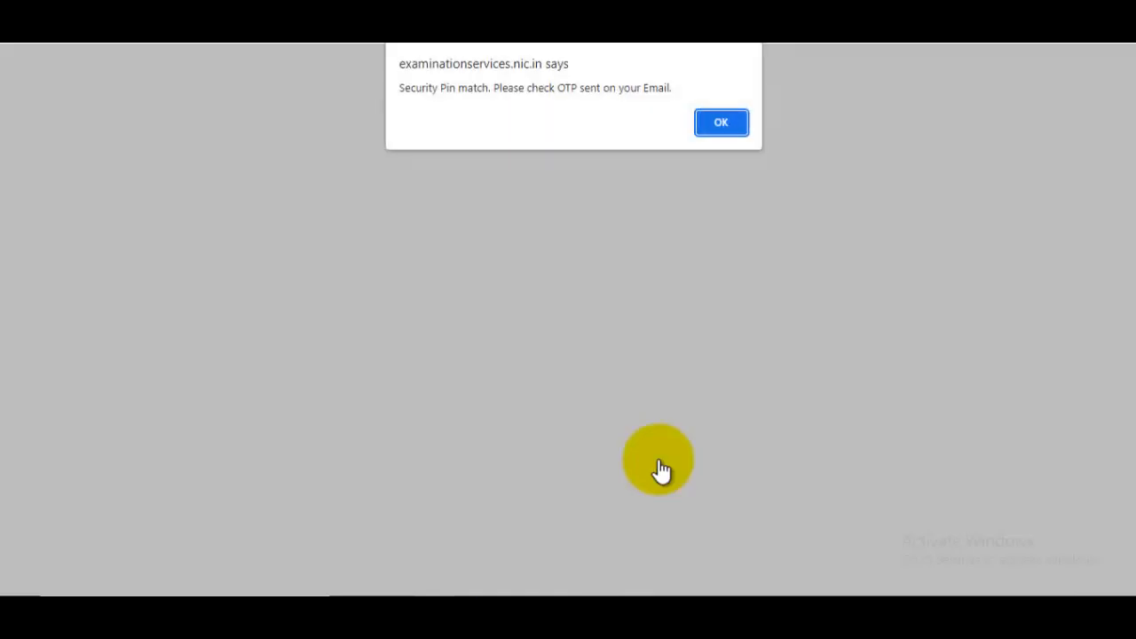
left_click(726, 123)
left_click(581, 374)
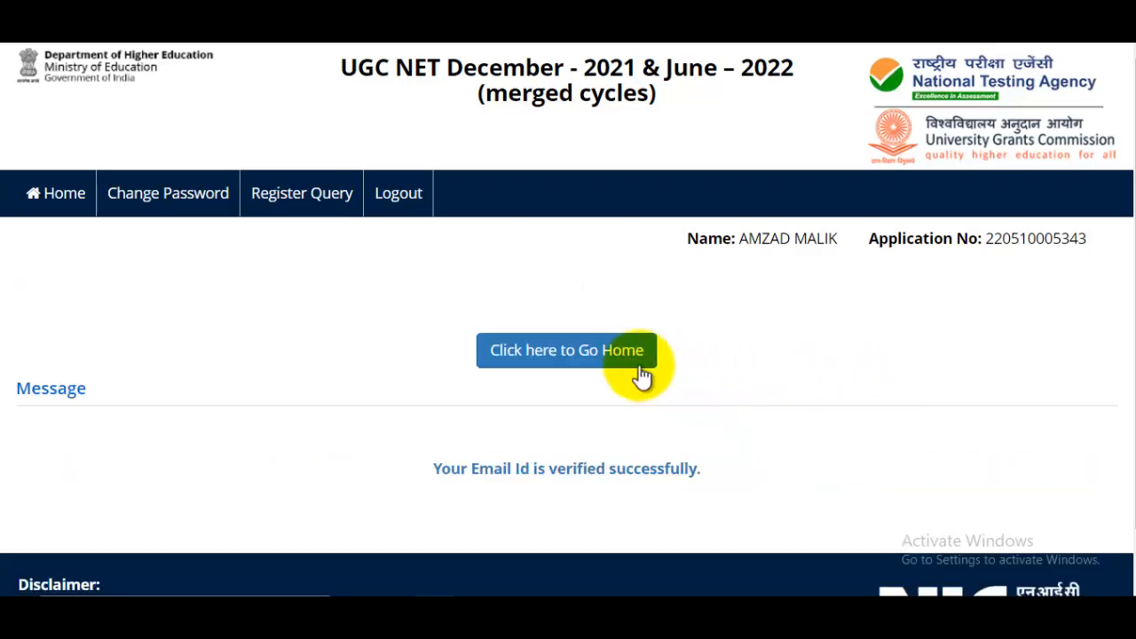
Step: Return to the home page and open the Personal Details section of the application form
left_click(603, 364)
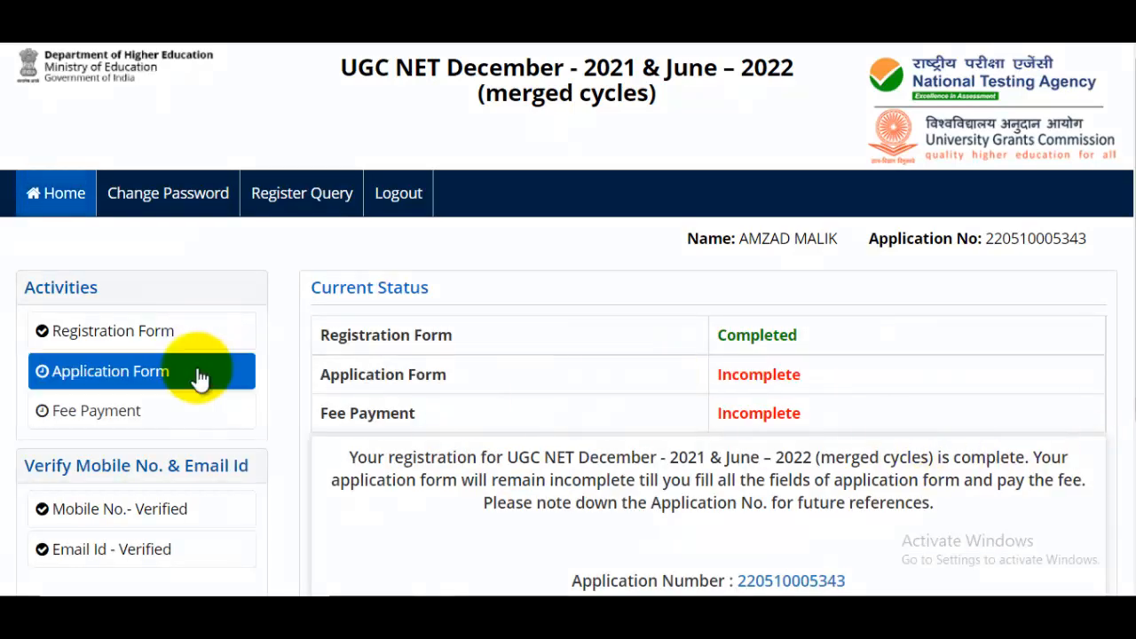
left_click(204, 378)
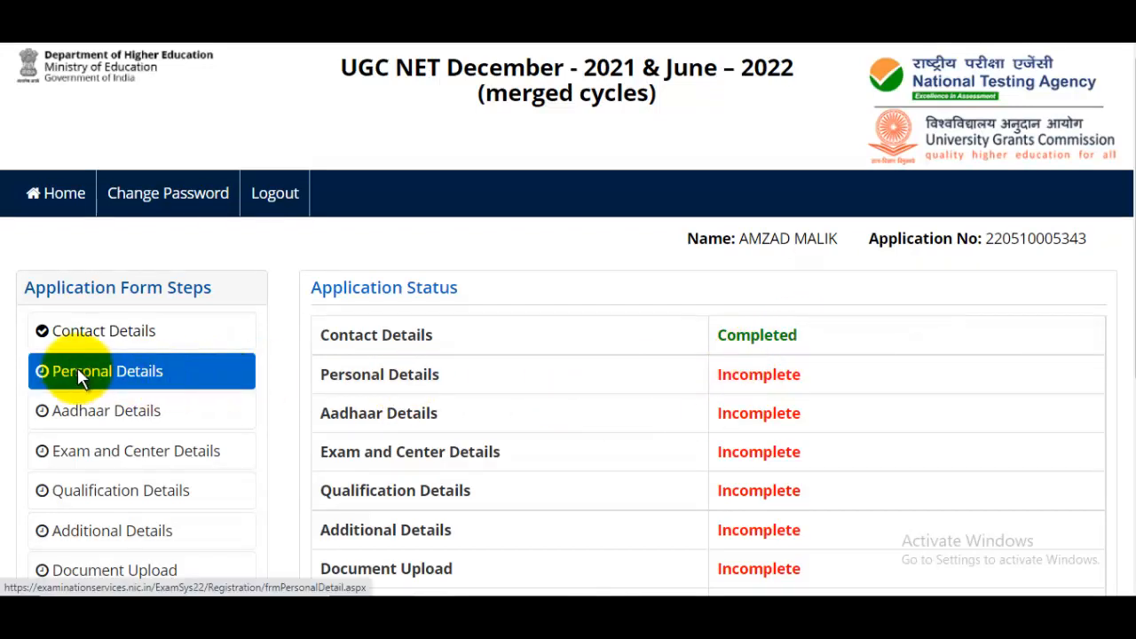
left_click(241, 376)
Step: Set the candidate's nationality to Indian in the personal details
scroll(693, 314, "down", 2)
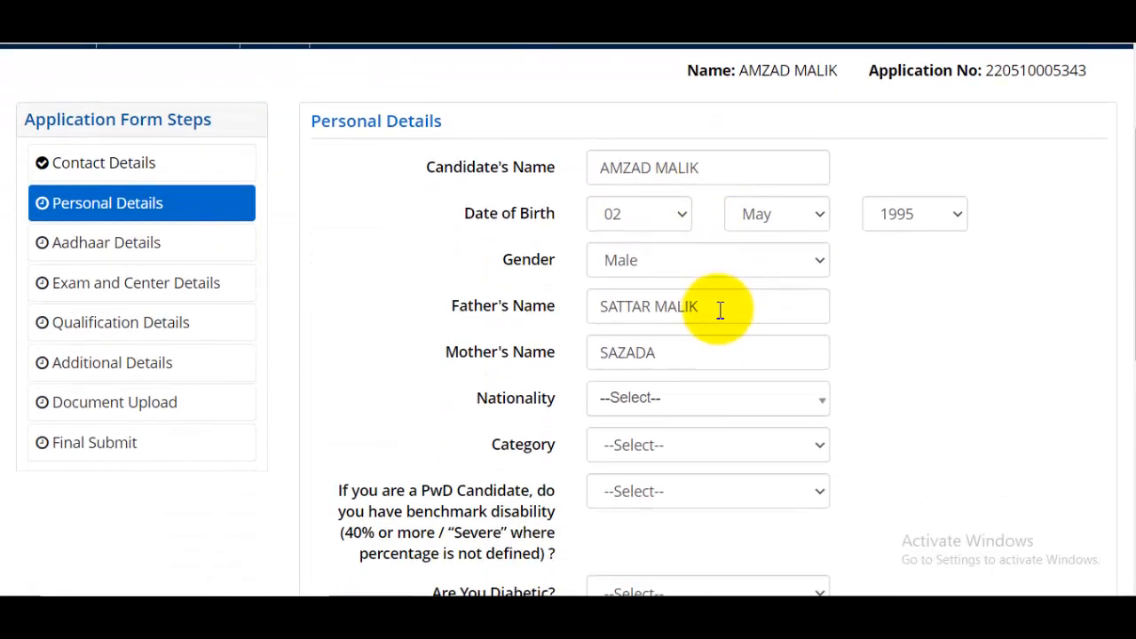
scroll(720, 309, "down", 1)
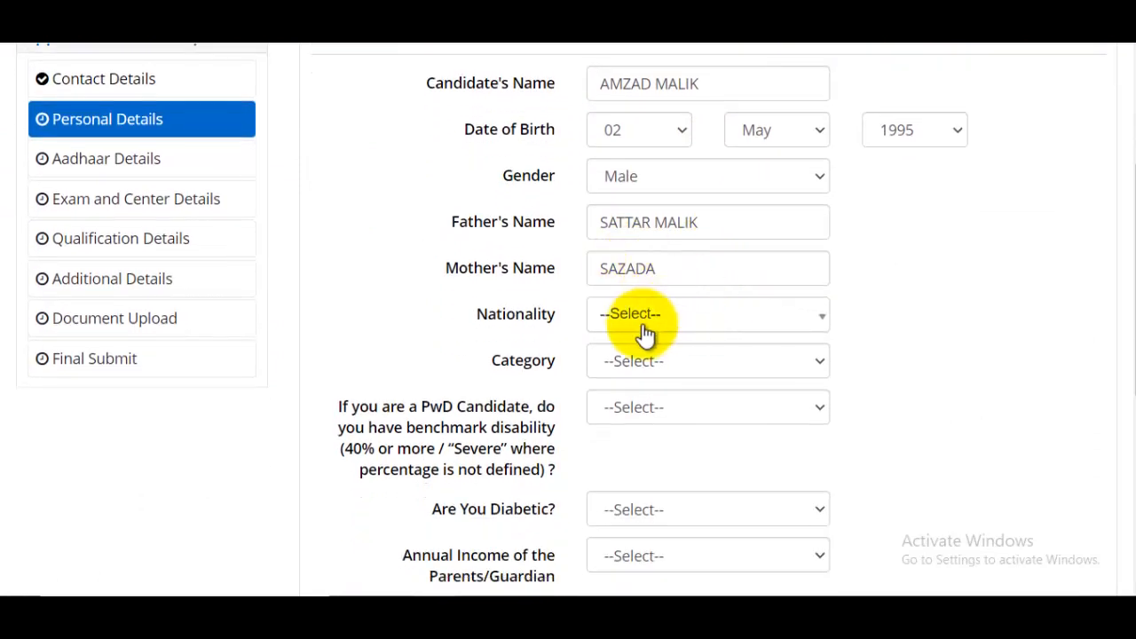
left_click(640, 328)
left_click(629, 408)
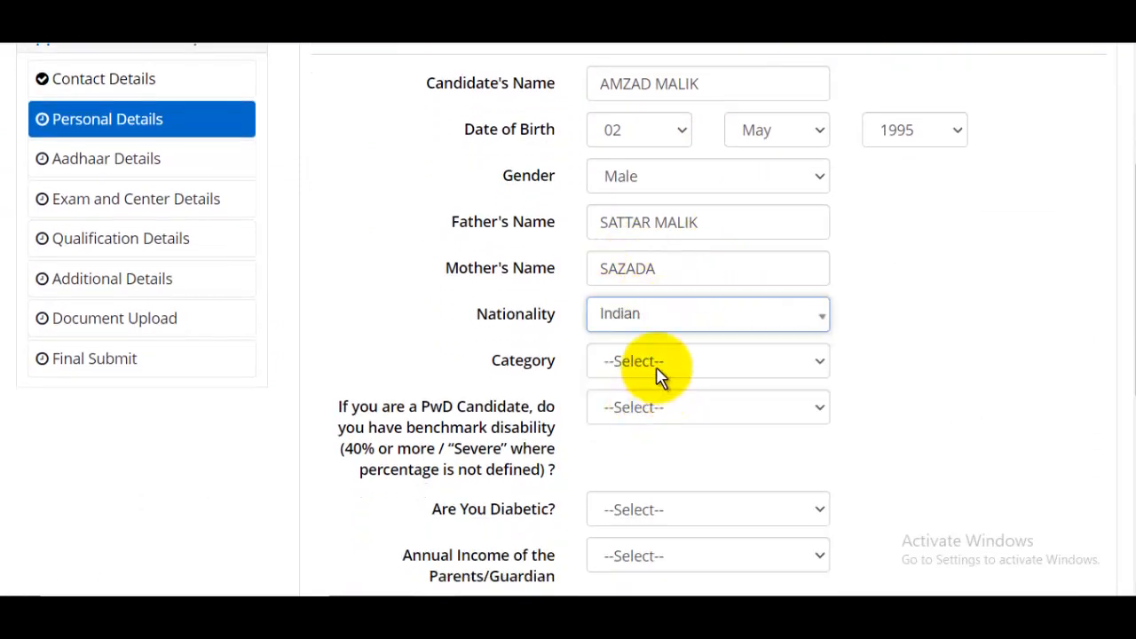
left_click(654, 374)
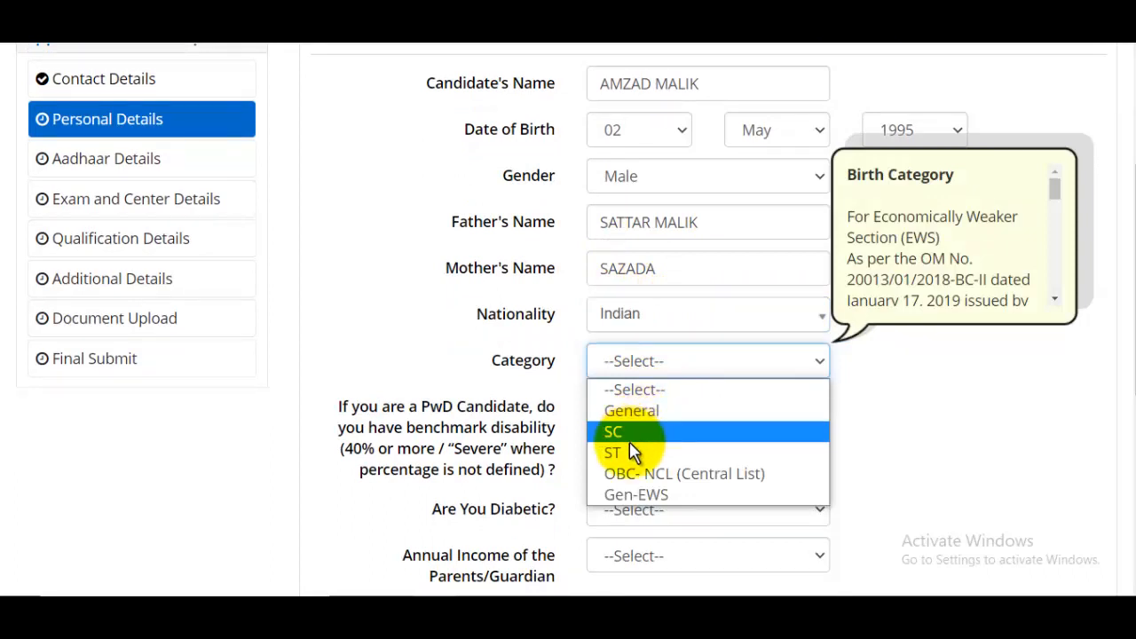
left_click(641, 452)
left_click(658, 365)
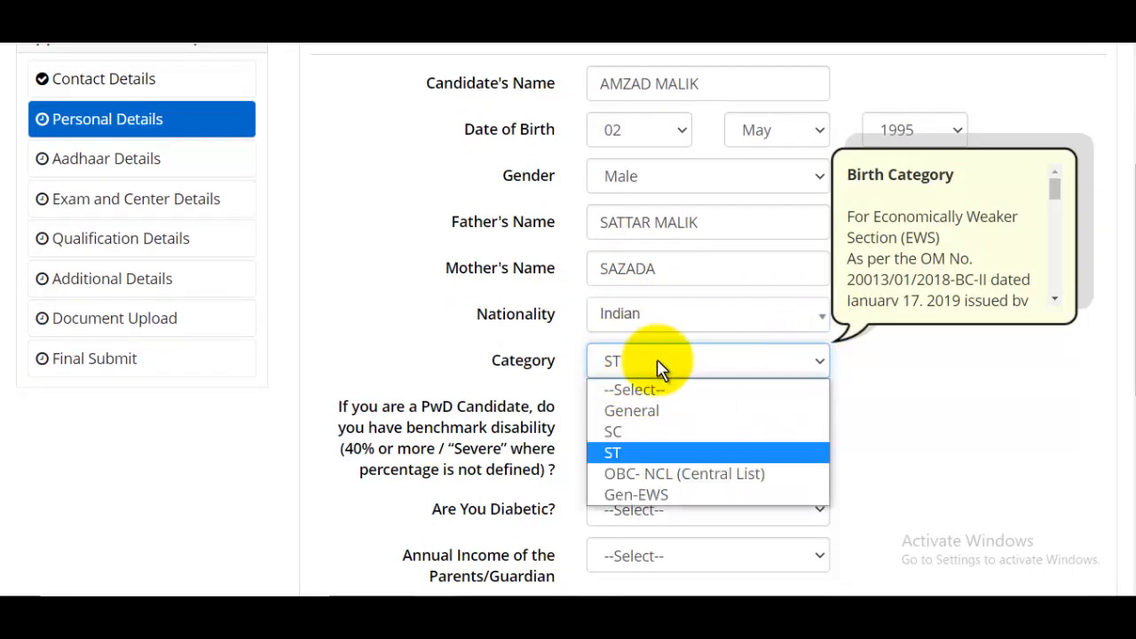
left_click(635, 435)
left_click(646, 362)
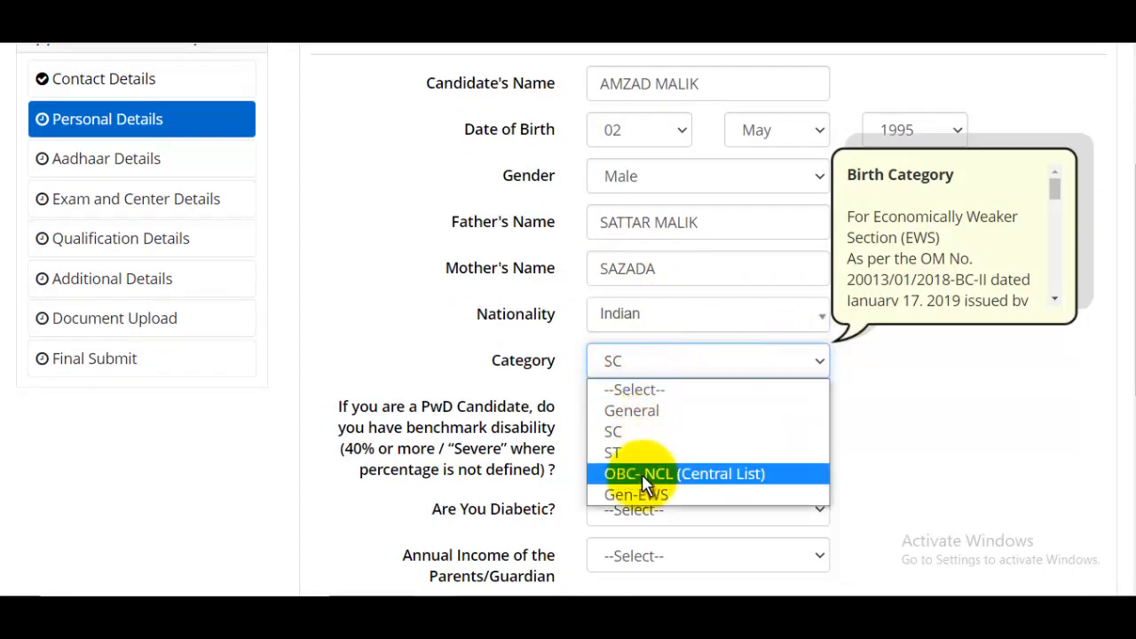
left_click(650, 496)
Step: Set the category to General and answer No to the PwD benchmark disability question
left_click(648, 366)
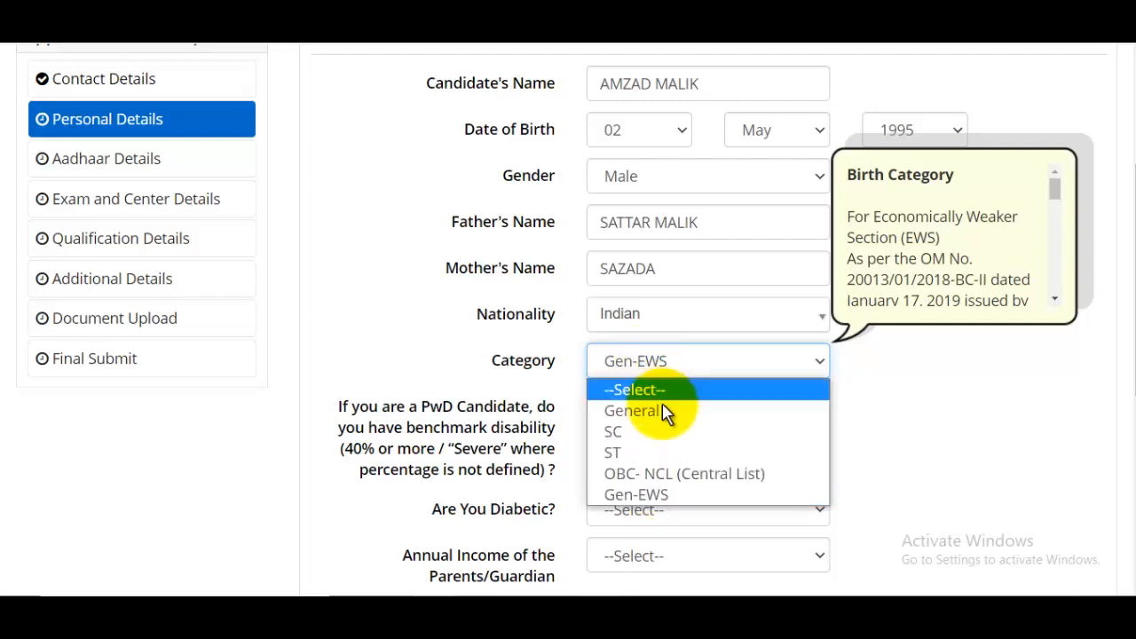
left_click(652, 410)
scroll(443, 279, "down", 2)
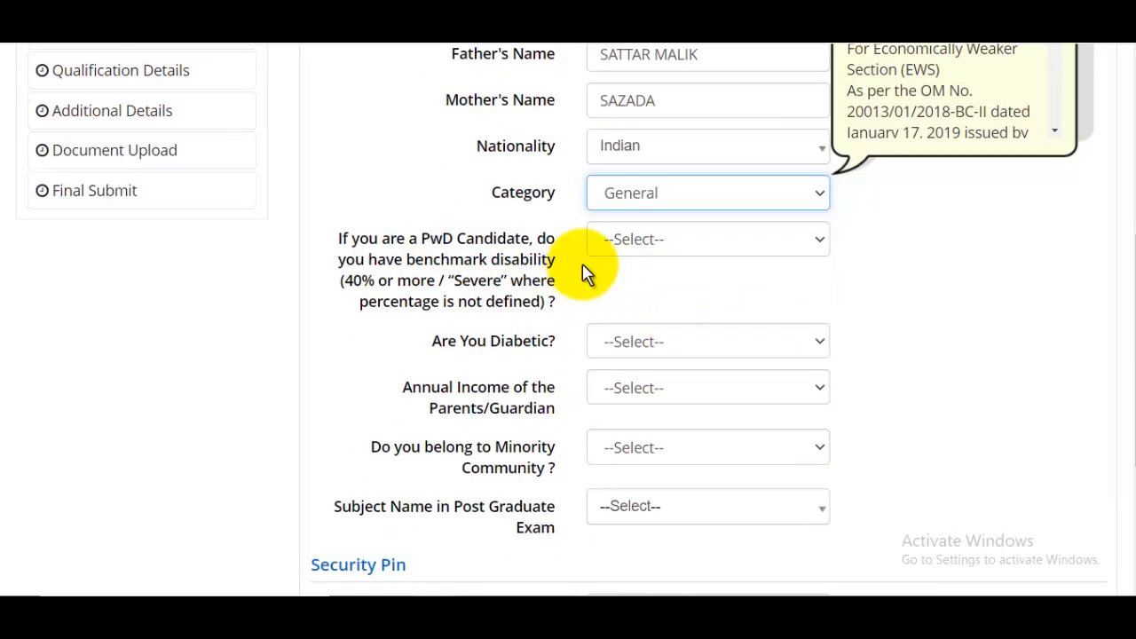
left_click(621, 249)
left_click(637, 311)
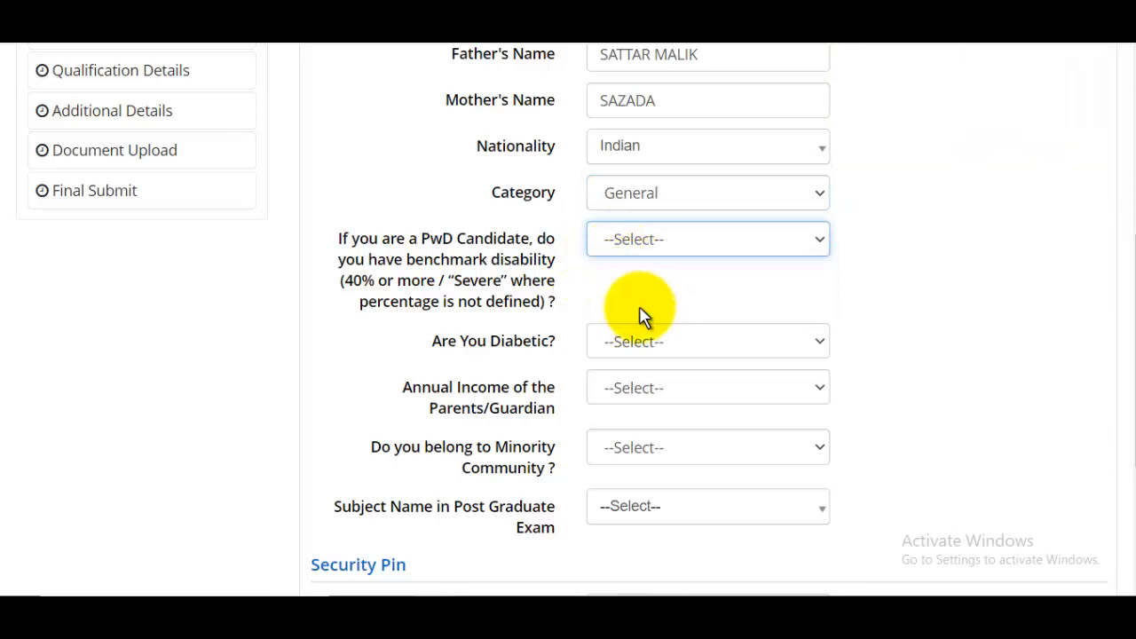
left_click(535, 356)
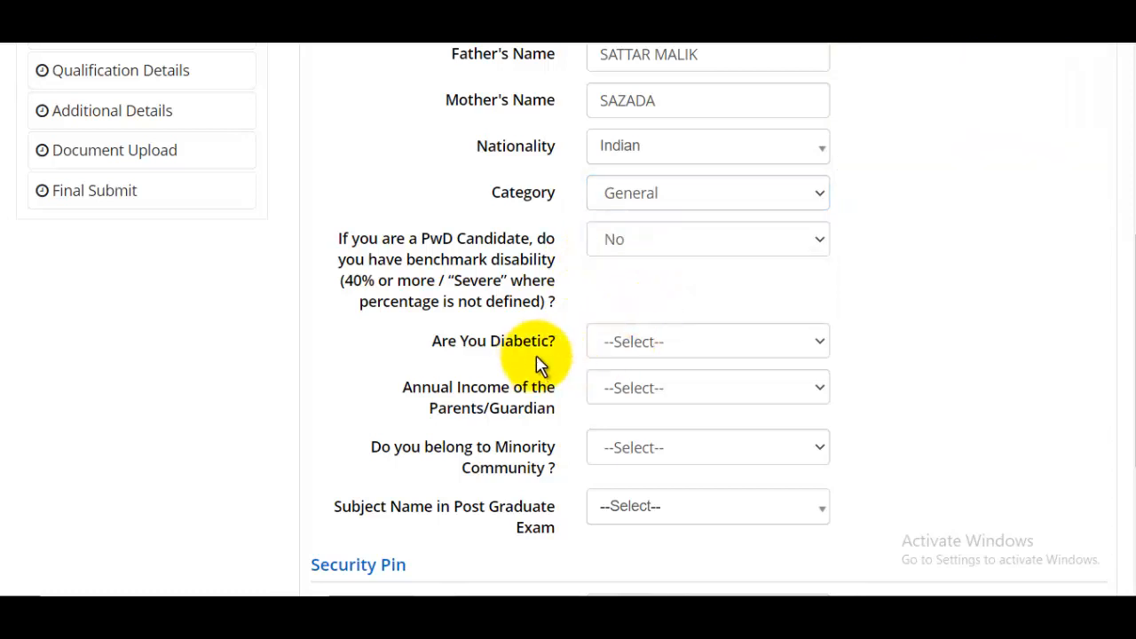
left_click(650, 352)
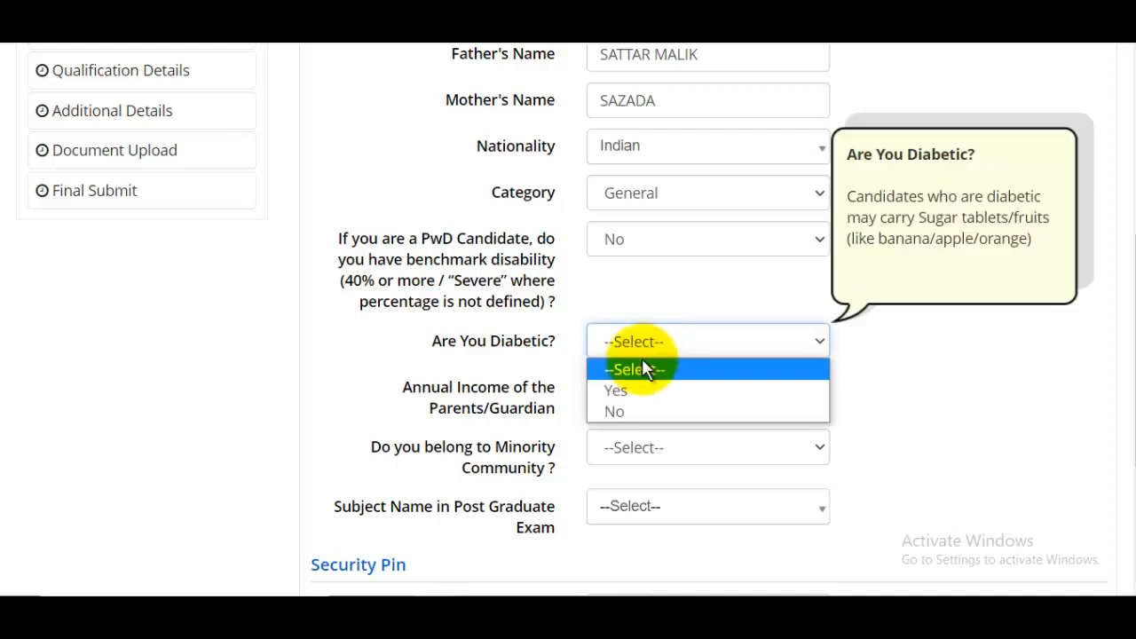
left_click(650, 411)
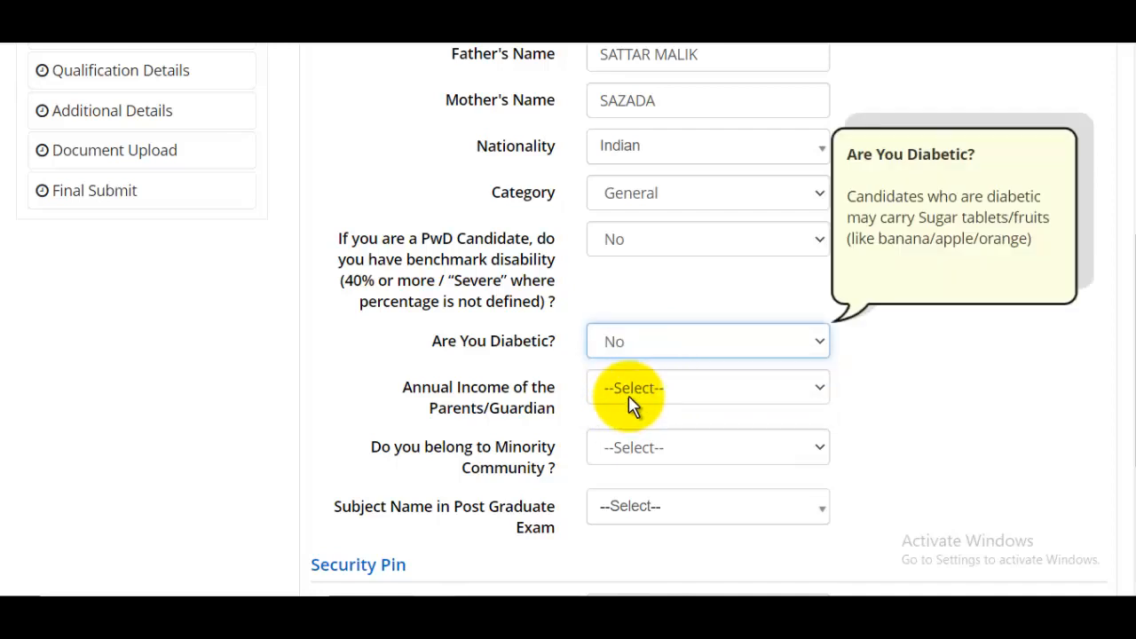
left_click(641, 396)
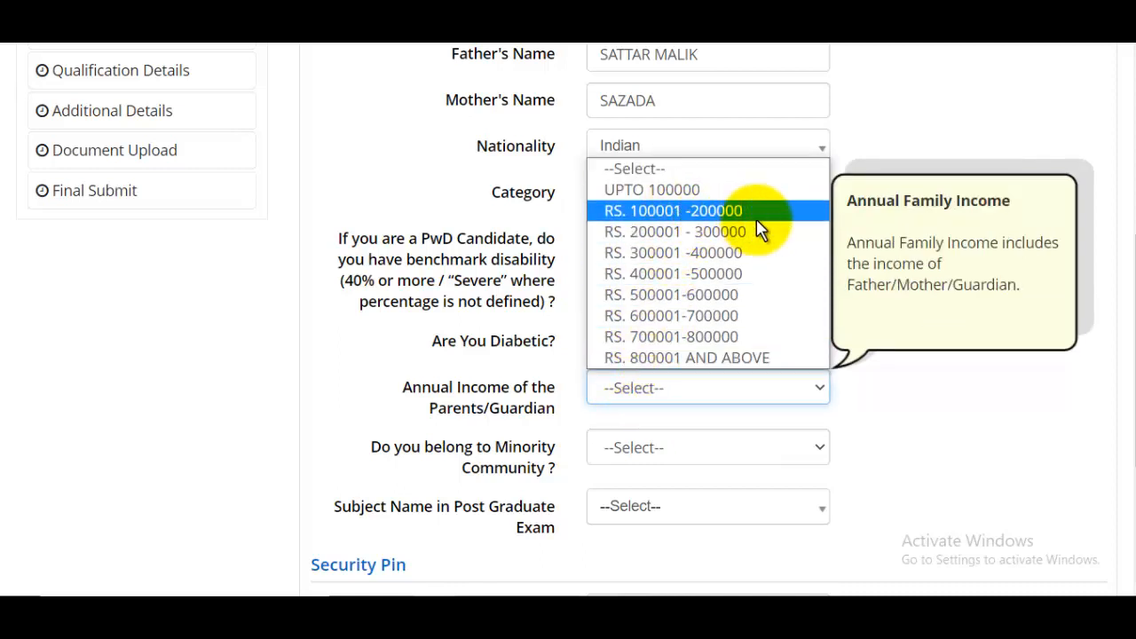
left_click(696, 217)
Step: Answer Yes to belonging to a minority community and choose Muslim as the community name
scroll(629, 408, "down", 1)
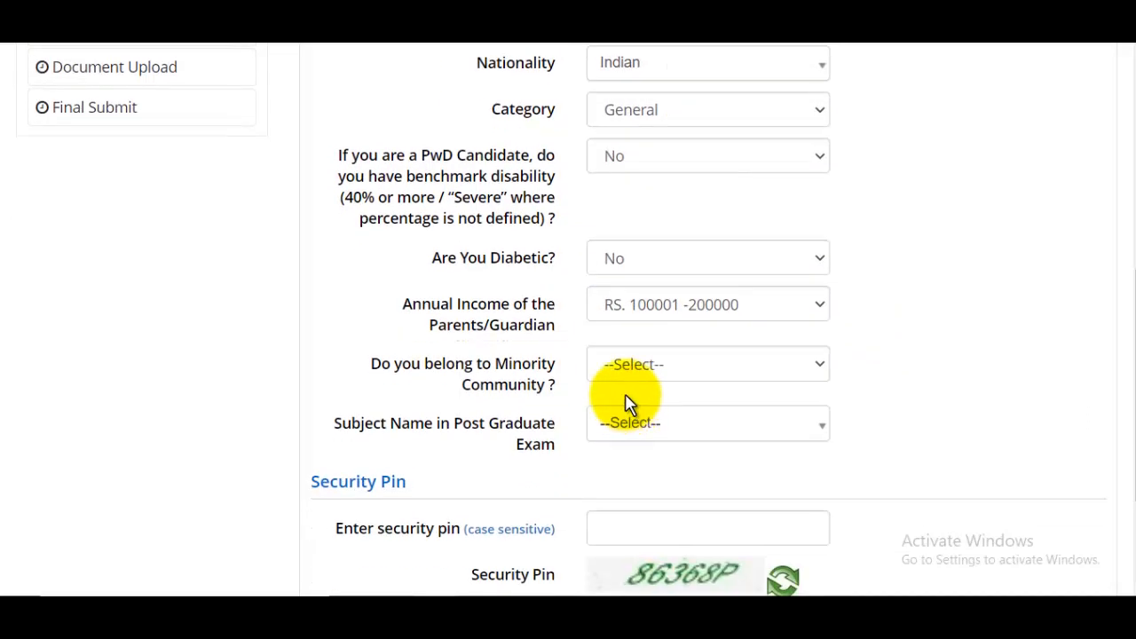
left_click(634, 374)
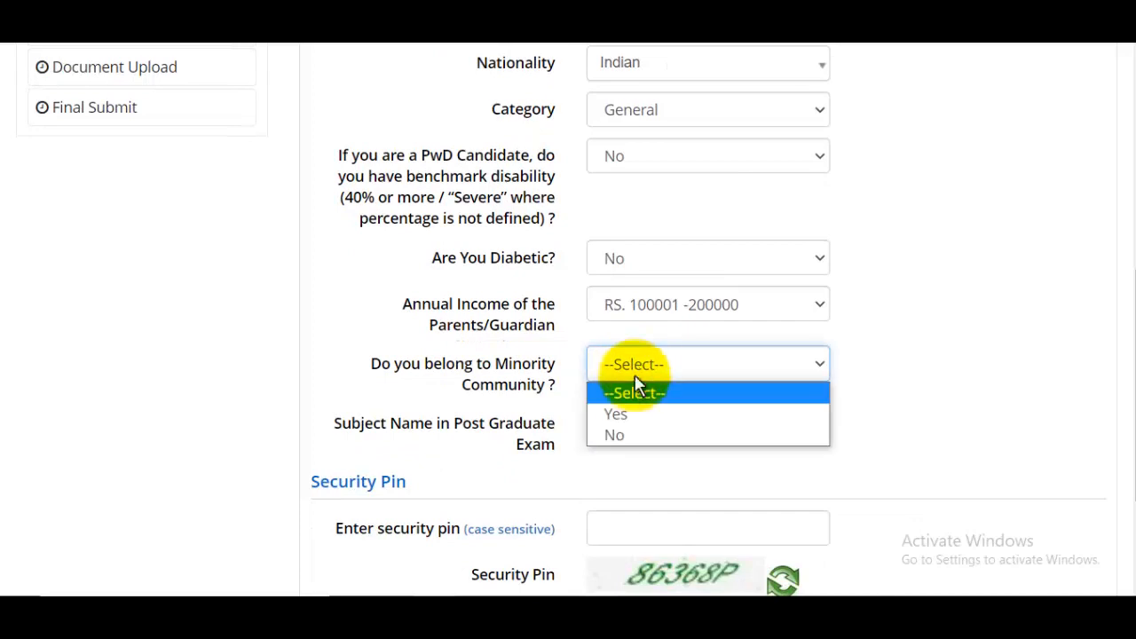
left_click(630, 413)
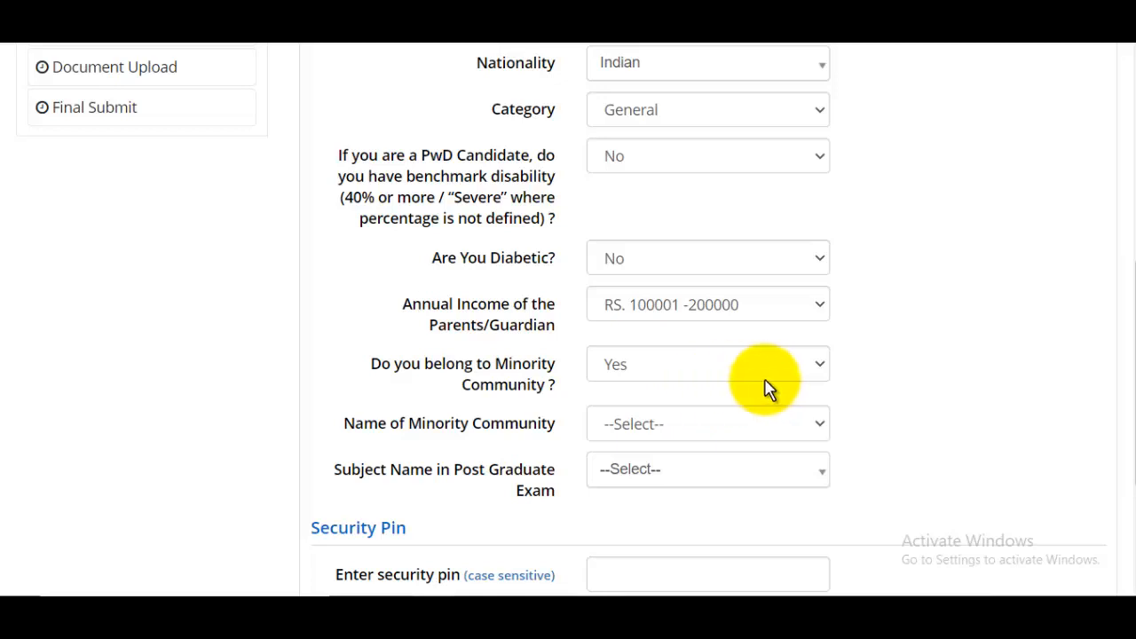
left_click(623, 428)
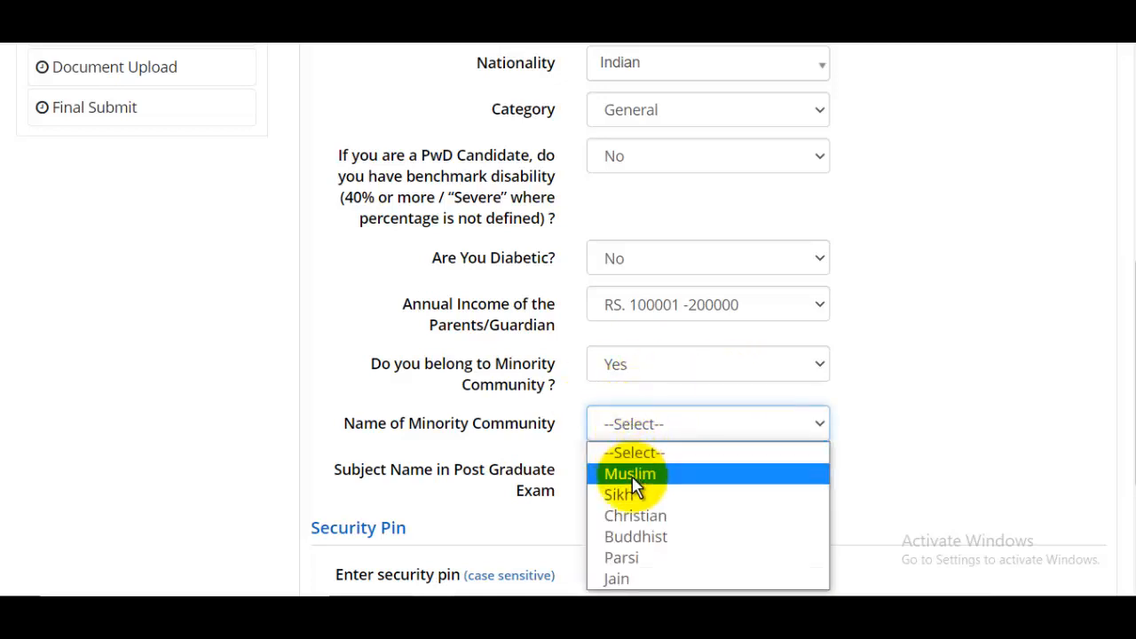
left_click(657, 473)
Step: Choose Hindi as the subject name in the post graduate exam
scroll(722, 375, "down", 2)
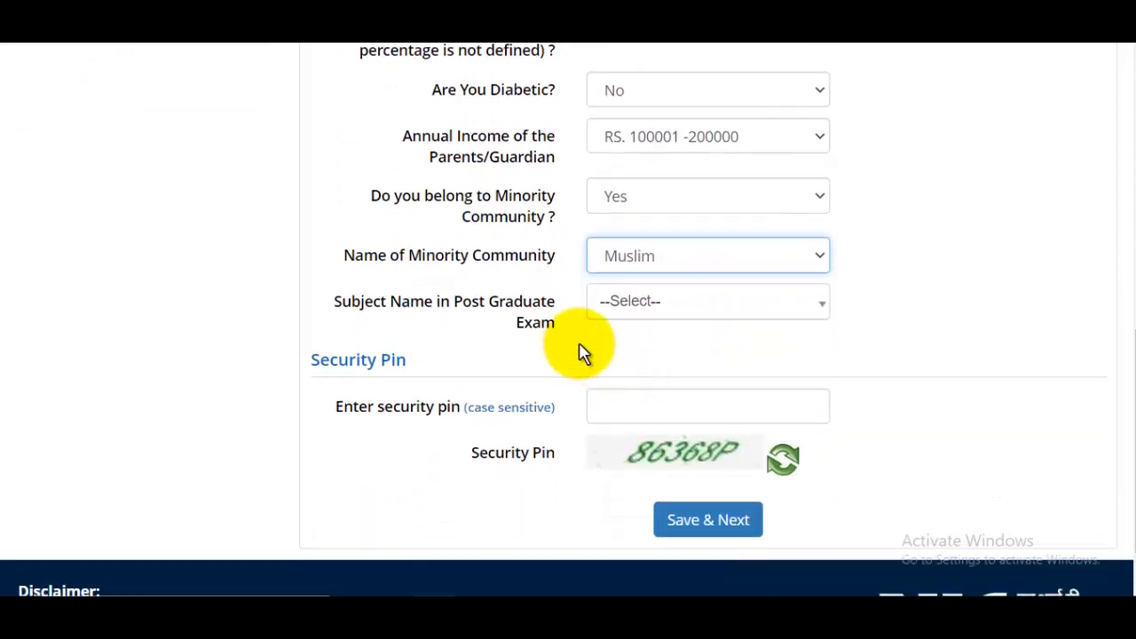
left_click(656, 315)
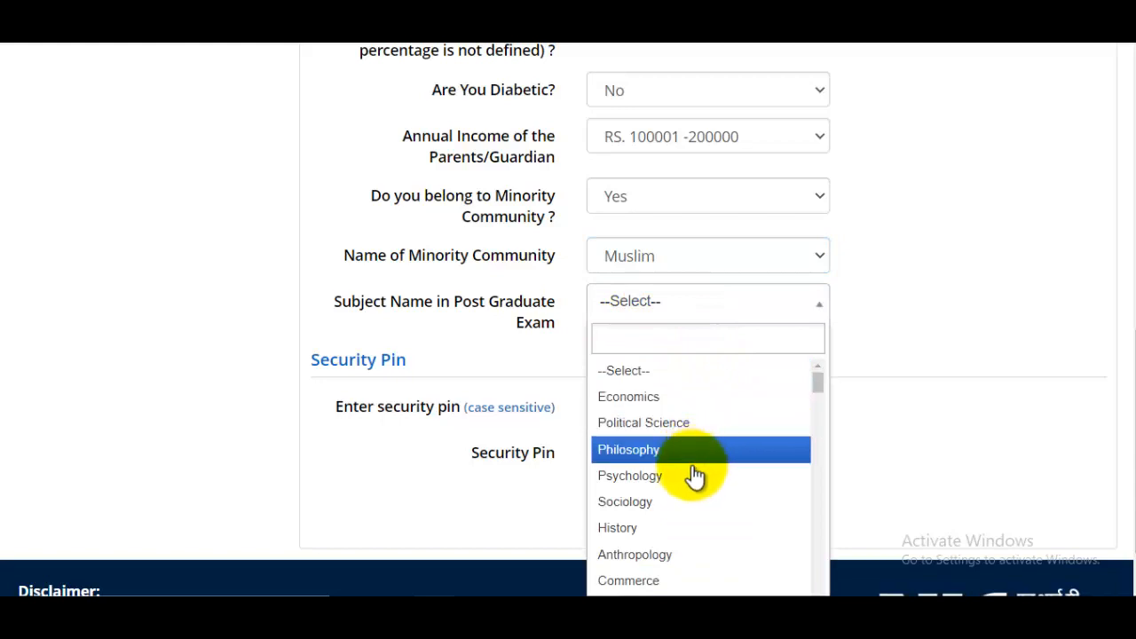
scroll(692, 477, "down", 5)
scroll(690, 479, "up", 5)
scroll(688, 479, "down", 5)
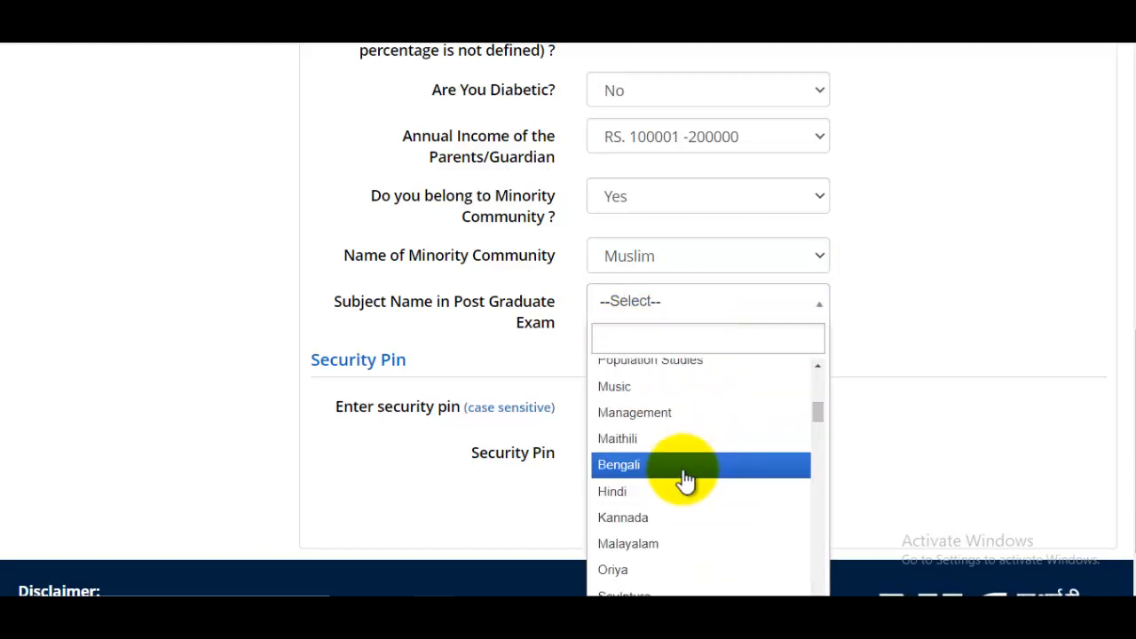
left_click(648, 497)
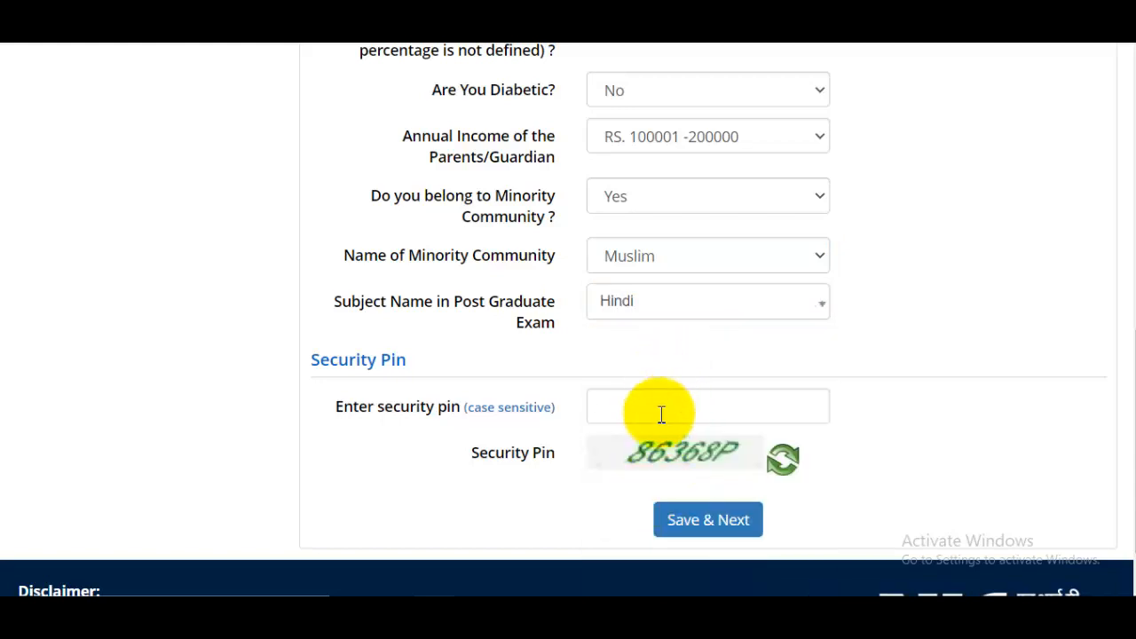
Step: Enter the displayed security pin, save the personal details and confirm submitting the section
left_click(669, 412)
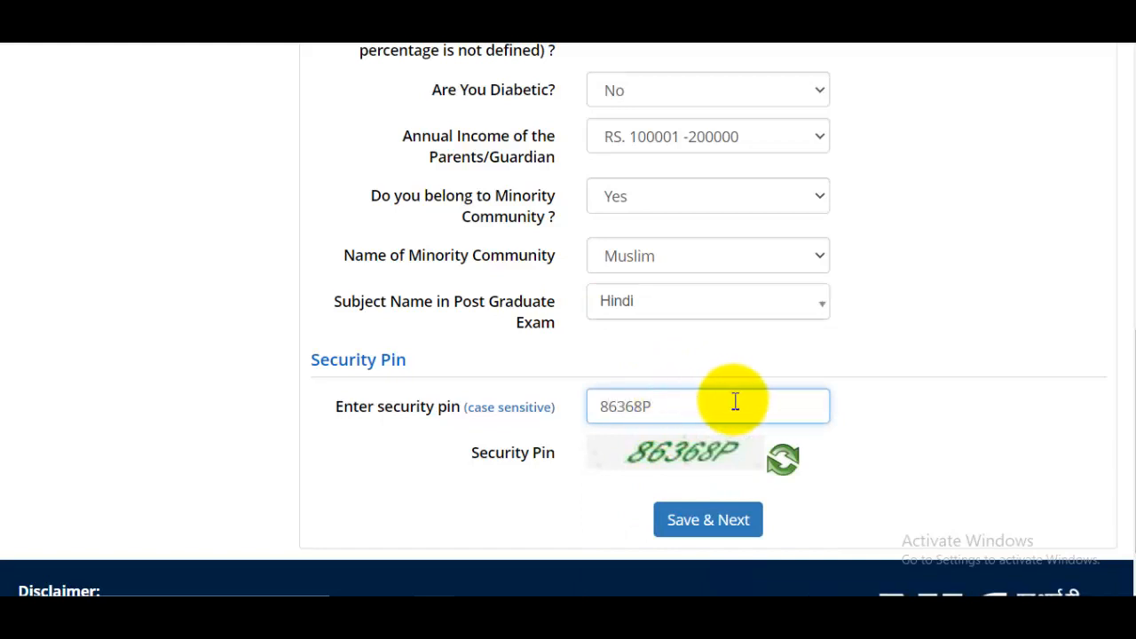
left_click(726, 522)
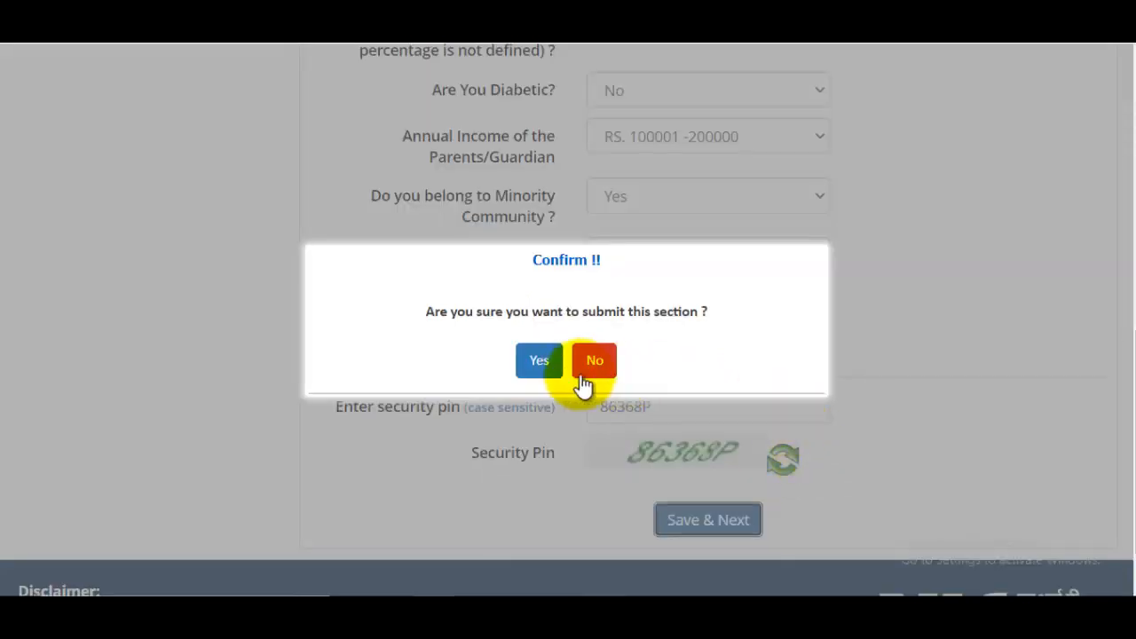
left_click(536, 371)
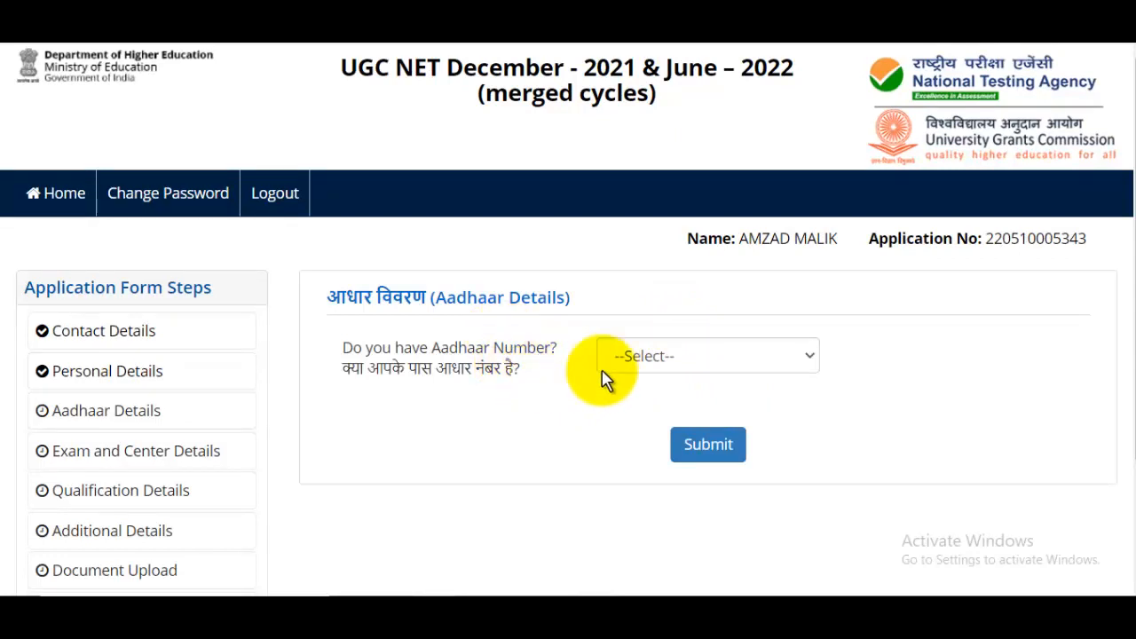
Step: Answer Yes to having an Aadhaar number and confirm the submission
left_click(665, 364)
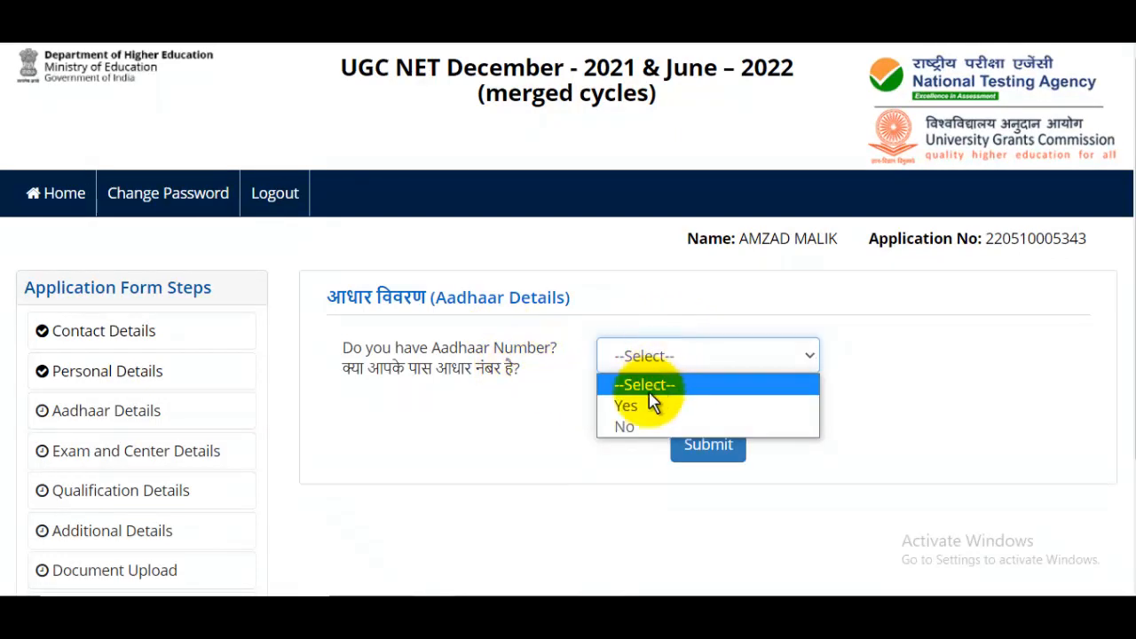
left_click(641, 410)
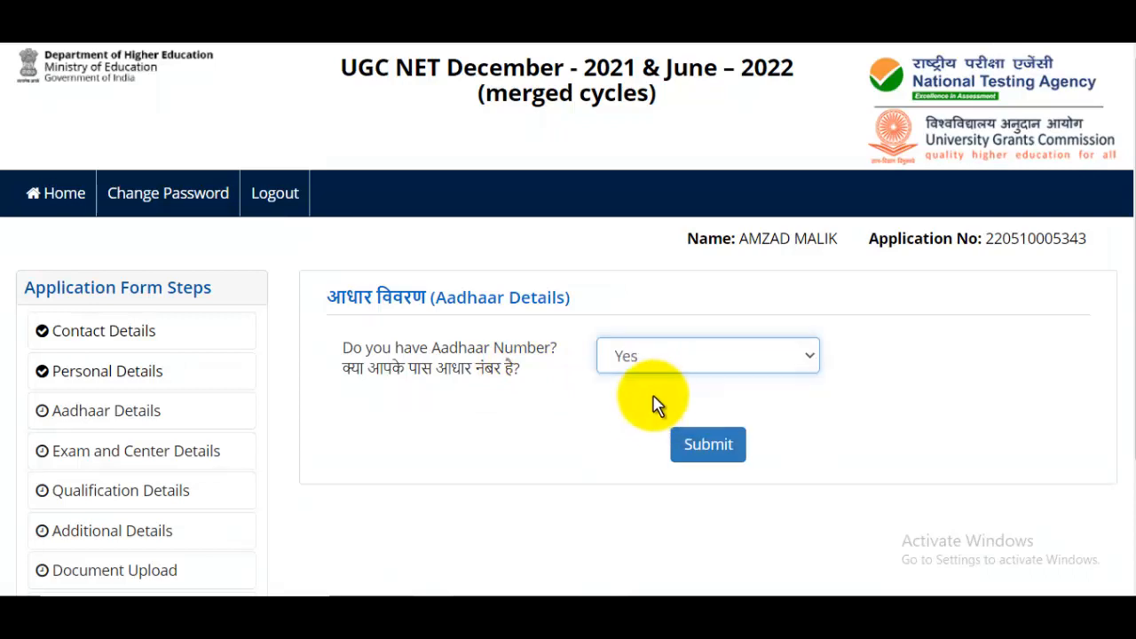
left_click(697, 448)
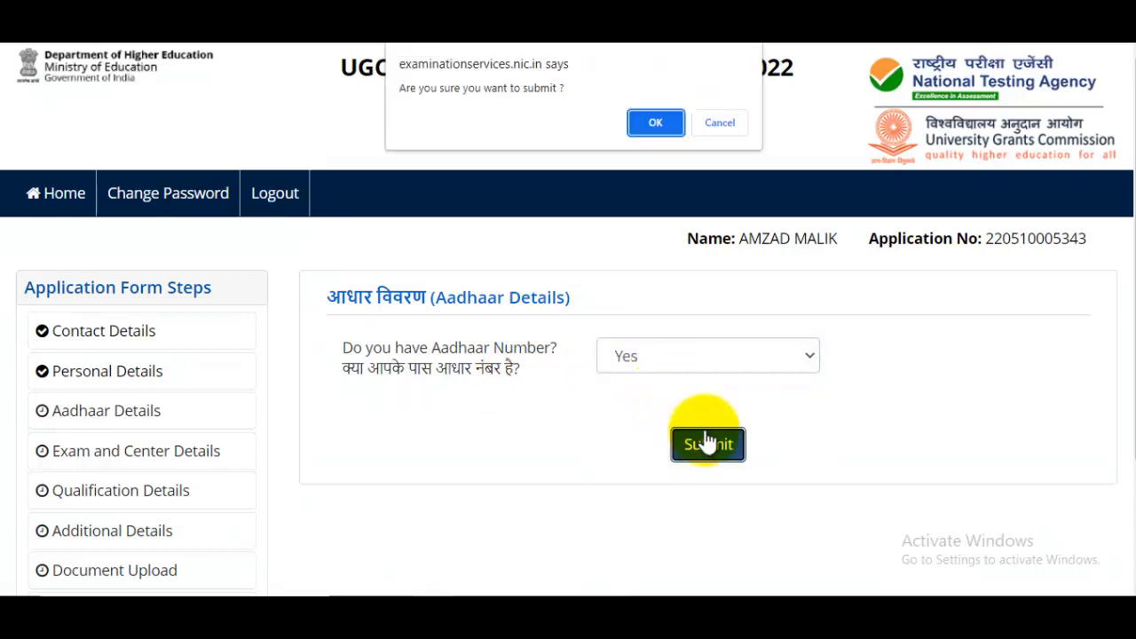
left_click(662, 123)
Step: Select the option stating unwillingness to share the Aadhaar number
scroll(759, 299, "down", 3)
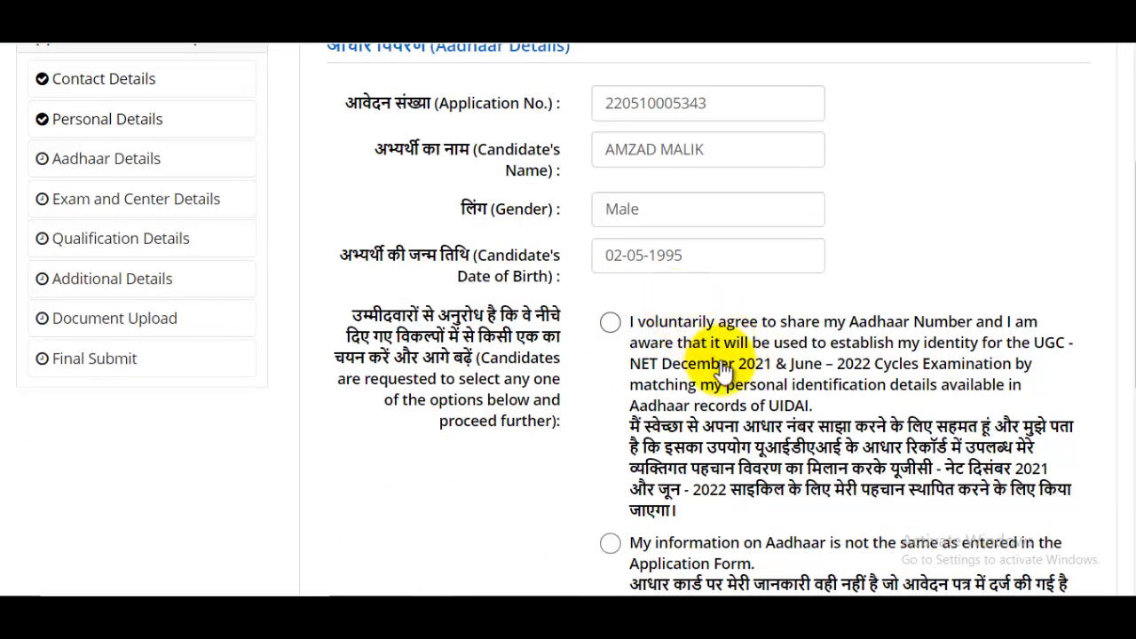
scroll(779, 312, "down", 2)
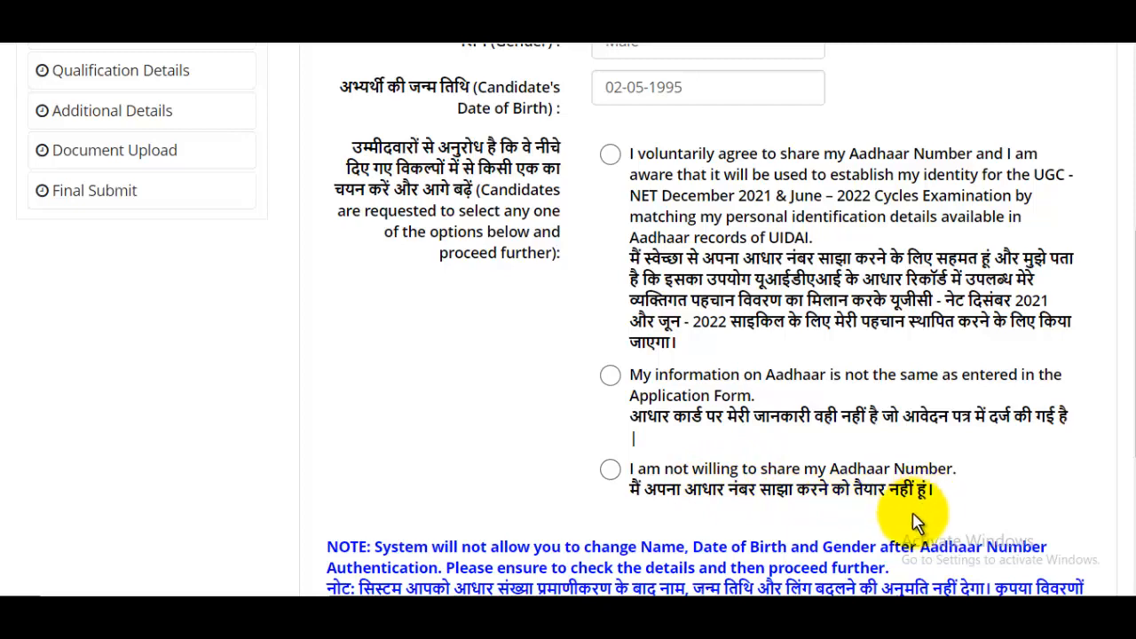
left_click(609, 468)
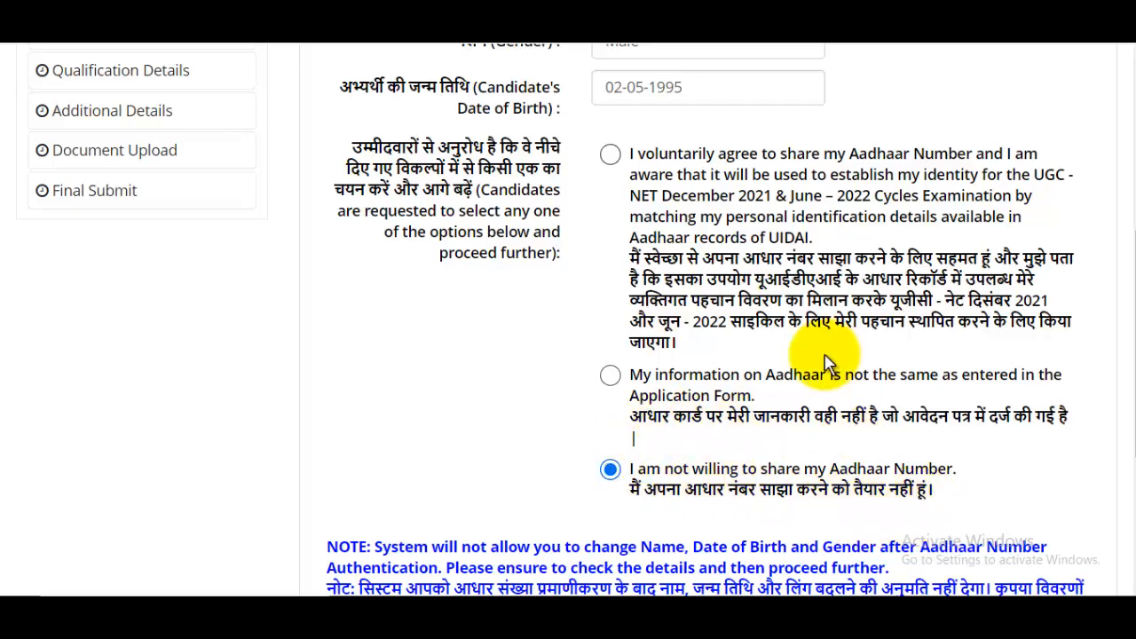
Step: Accept the declaration of having read all instructions and confirm submitting the Aadhaar details
scroll(813, 373, "down", 8)
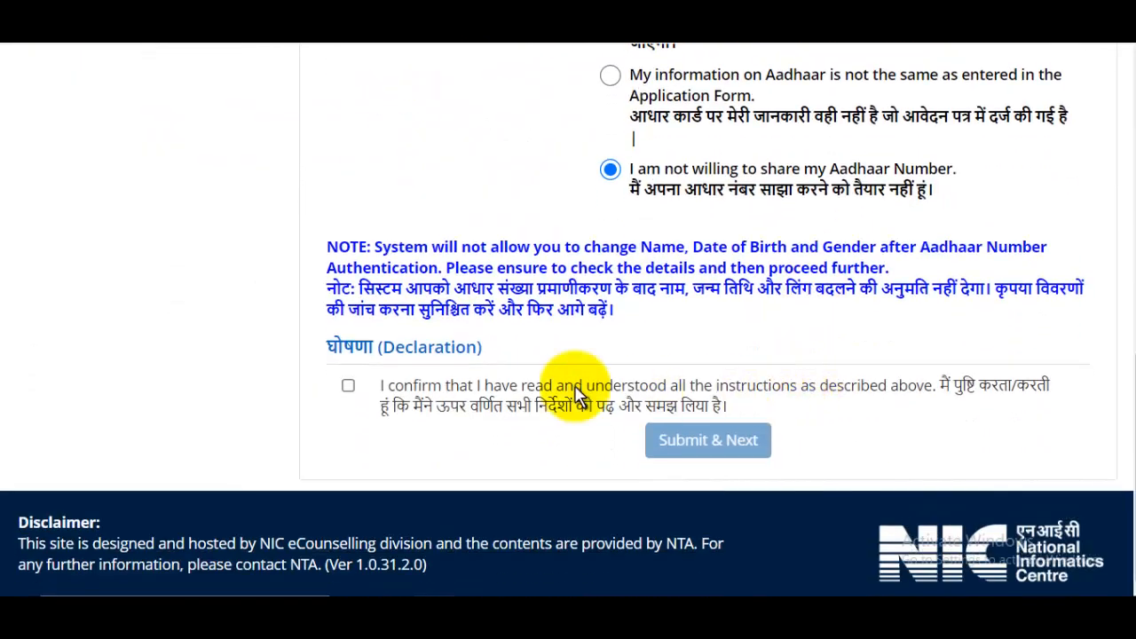
left_click(348, 385)
left_click(709, 444)
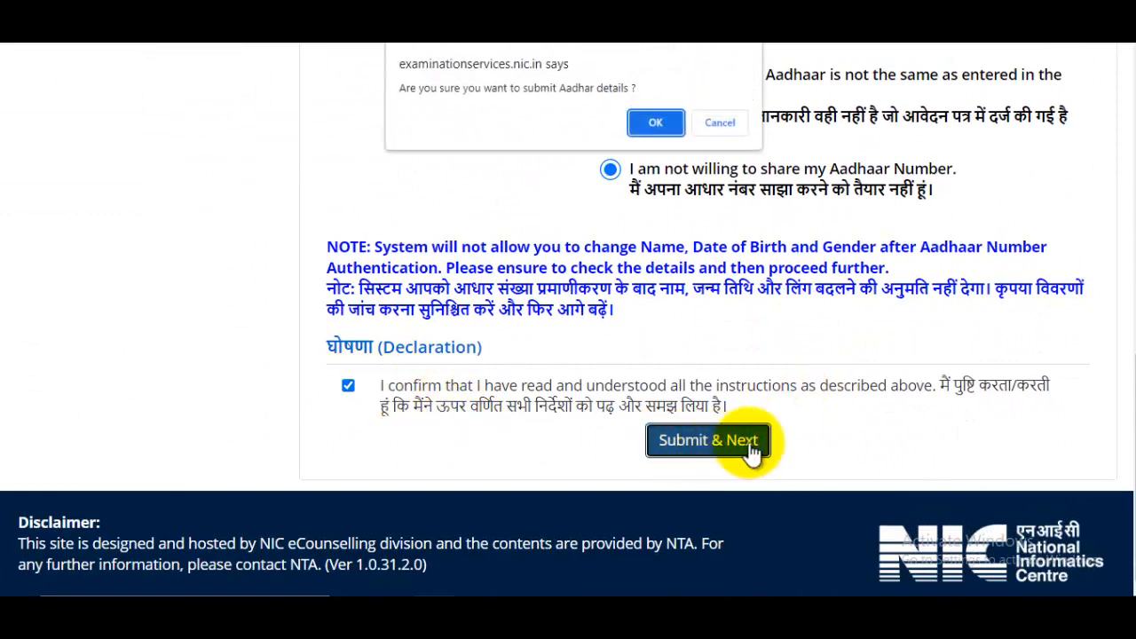
left_click(654, 122)
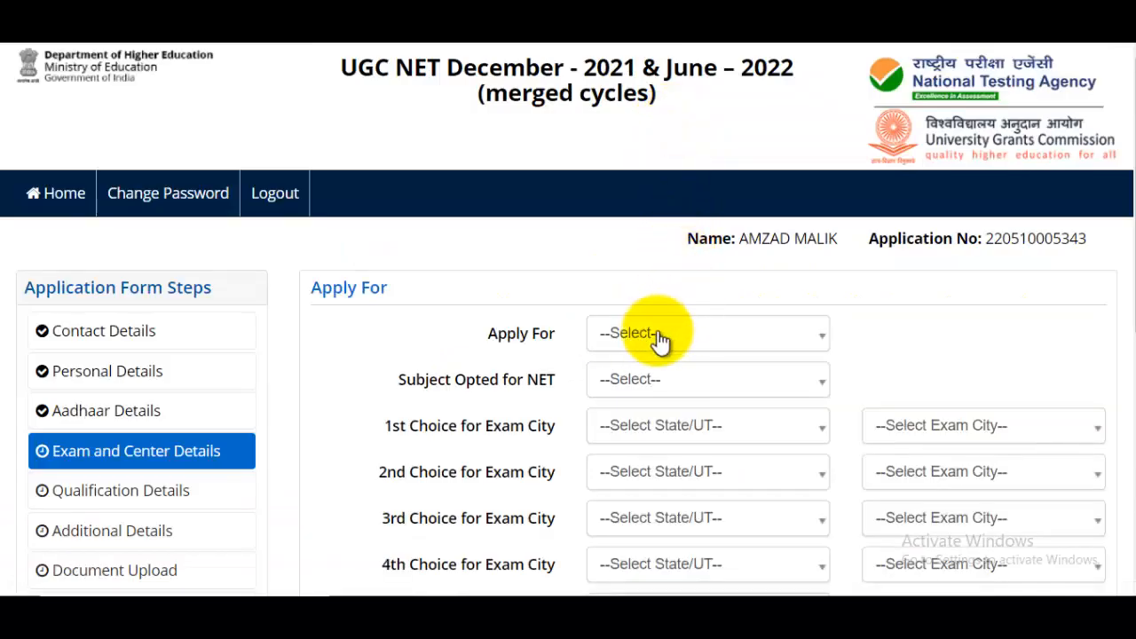
Step: Apply for ASSISTANT PROFESSOR and choose Hindi as the subject opted for NET
left_click(657, 338)
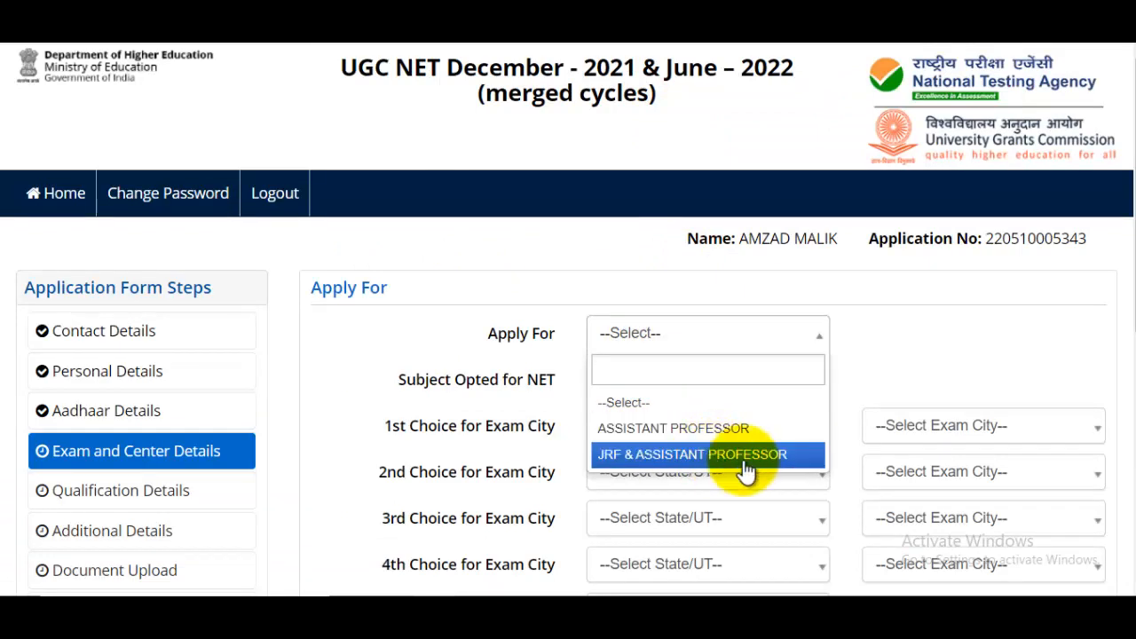
left_click(690, 429)
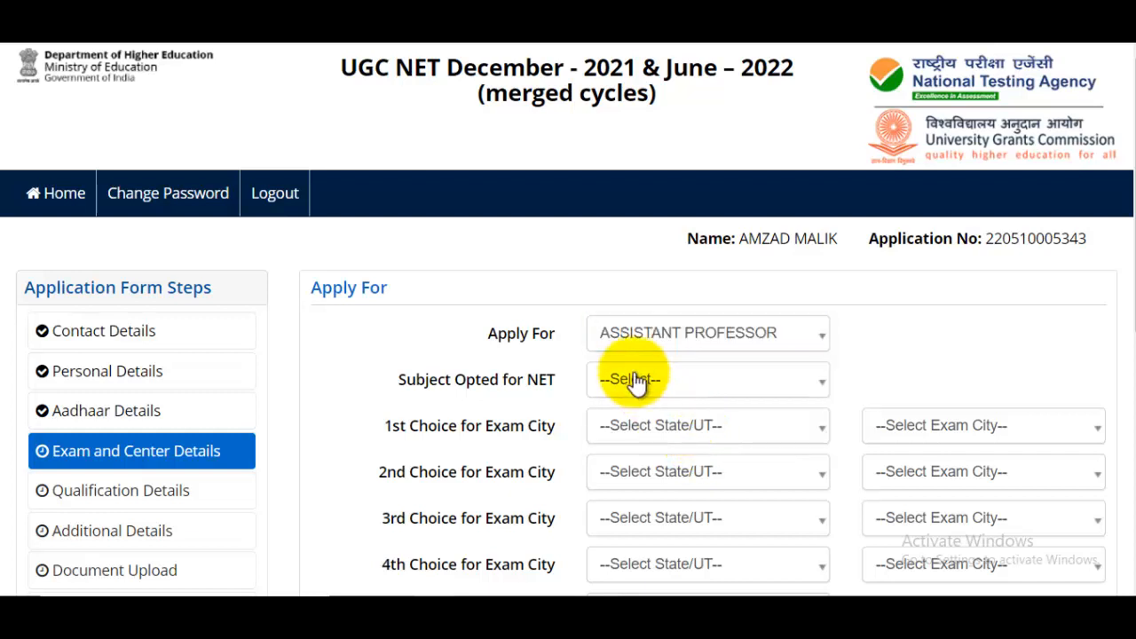
left_click(692, 384)
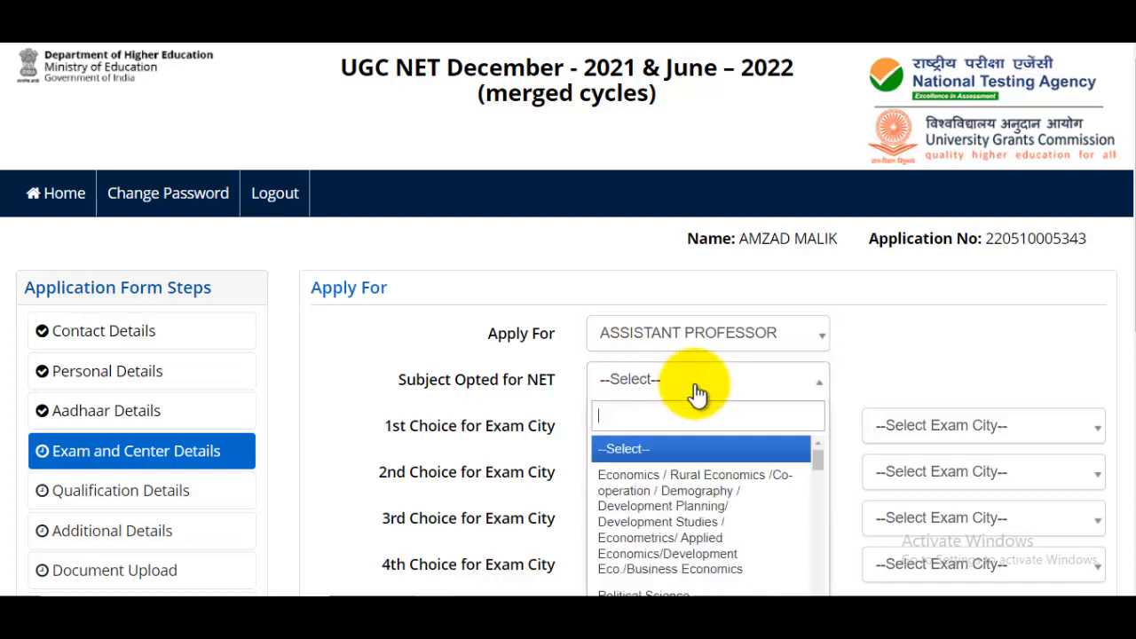
scroll(742, 492, "down", 2)
scroll(737, 494, "down", 3)
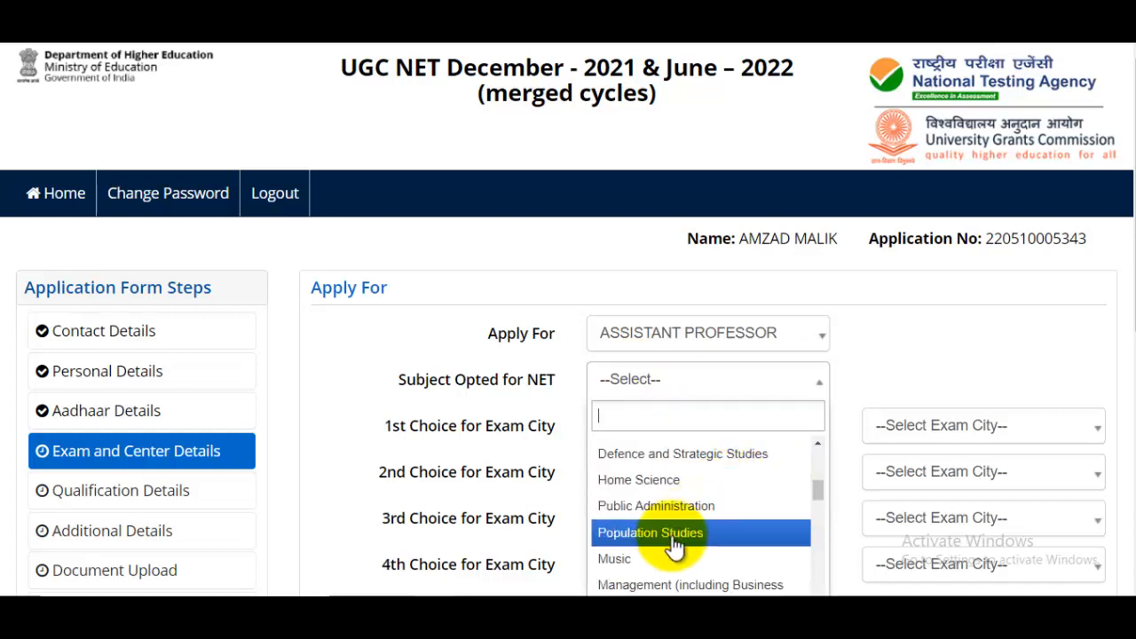
type("hin")
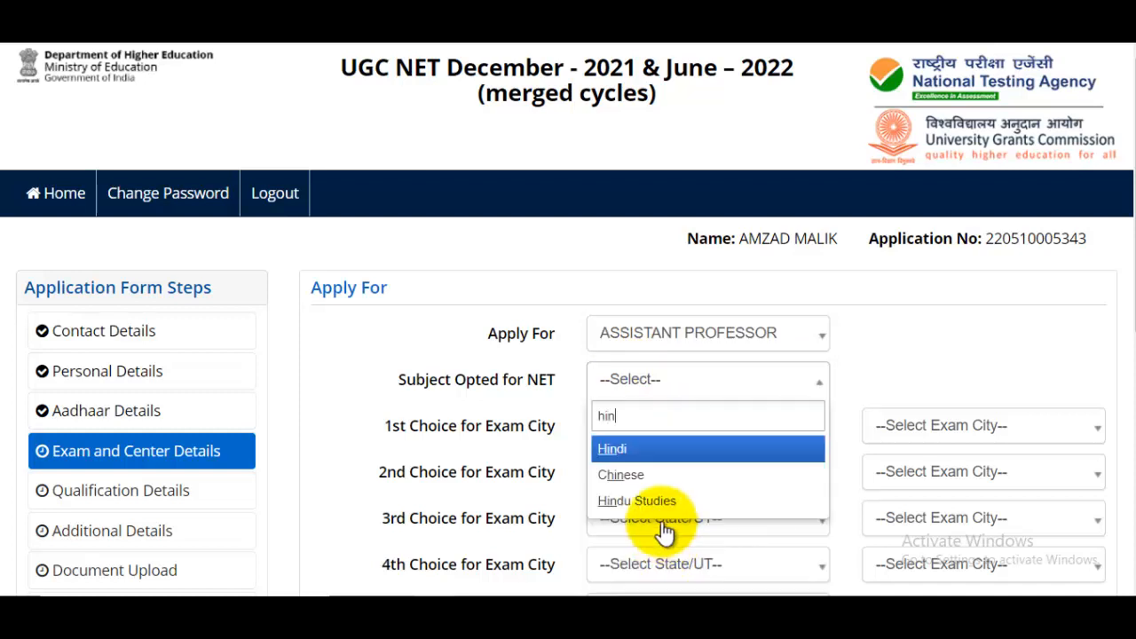
left_click(667, 447)
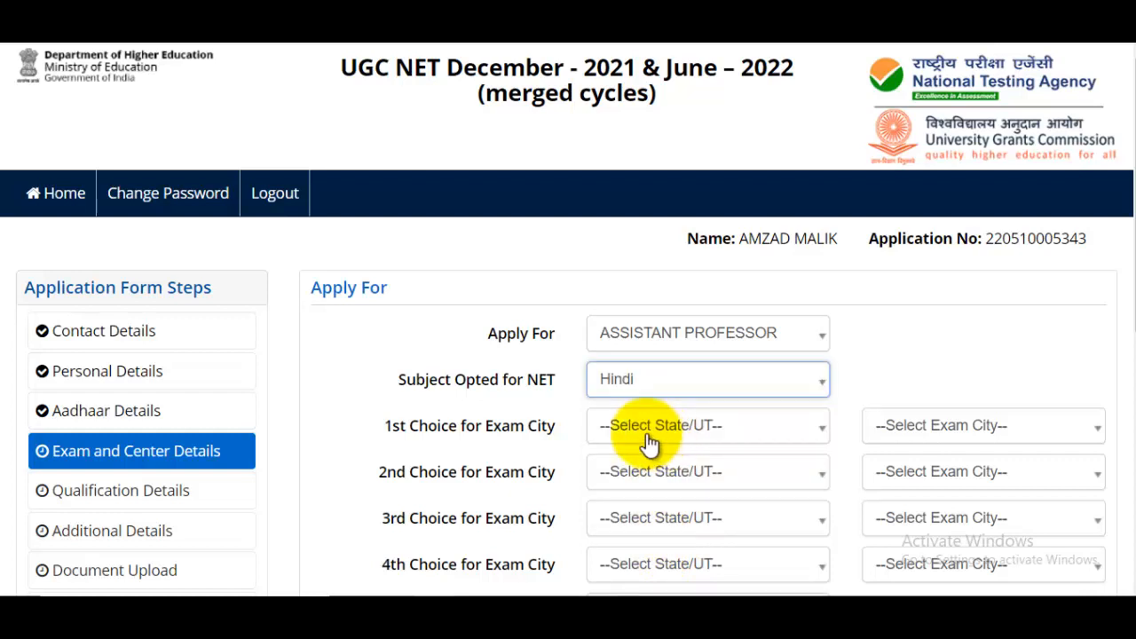
Step: Set the 1st choice for exam city to DELHI (NCT) as the state and DELHI/NEW DELHI as the city
left_click(679, 435)
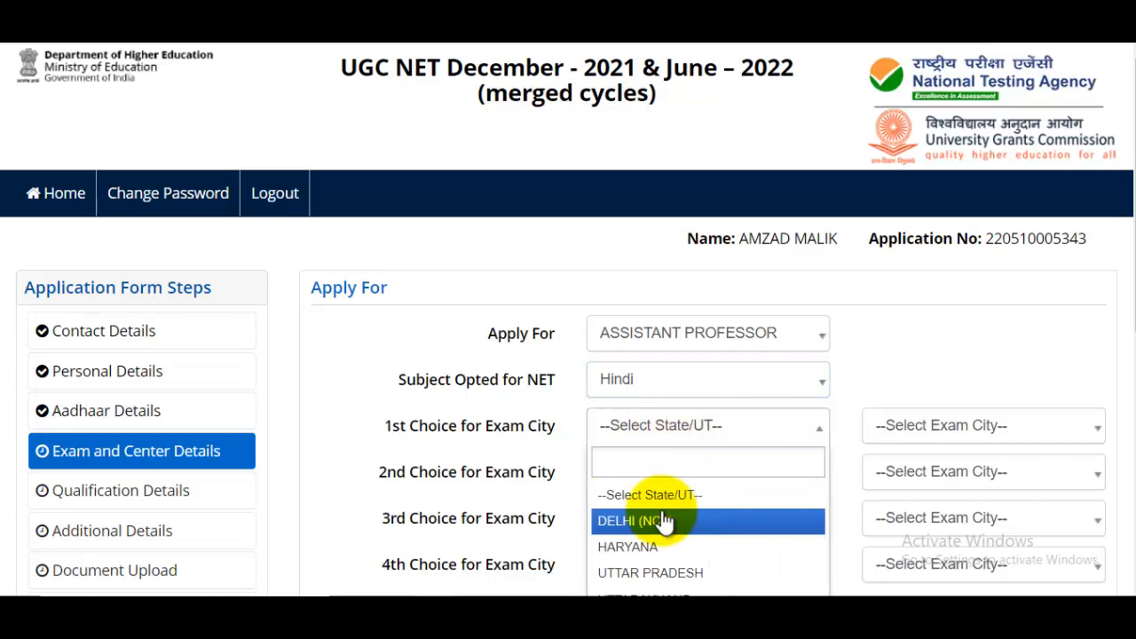
type("d")
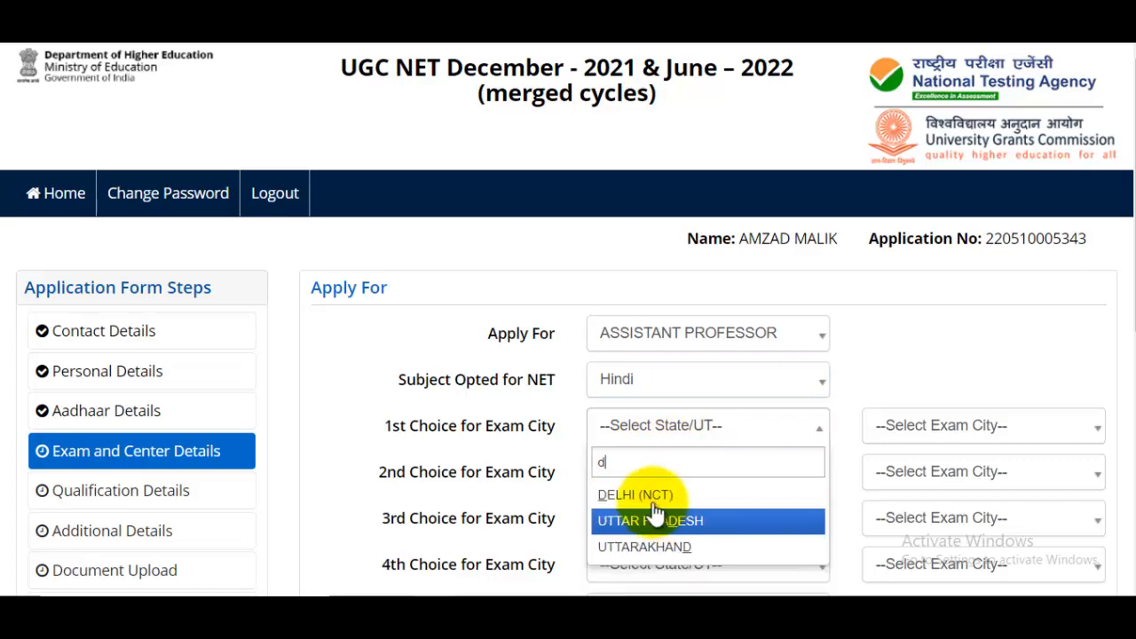
left_click(665, 493)
scroll(769, 477, "down", 1)
scroll(727, 417, "up", 1)
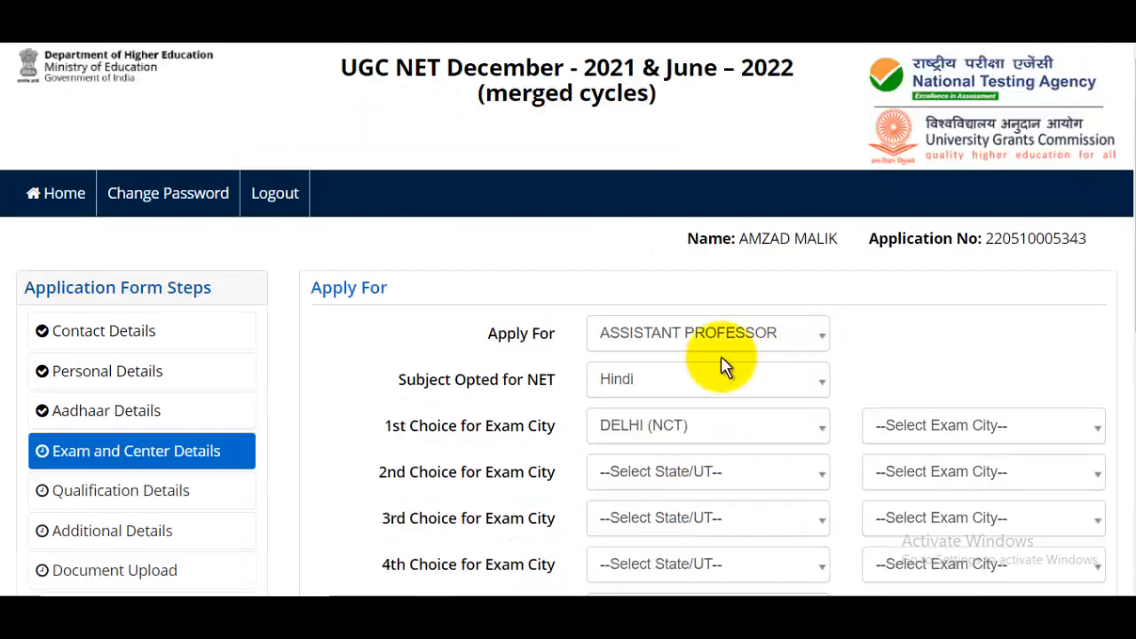
left_click(948, 435)
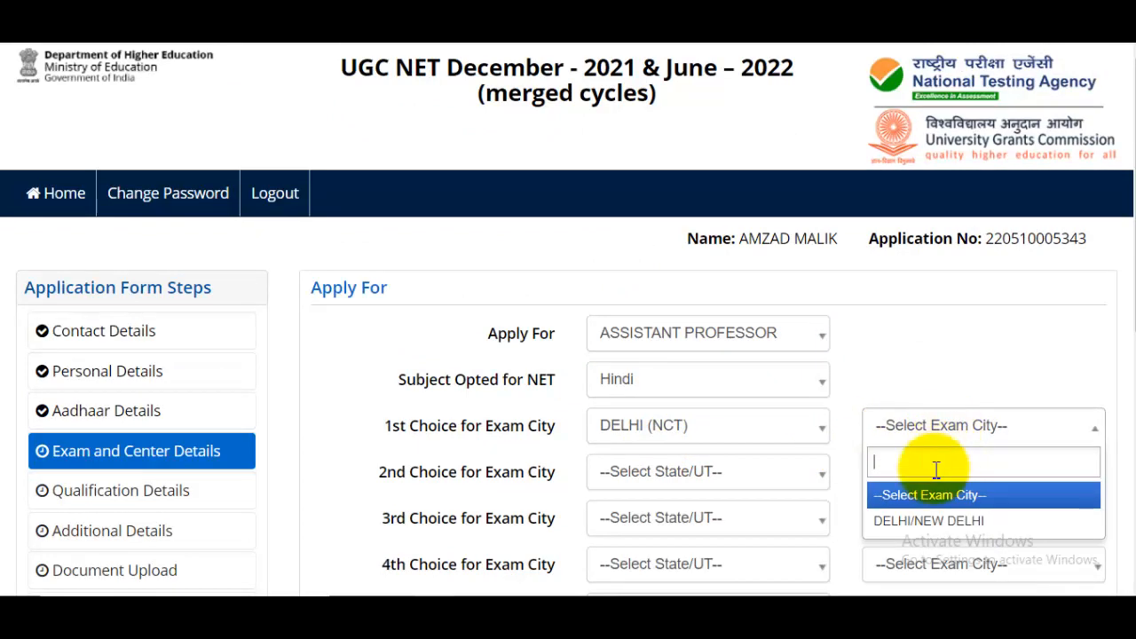
left_click(914, 521)
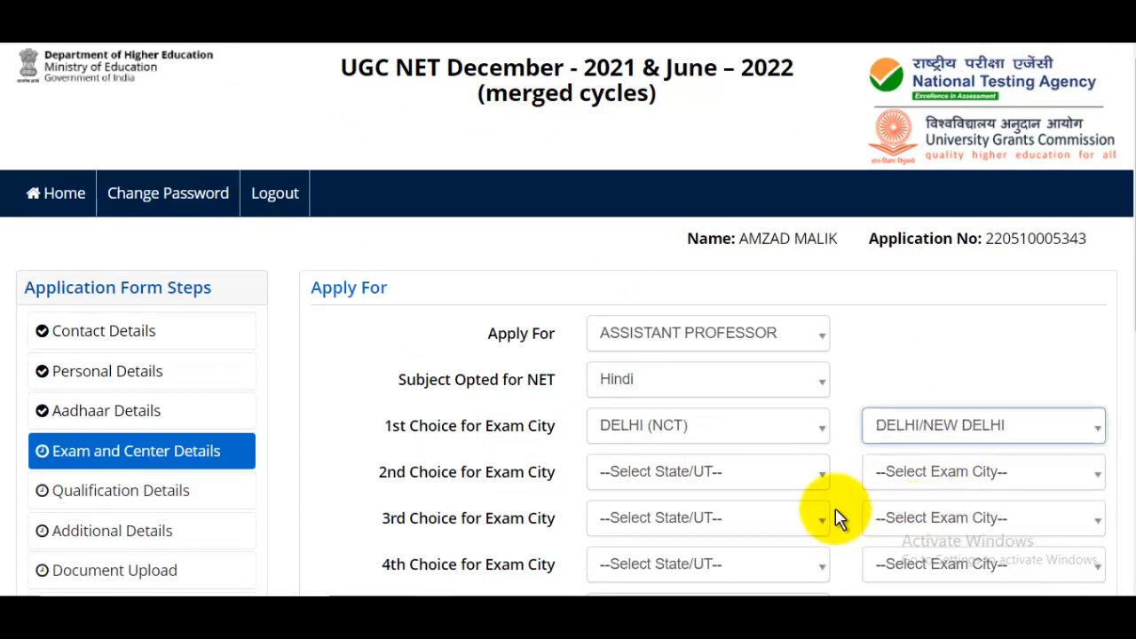
Step: Set the 2nd choice for exam city to UTTAR PRADESH as the state and SAHARANPUR as the city
left_click(648, 484)
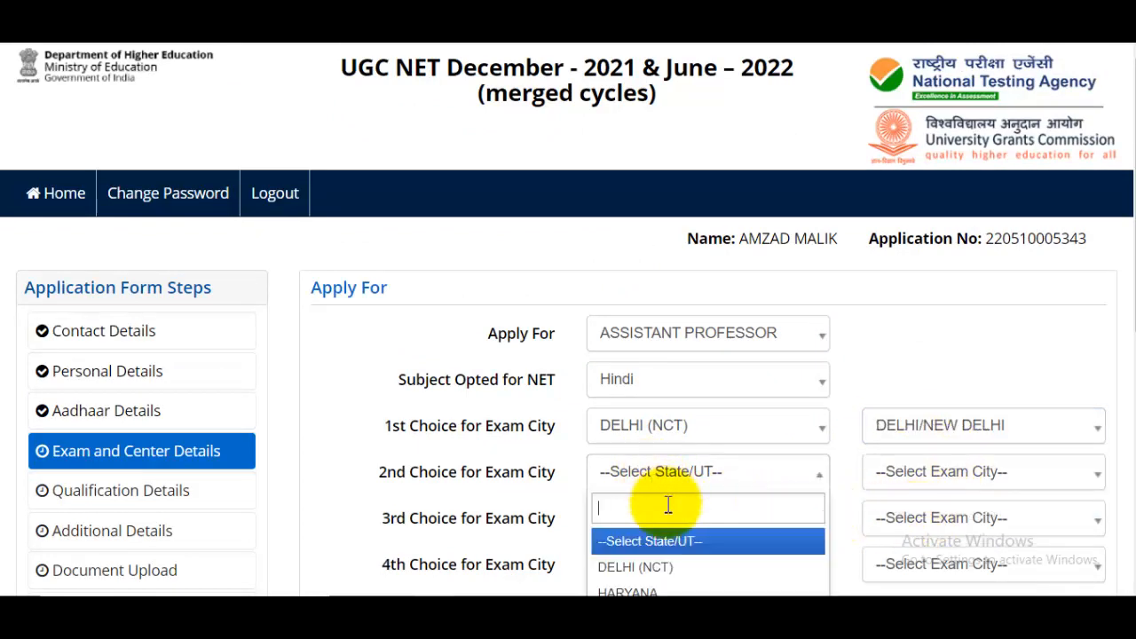
left_click(680, 541)
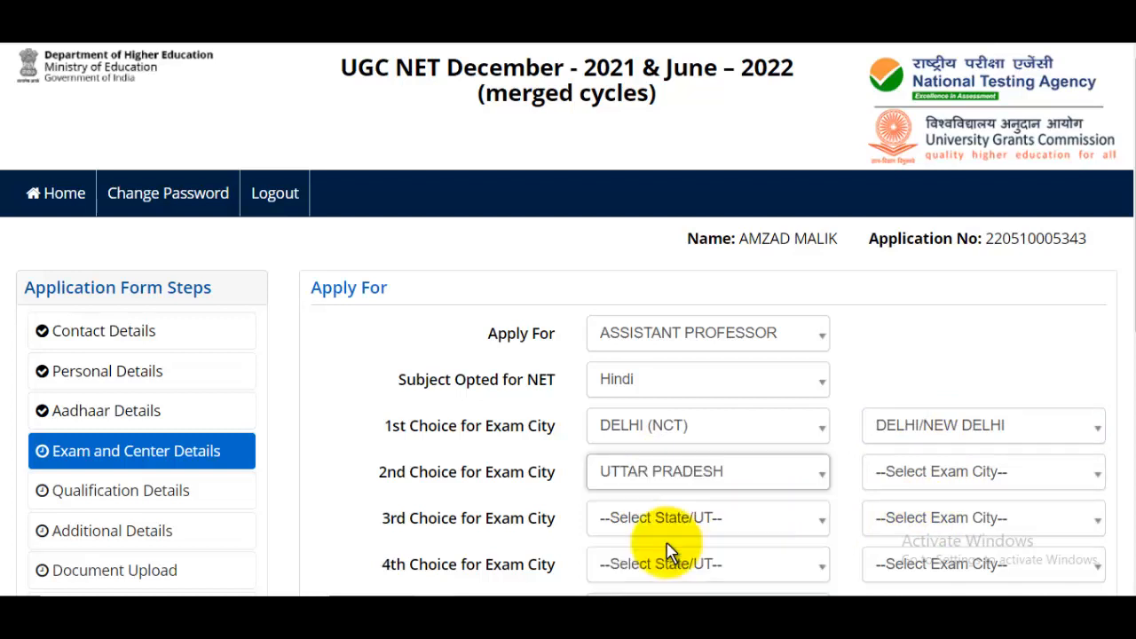
left_click(939, 486)
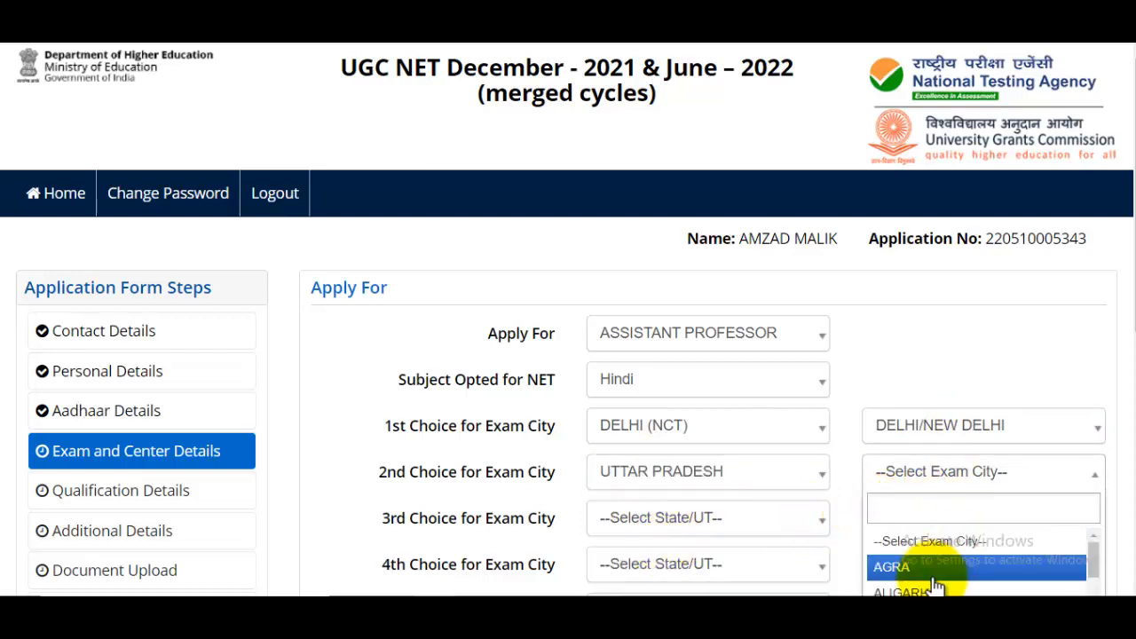
type("sah")
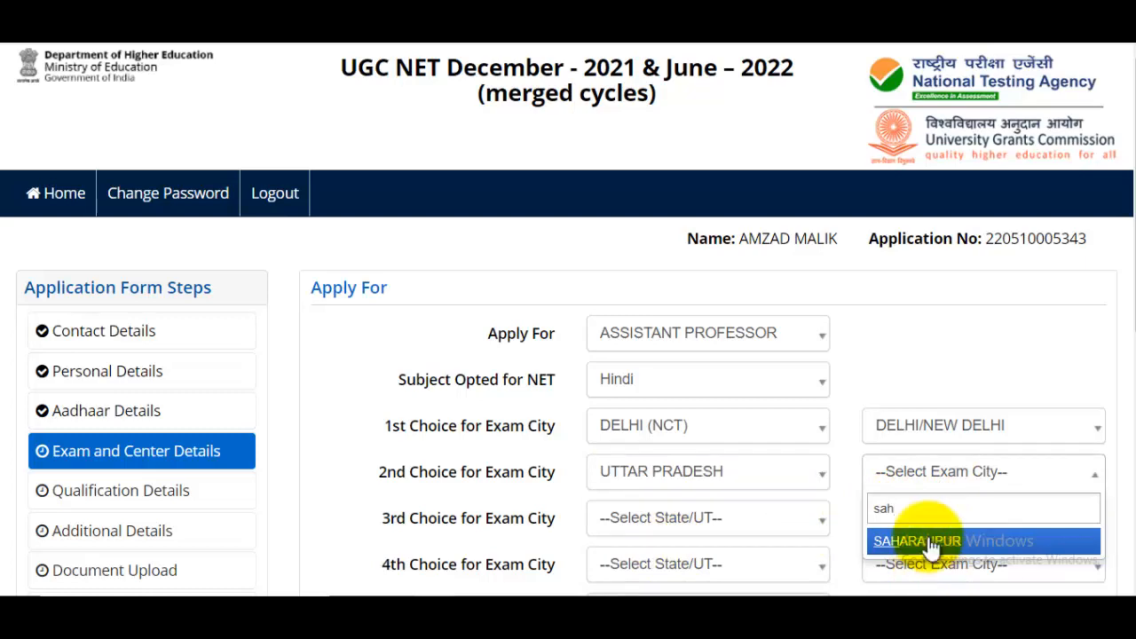
left_click(896, 541)
Step: Set the father/guardian occupation to SELF EMPLOYMENT and the father/guardian qualification to GRADUATE
scroll(807, 444, "down", 2)
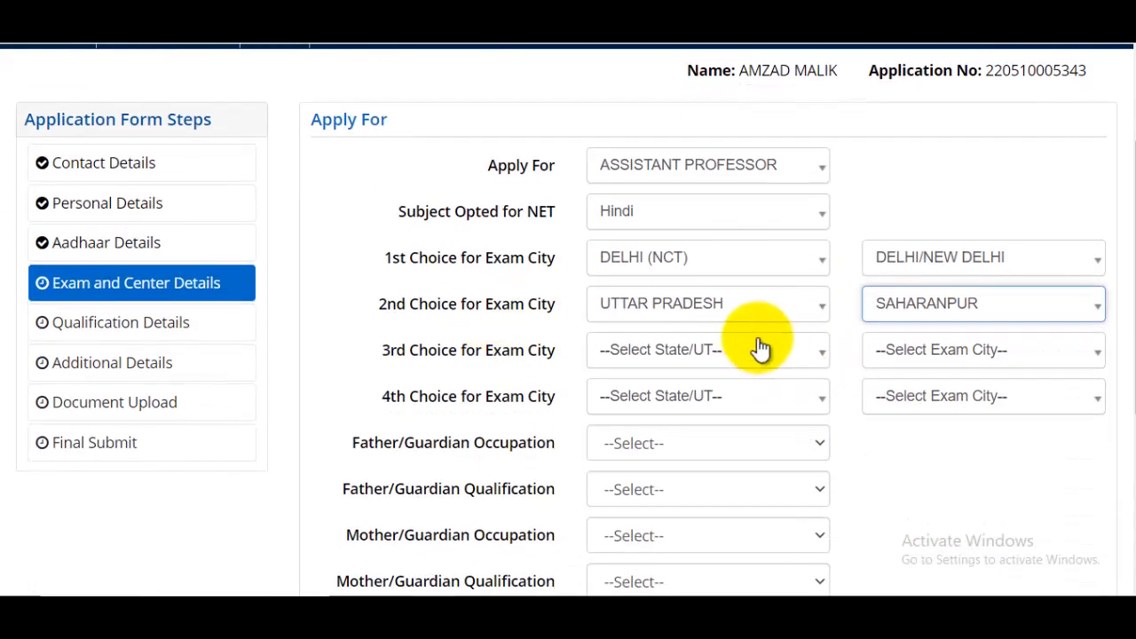
scroll(760, 347, "down", 1)
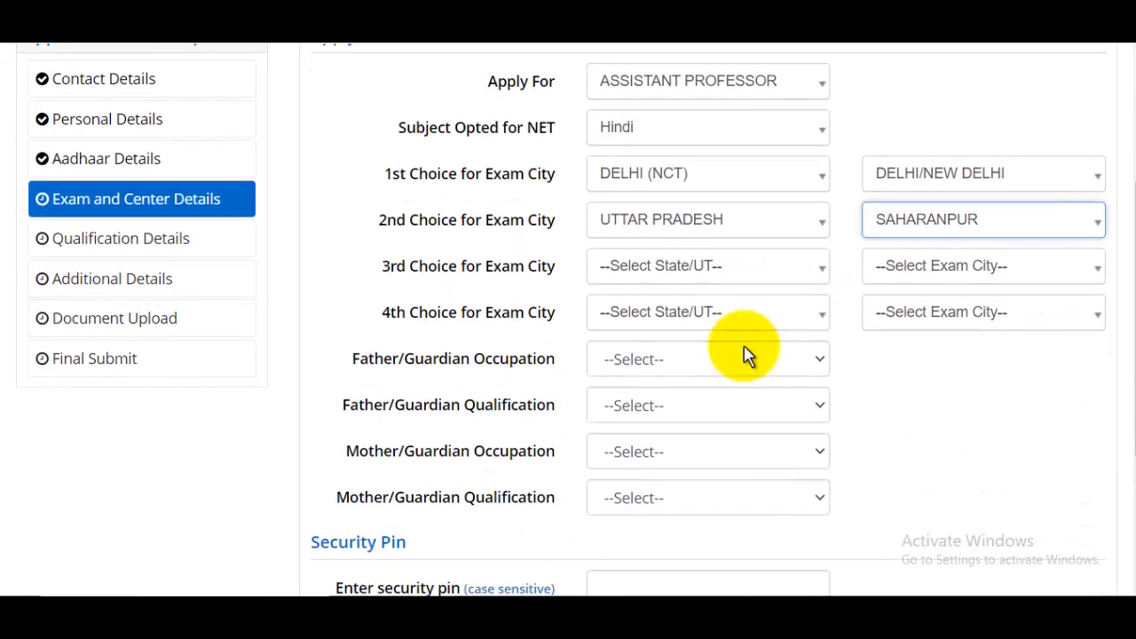
left_click(661, 373)
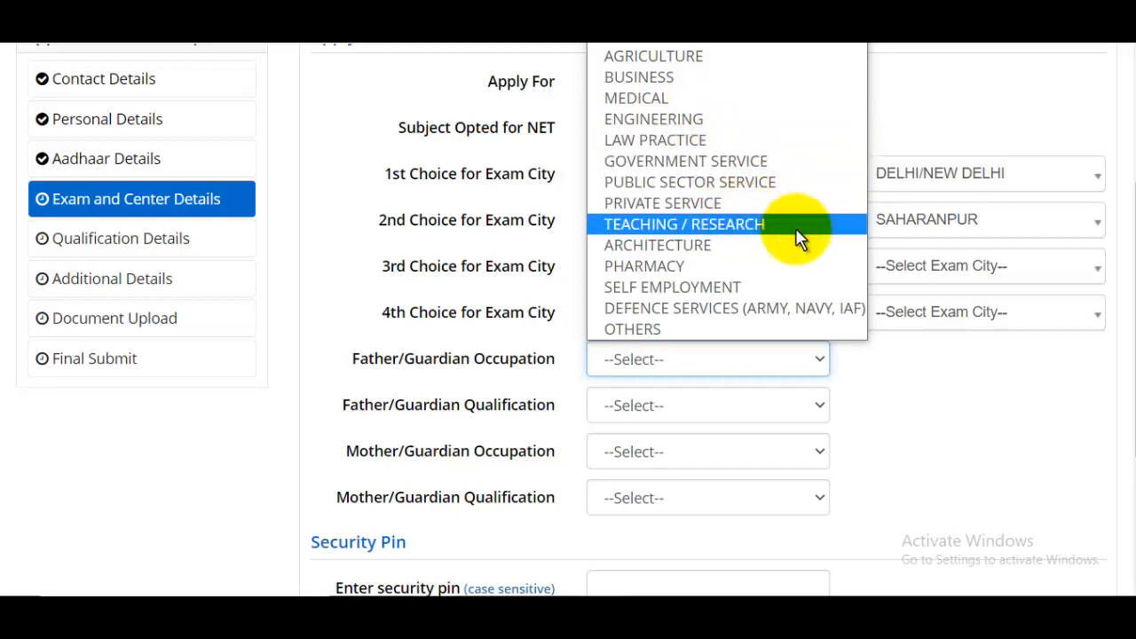
left_click(689, 289)
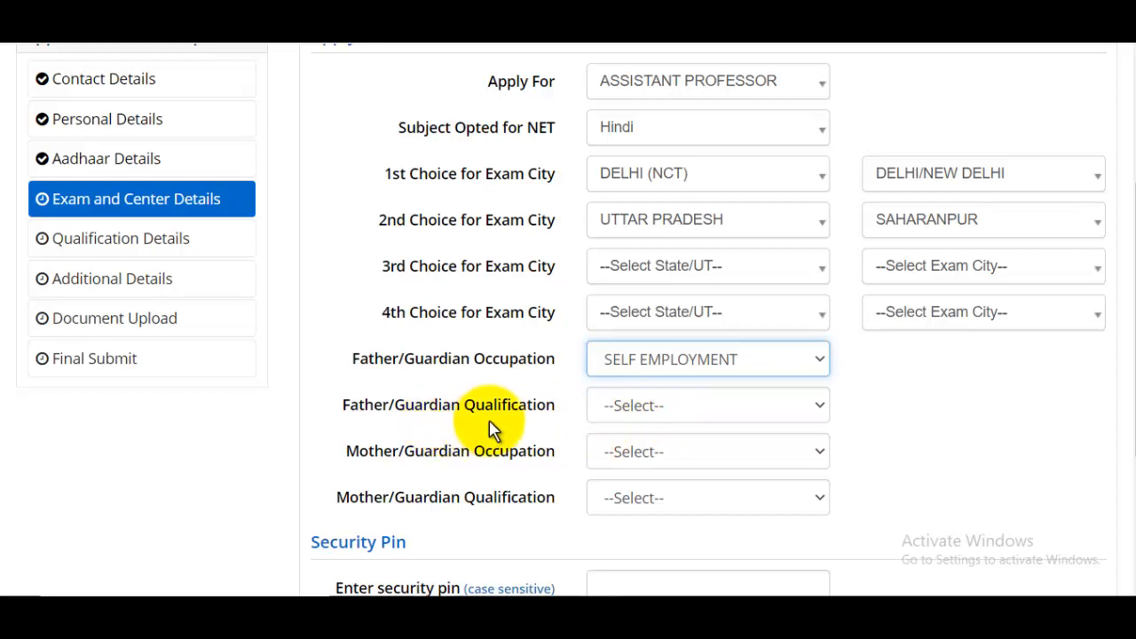
left_click(672, 414)
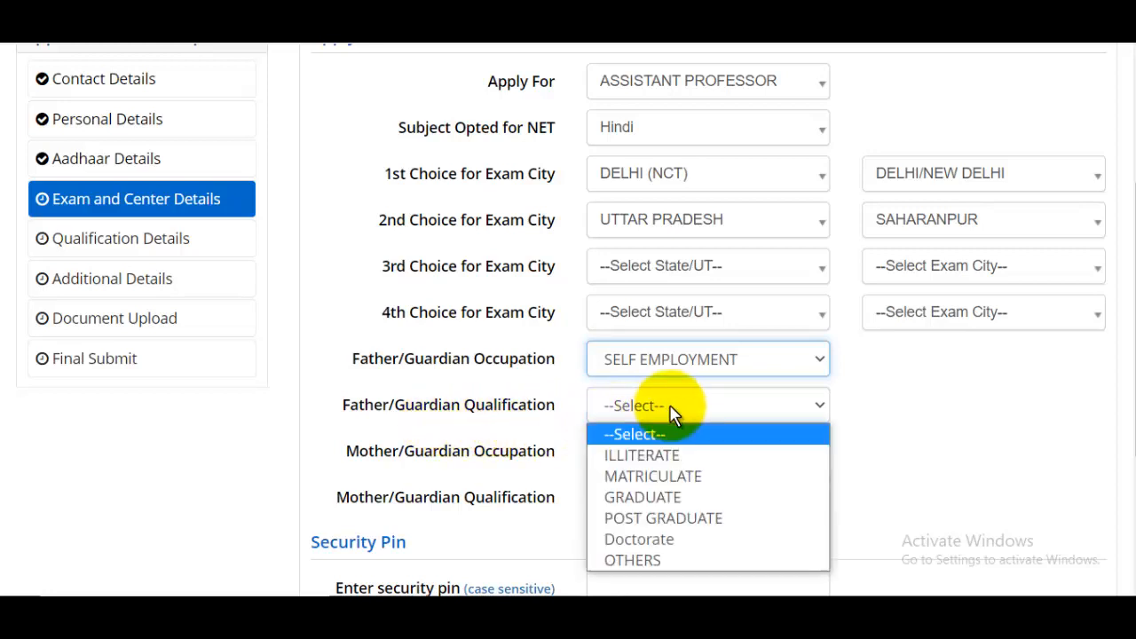
left_click(678, 497)
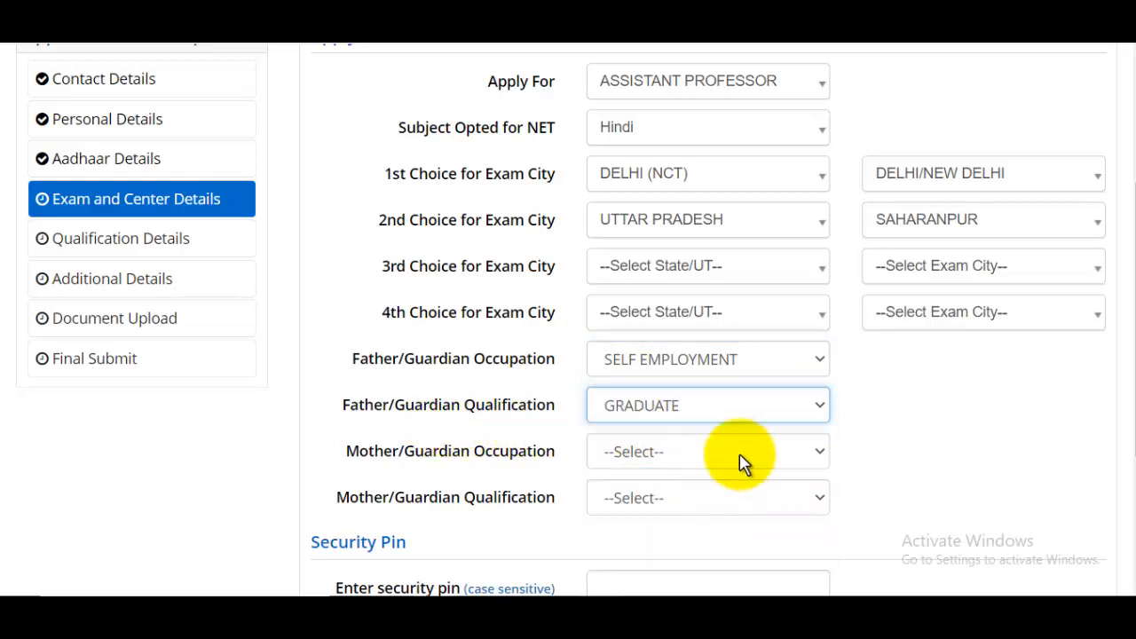
Step: Set the mother/guardian occupation to BUSINESS and the mother/guardian qualification to MATRICULATE
left_click(659, 465)
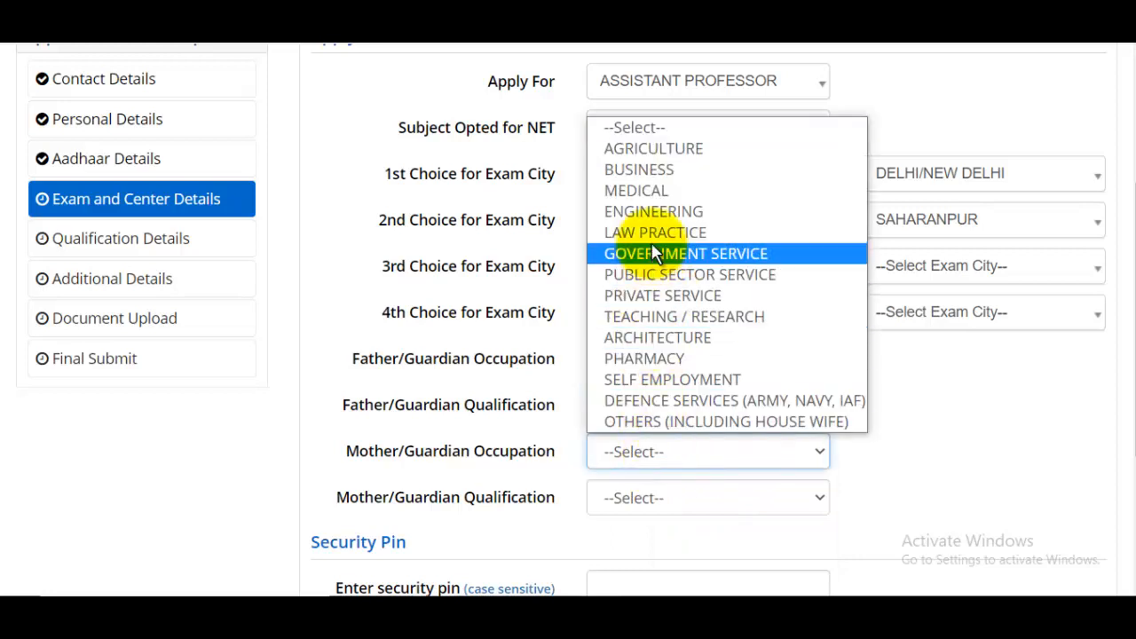
left_click(661, 169)
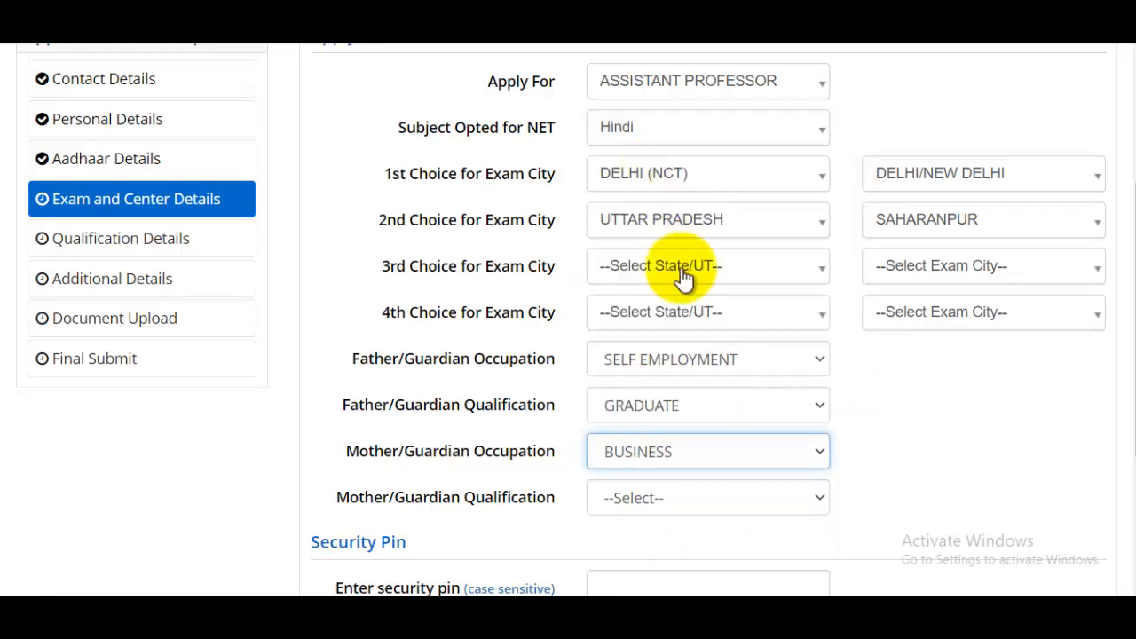
left_click(650, 499)
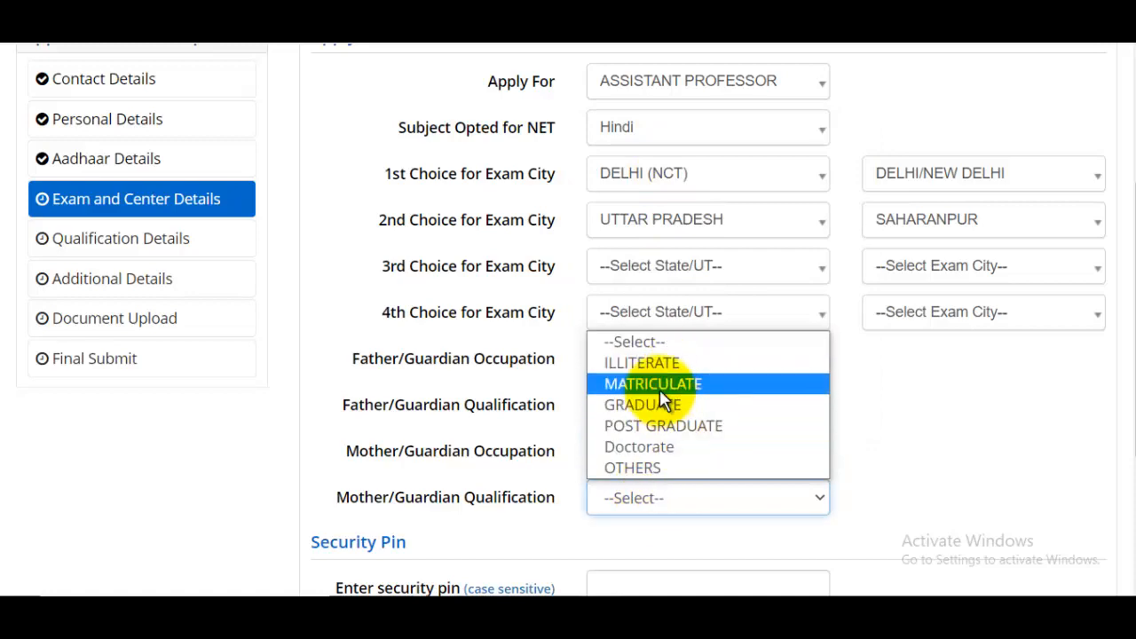
left_click(658, 383)
Step: Enter the displayed security pin and save the exam and center details to proceed to the qualification section
scroll(633, 388, "down", 3)
left_click(682, 335)
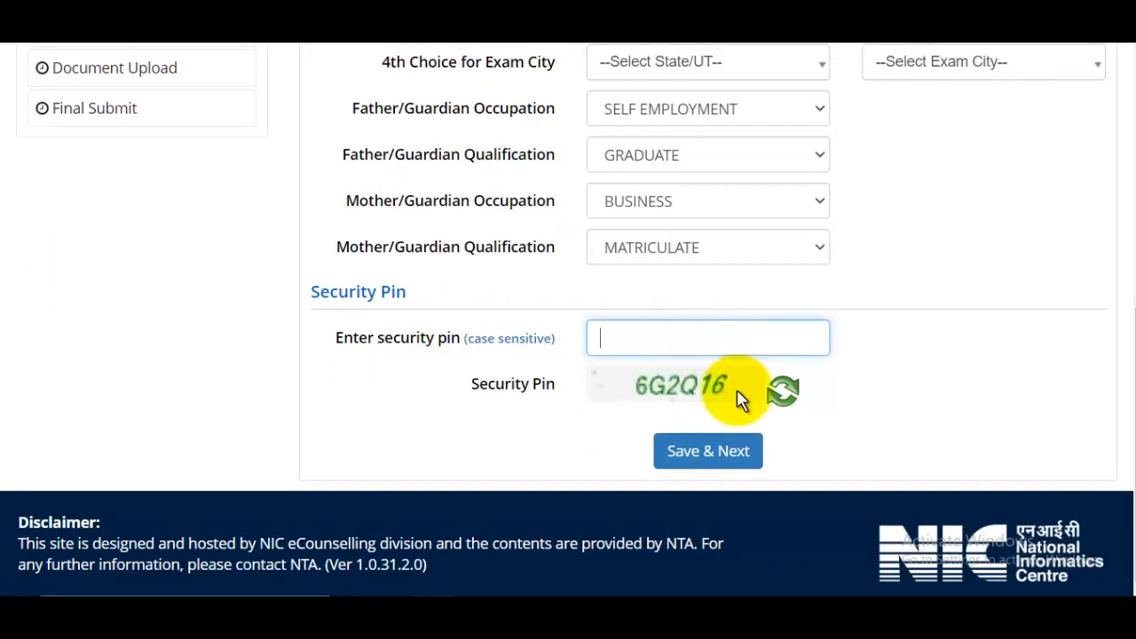
left_click(726, 452)
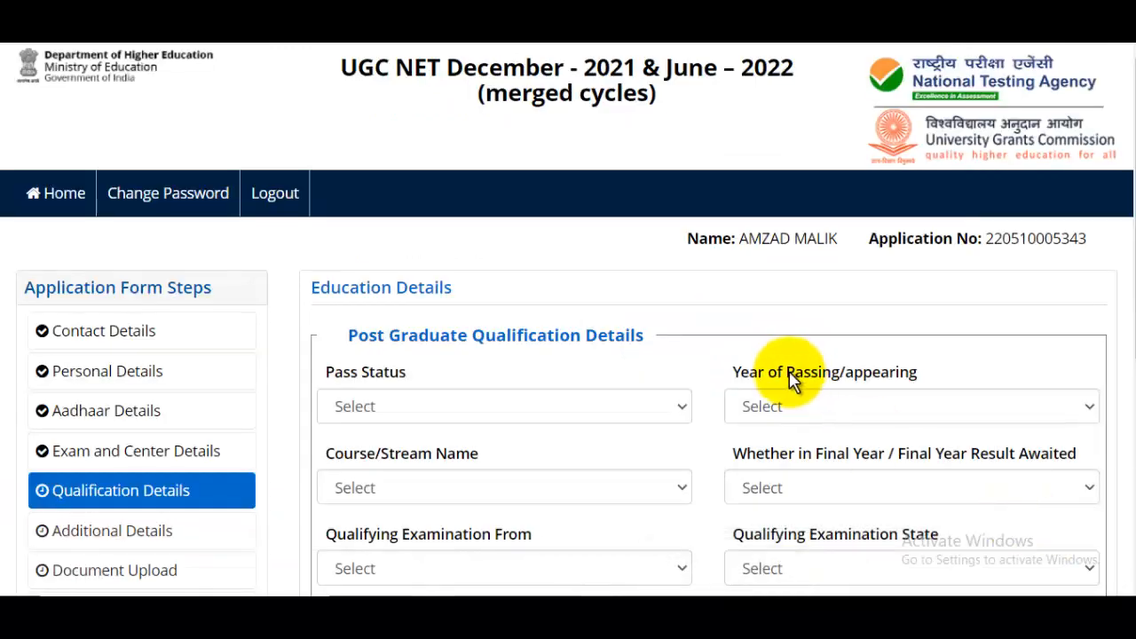
Step: Set the post graduate pass status to Passed and the year of passing to 2017
scroll(746, 355, "down", 2)
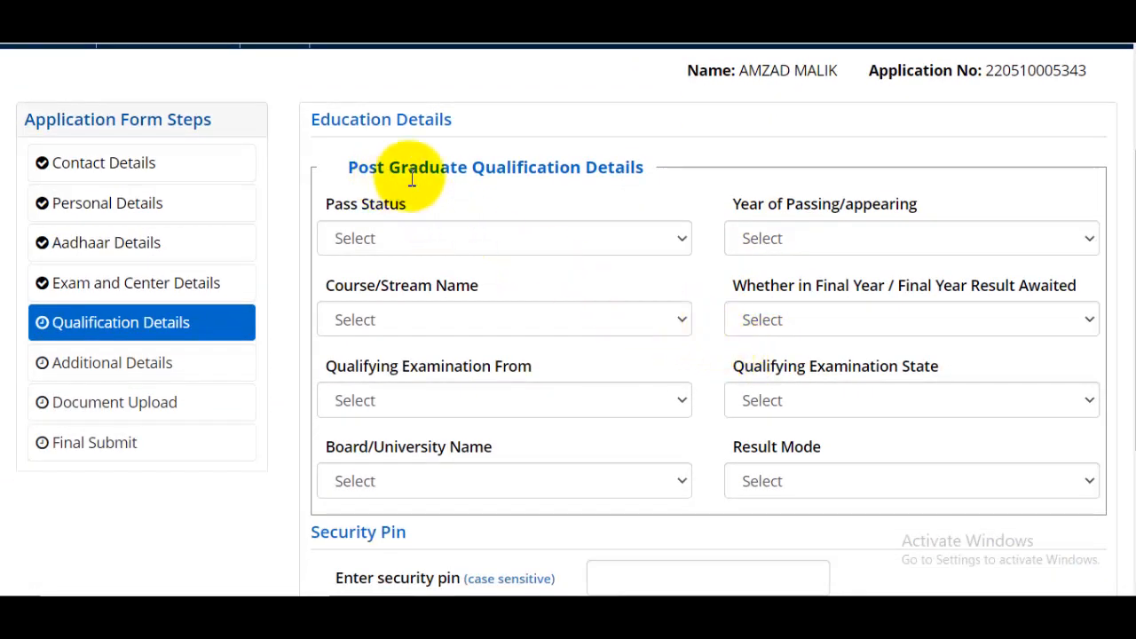
left_click(420, 247)
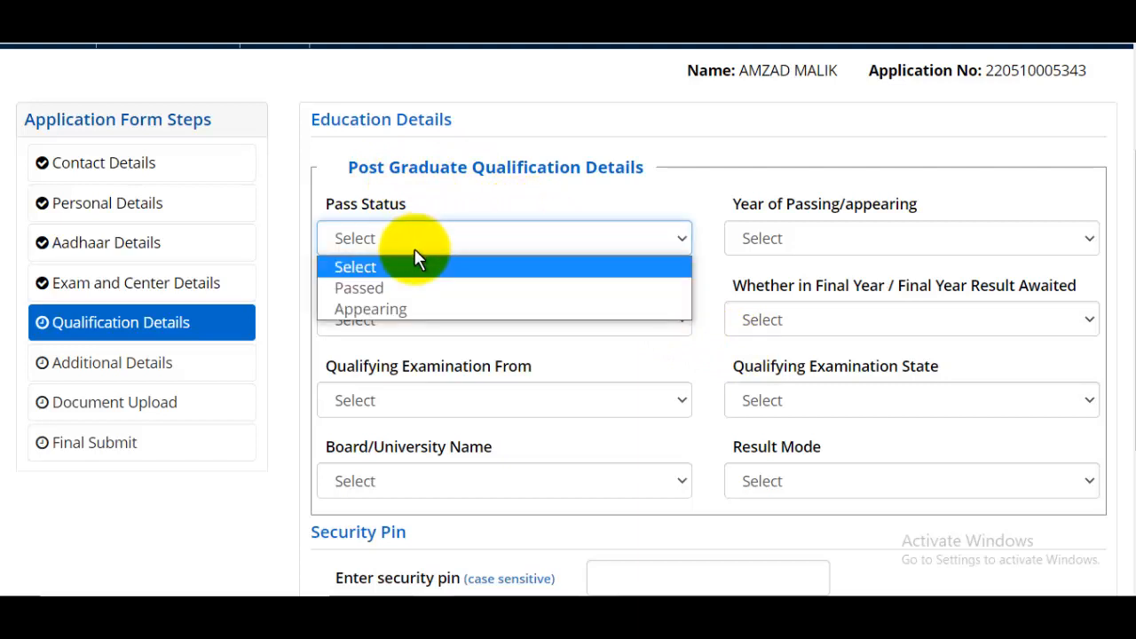
left_click(365, 288)
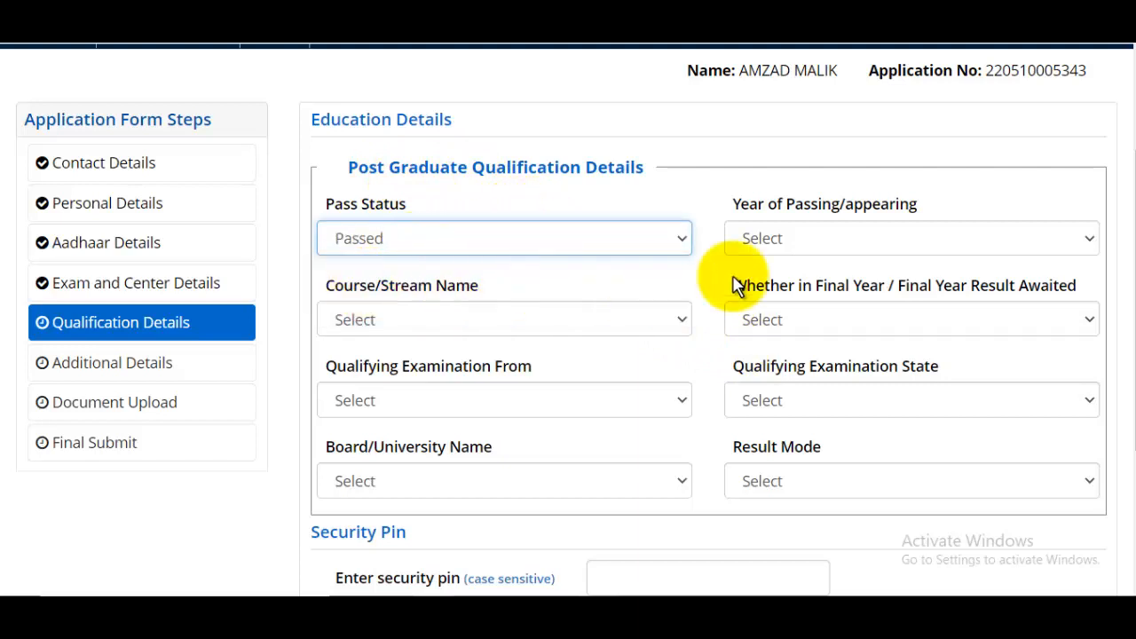
left_click(862, 241)
left_click(799, 330)
left_click(775, 246)
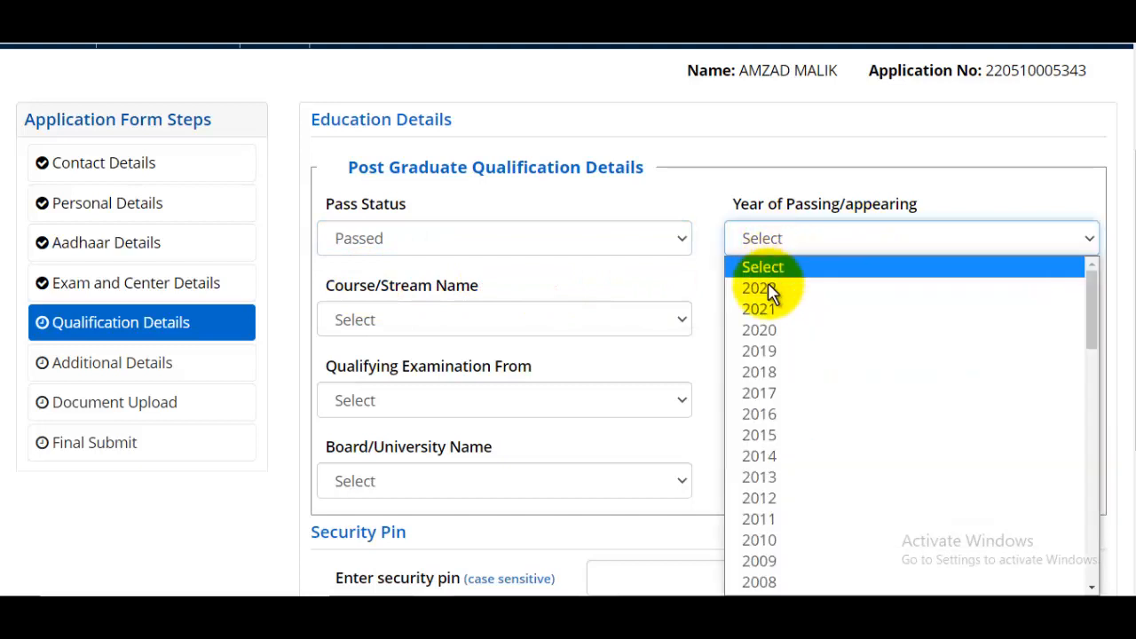
left_click(780, 393)
Step: Choose Master of Arts (MA) as the post graduate course/stream name
left_click(465, 324)
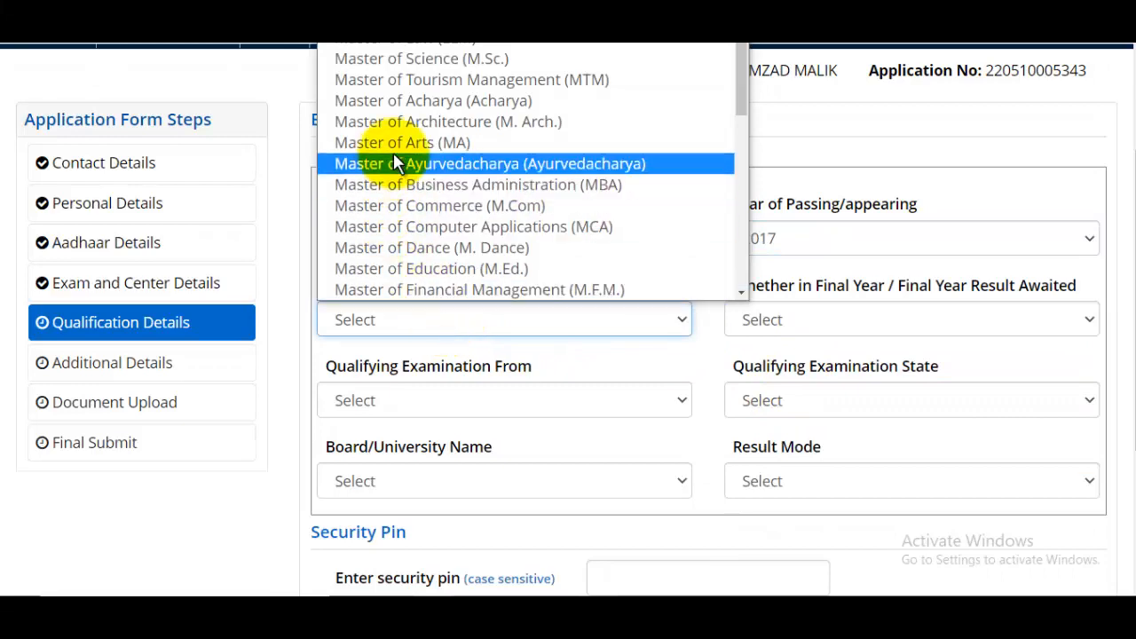
scroll(520, 228, "down", 5)
scroll(494, 245, "up", 5)
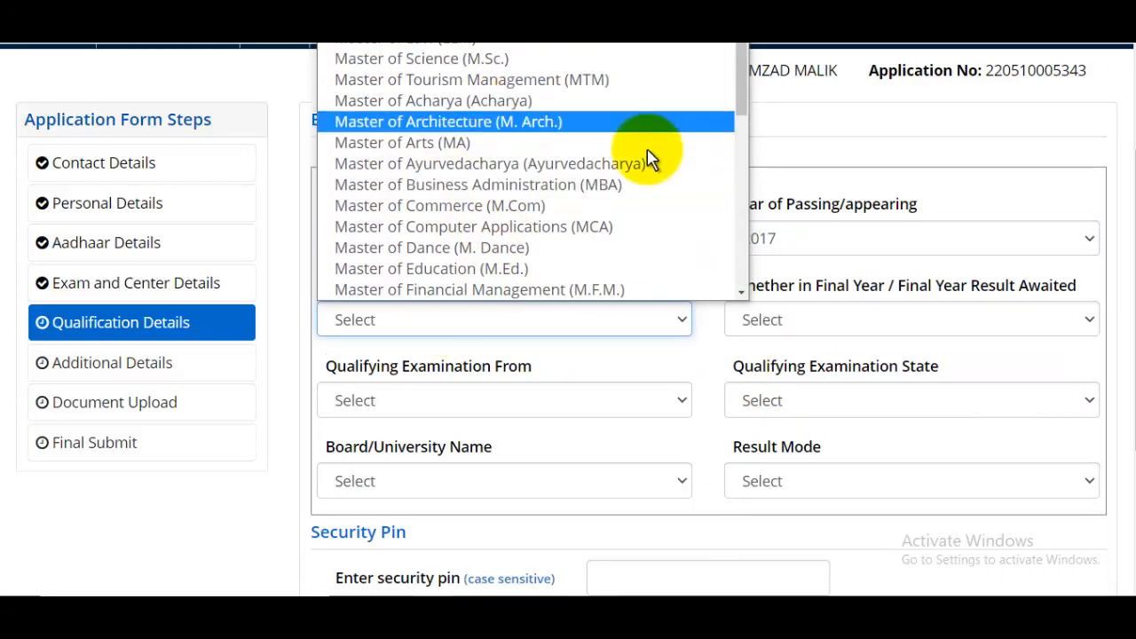
scroll(518, 162, "down", 5)
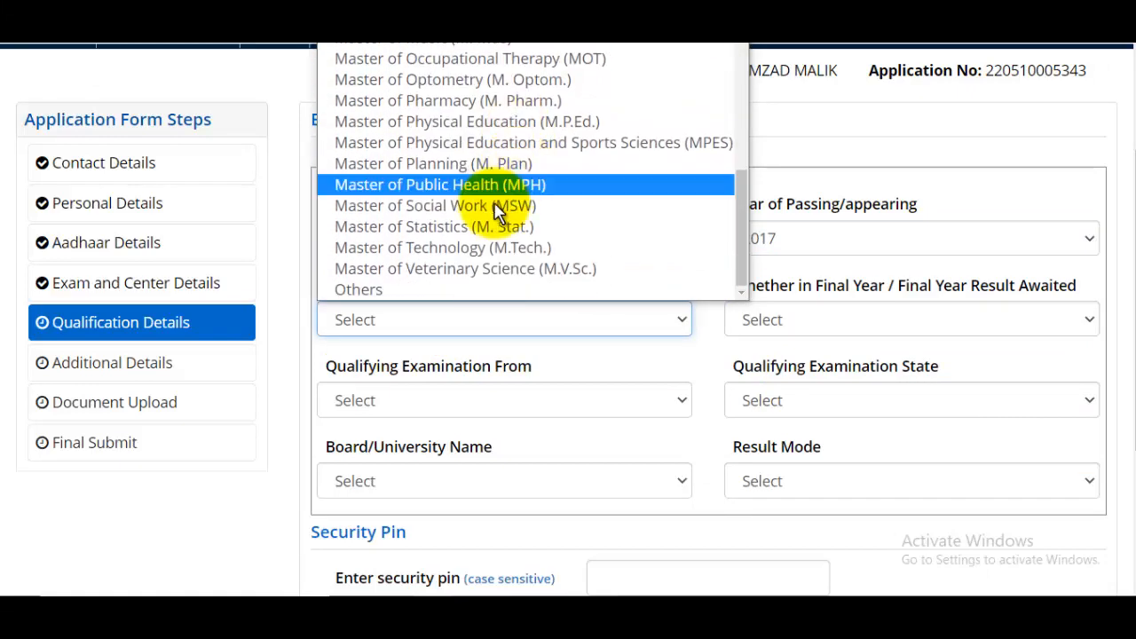
scroll(497, 177, "up", 5)
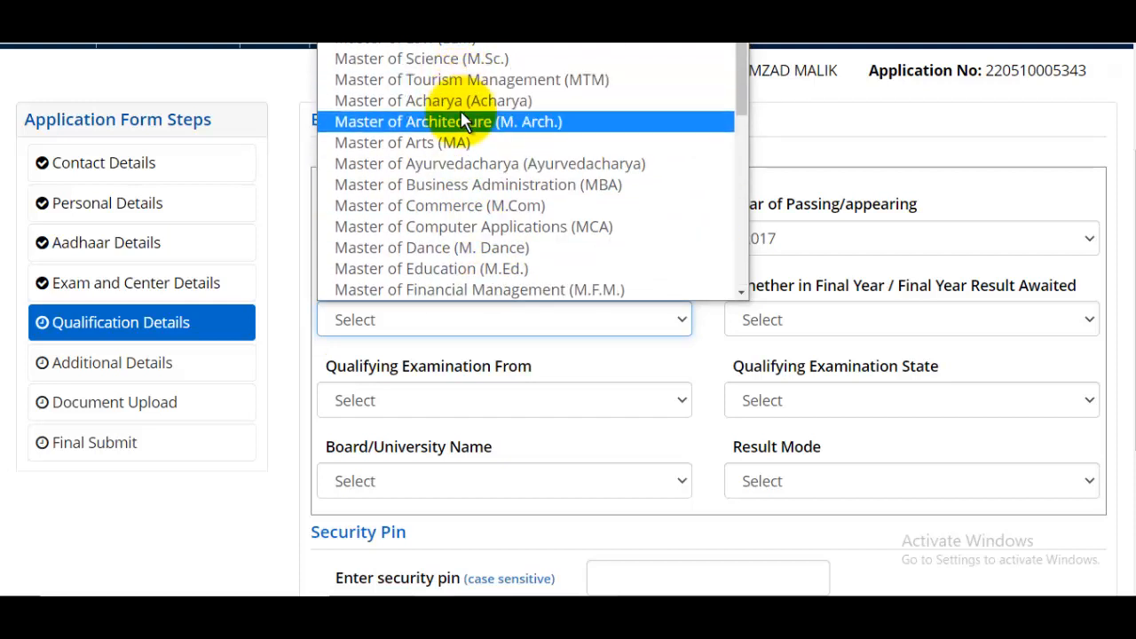
left_click(459, 140)
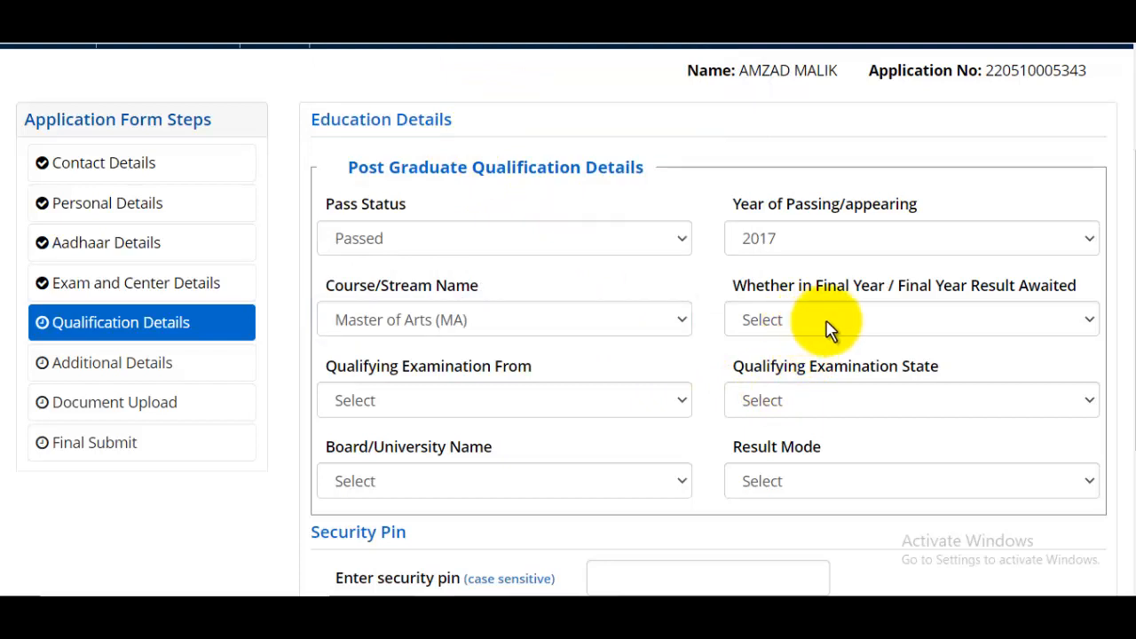
Step: Set the final year result awaited field to Not Applicable and the qualifying examination country to India
left_click(873, 328)
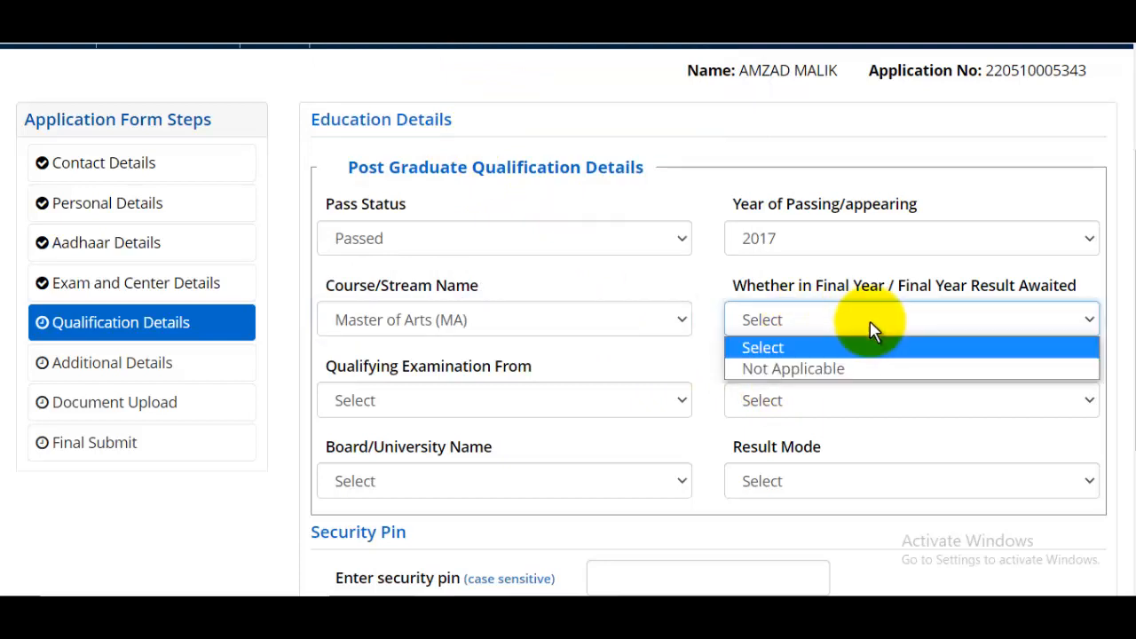
left_click(784, 365)
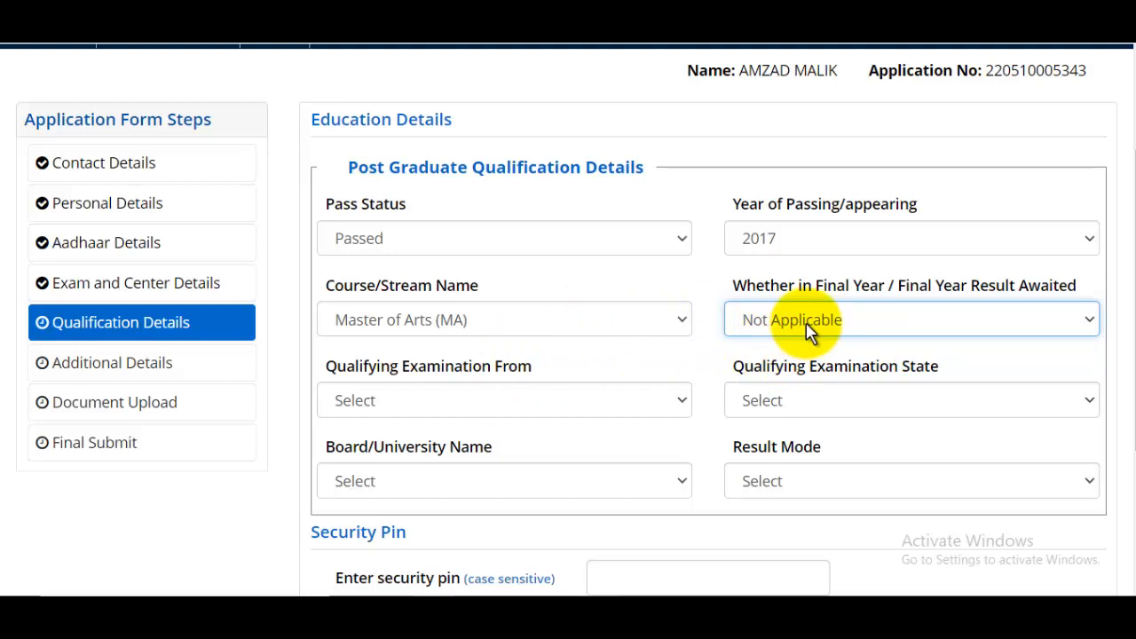
left_click(456, 404)
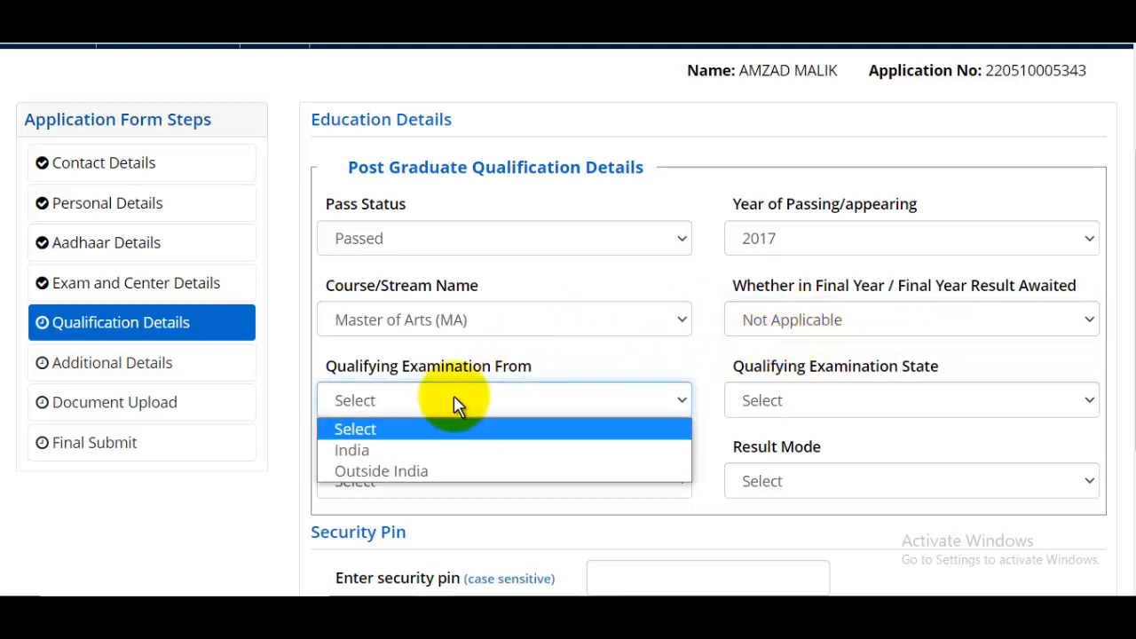
left_click(375, 452)
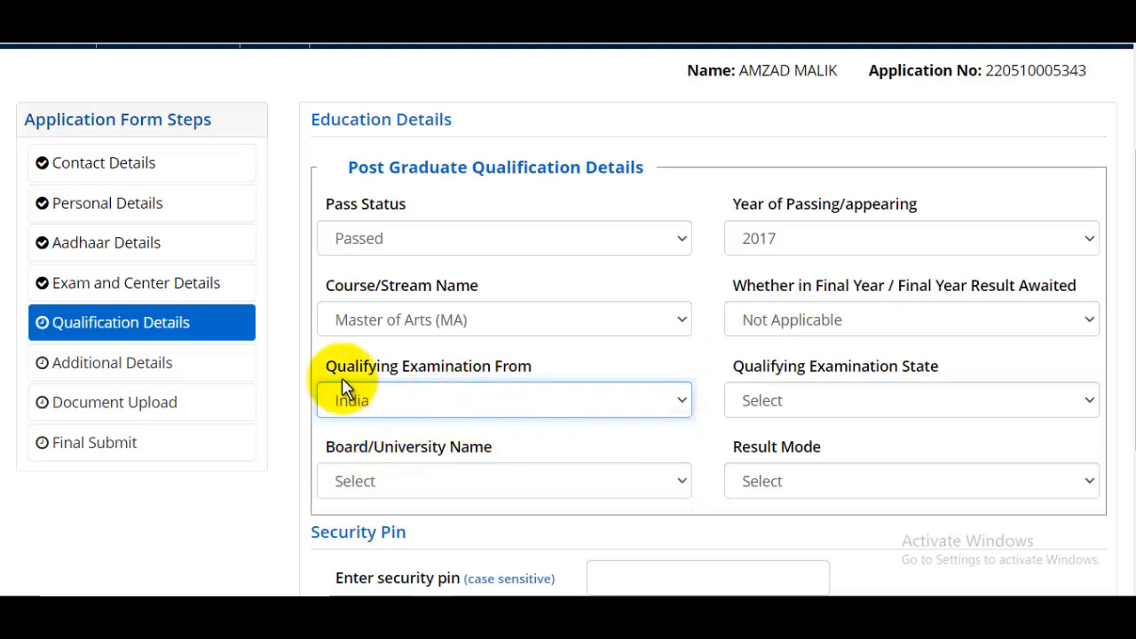
Step: Set the qualifying examination state to UTTAR PRADESH
left_click(850, 415)
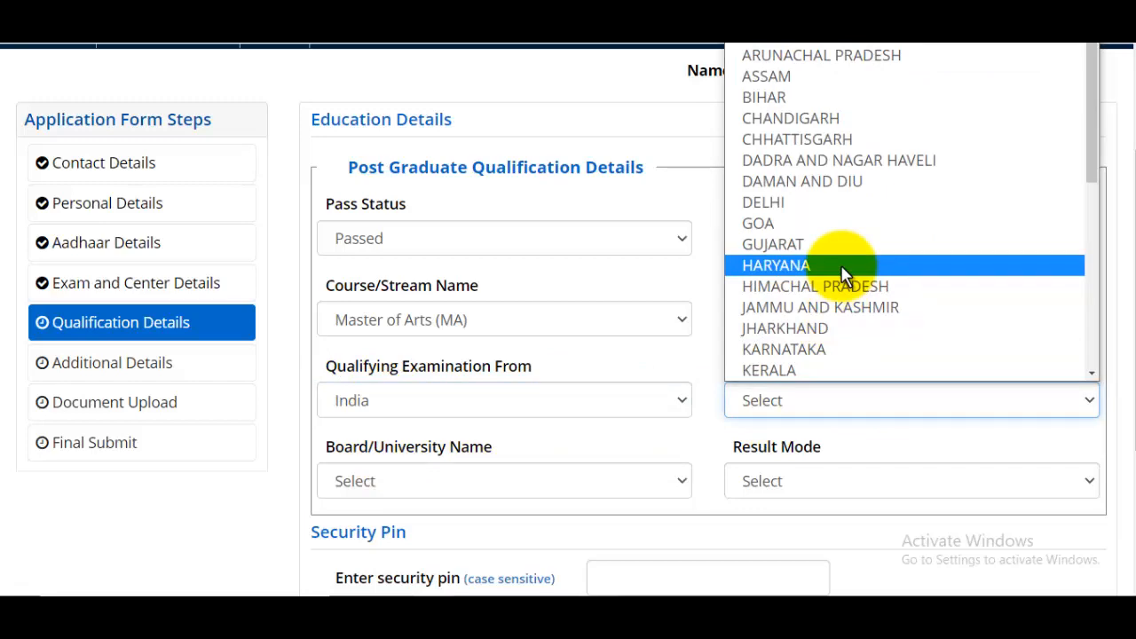
key("u")
left_click(811, 387)
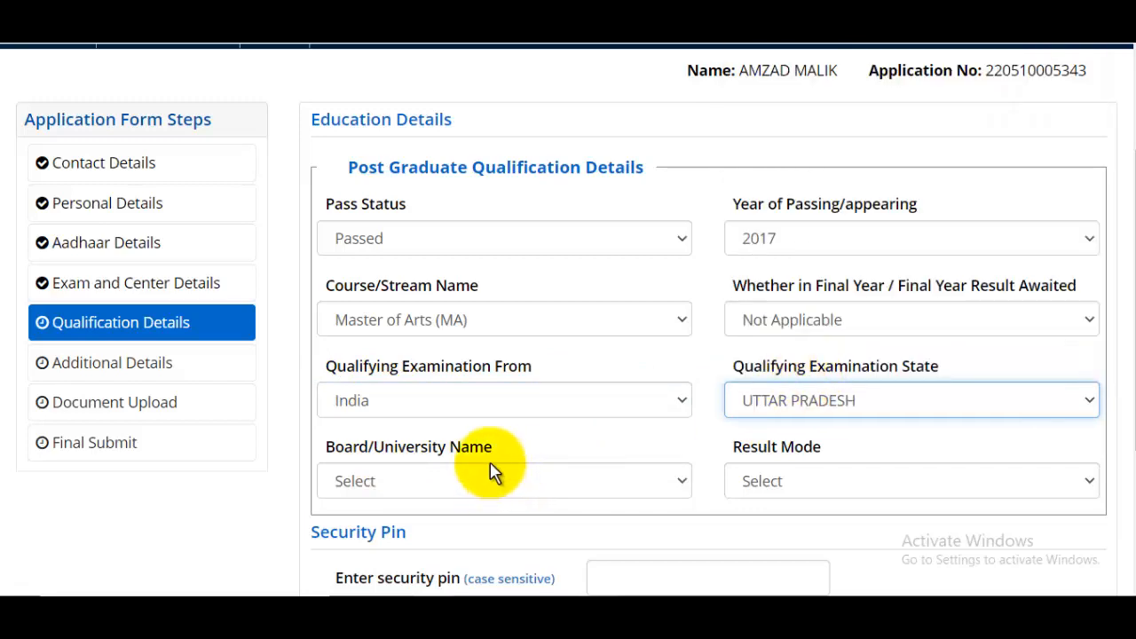
scroll(492, 470, "down", 1)
scroll(510, 426, "up", 1)
left_click(459, 404)
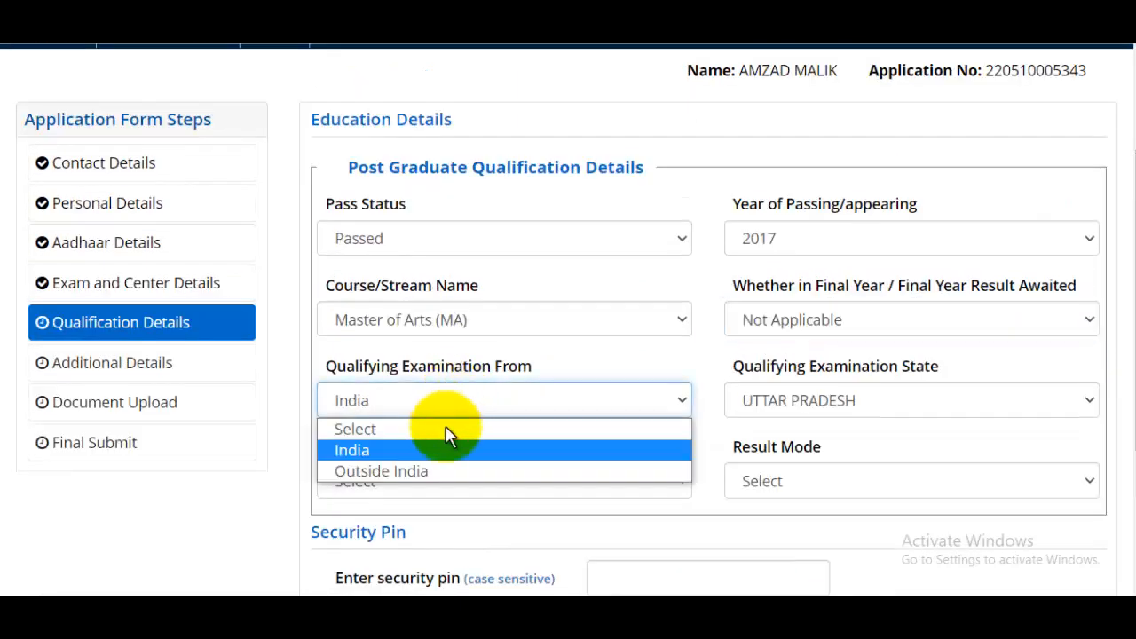
left_click(861, 479)
Step: Choose Indira Gandhi Krishi Vishwavidyalaya as the board/university of the post graduate qualification
left_click(500, 492)
left_click(497, 481)
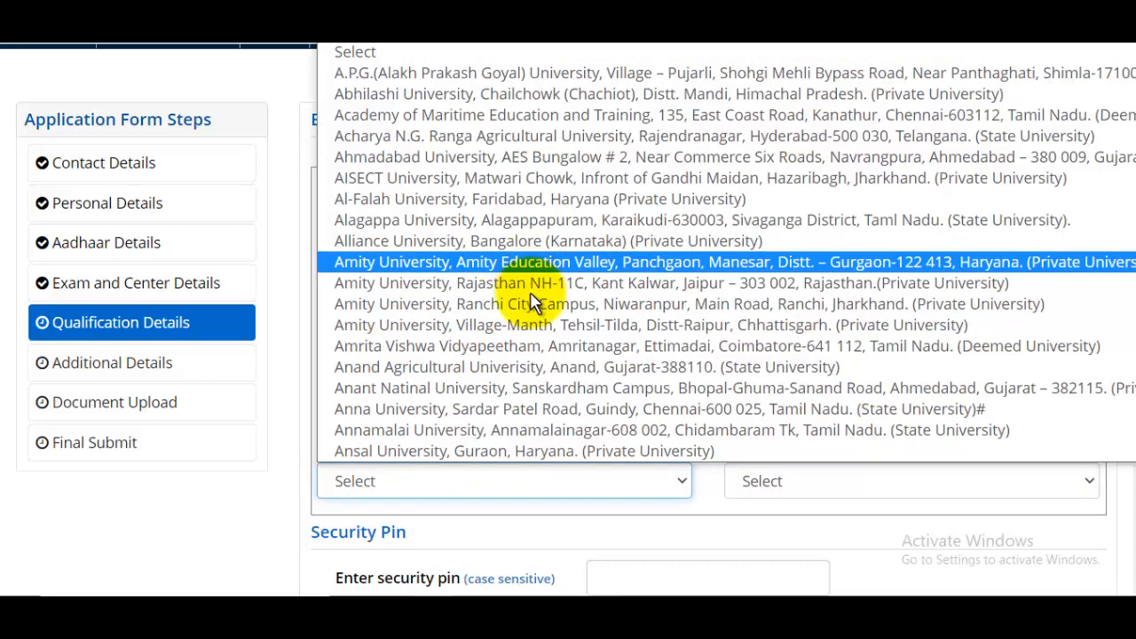
scroll(533, 302, "down", 20)
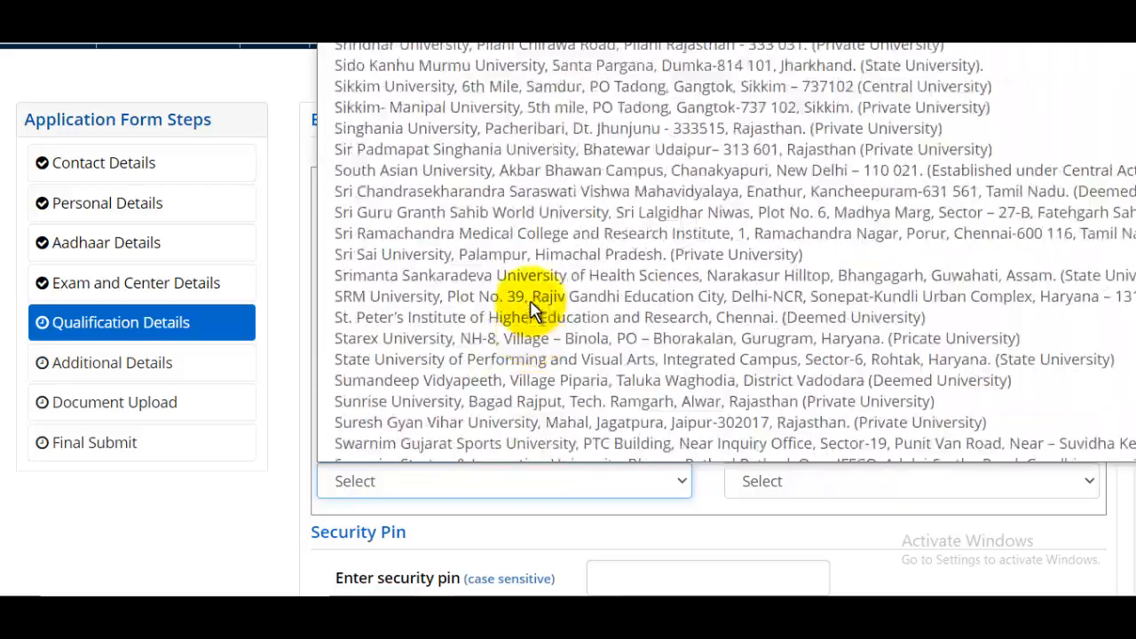
scroll(529, 310, "up", 20)
left_click(414, 256)
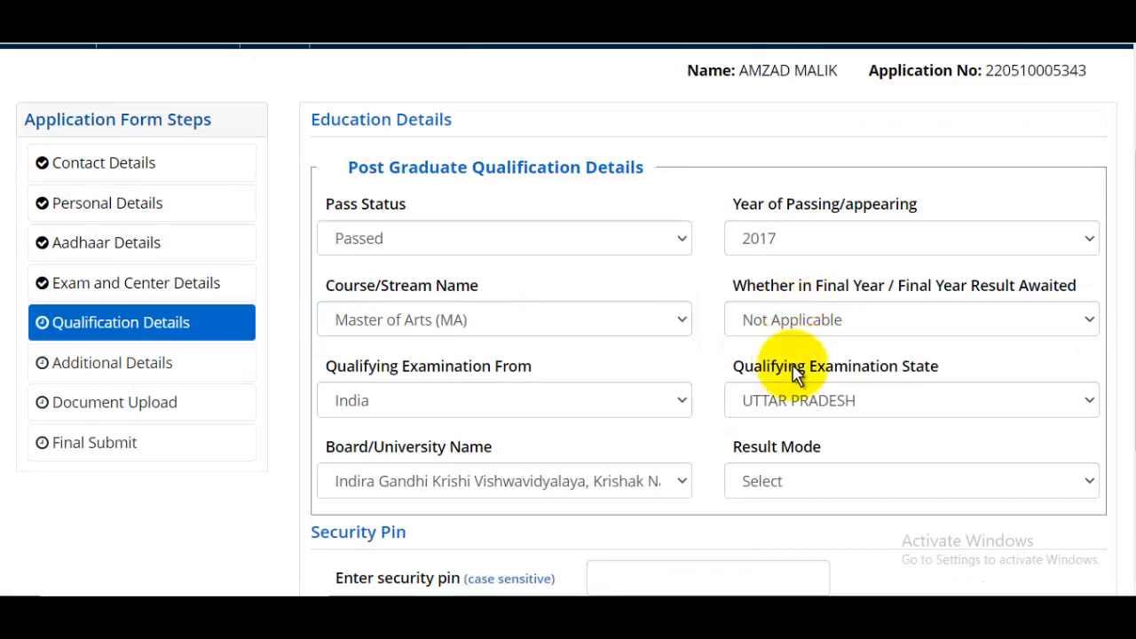
Step: Set the post graduate result mode to Percentage
scroll(796, 373, "down", 2)
left_click(784, 314)
left_click(779, 362)
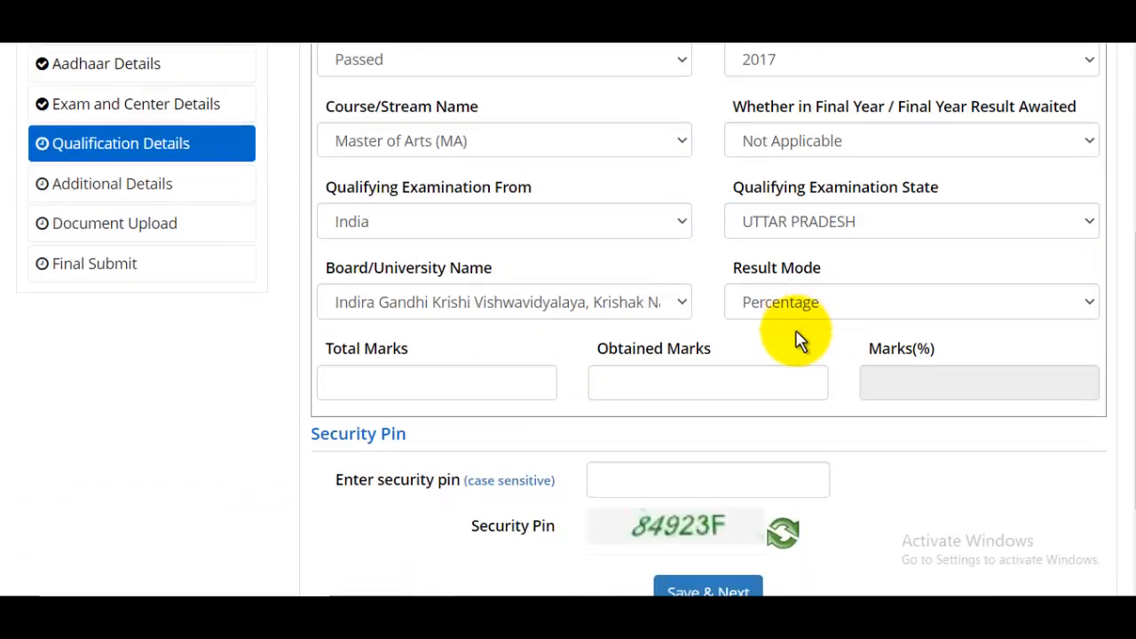
Step: Enter 700 total marks and 687 obtained marks, and save the qualification details with the displayed security pin
scroll(796, 341, "down", 2)
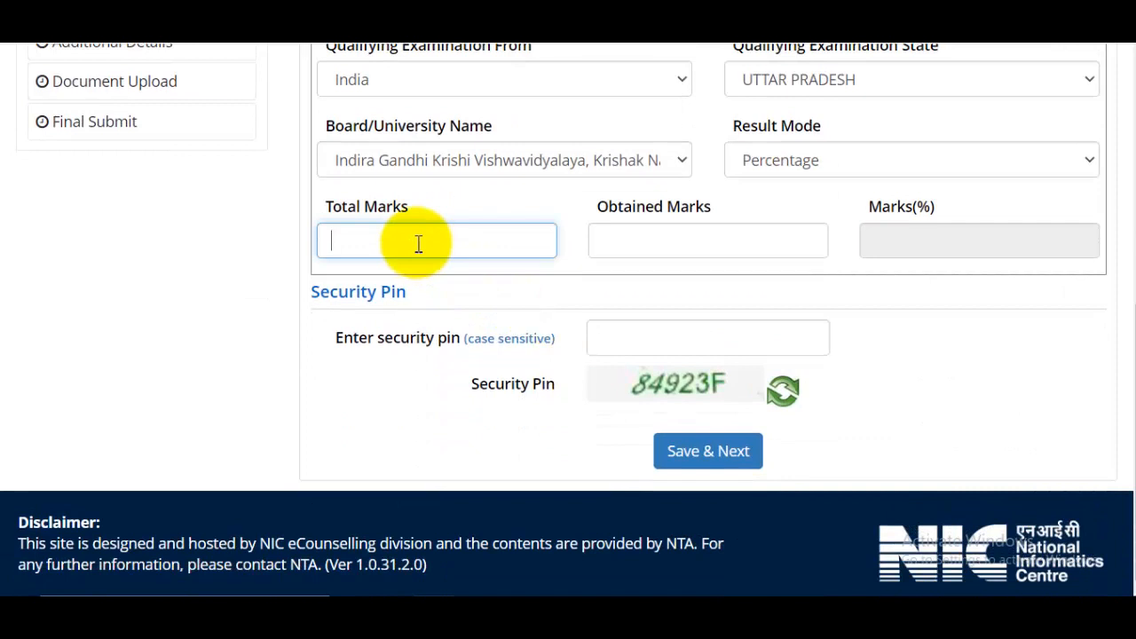
left_click(654, 258)
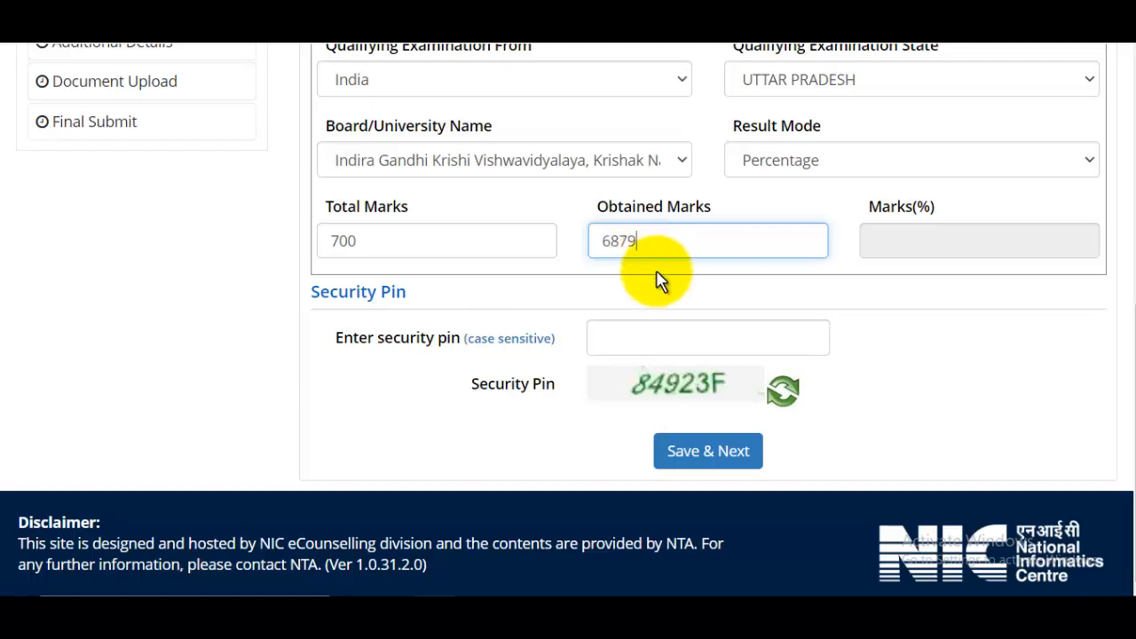
key("BackSpace")
left_click(950, 253)
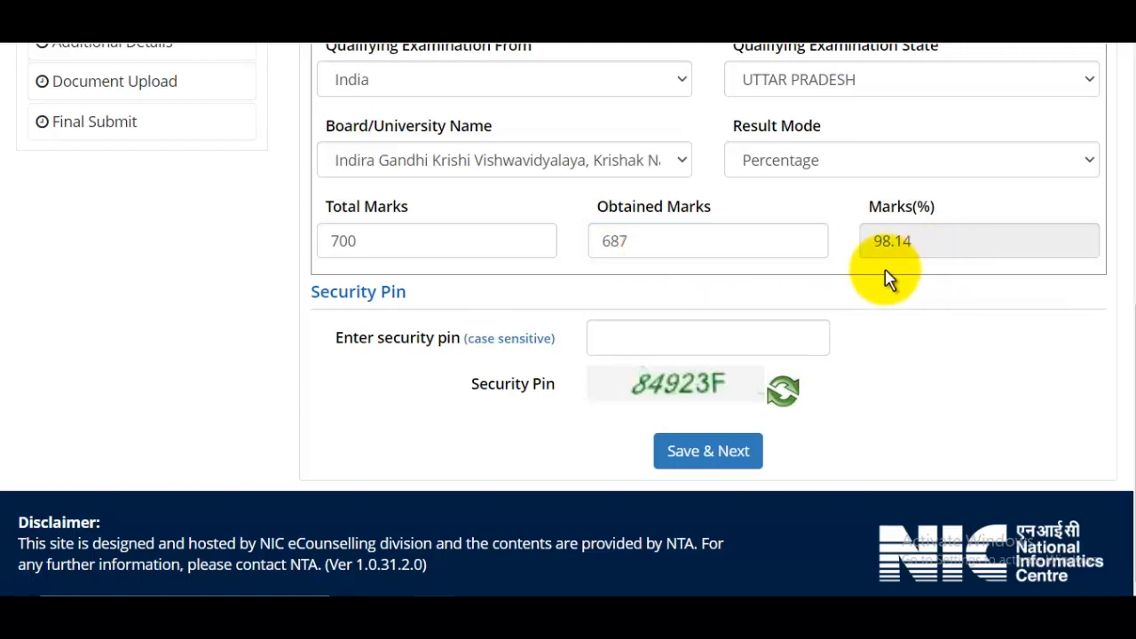
left_click(624, 334)
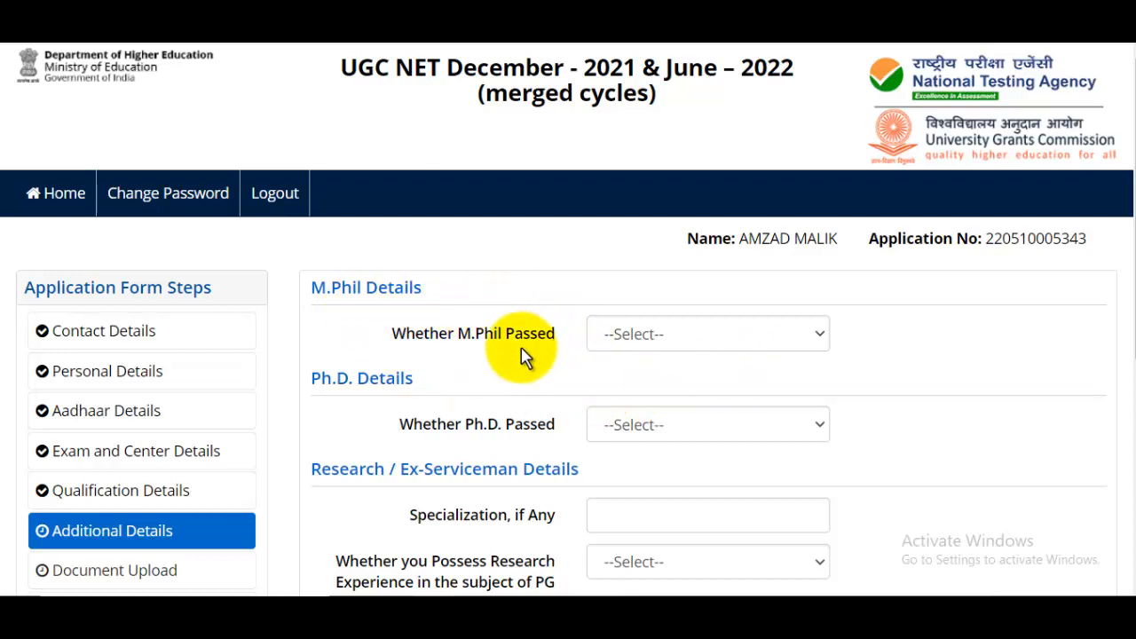
Step: Answer No to both the M.Phil passed and Ph.D. passed questions
left_click(654, 337)
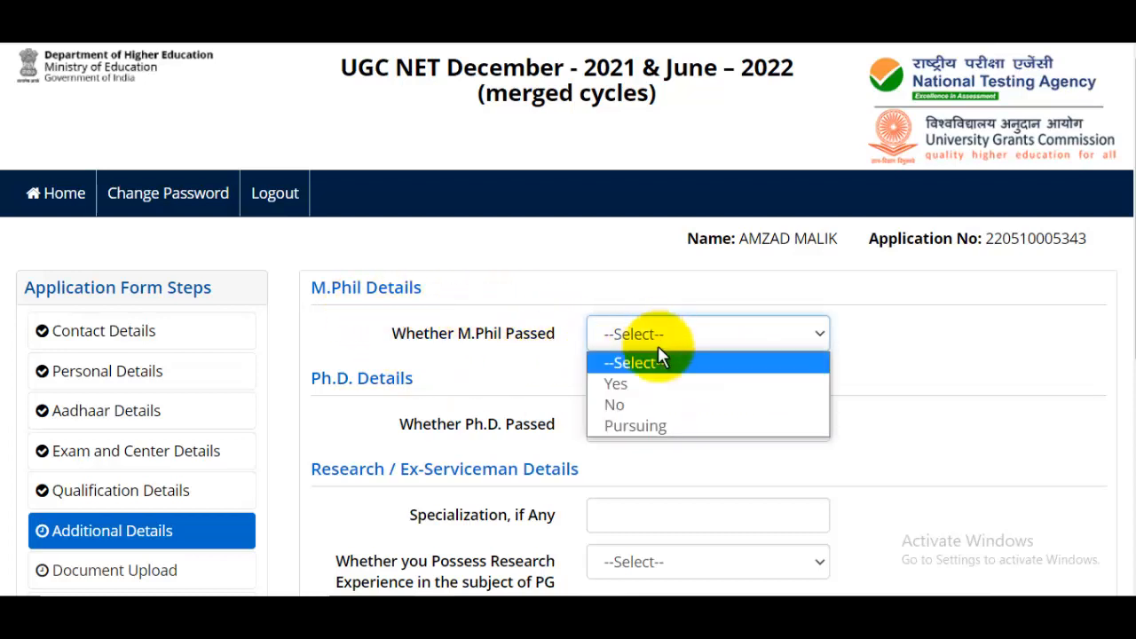
left_click(616, 407)
scroll(679, 381, "down", 1)
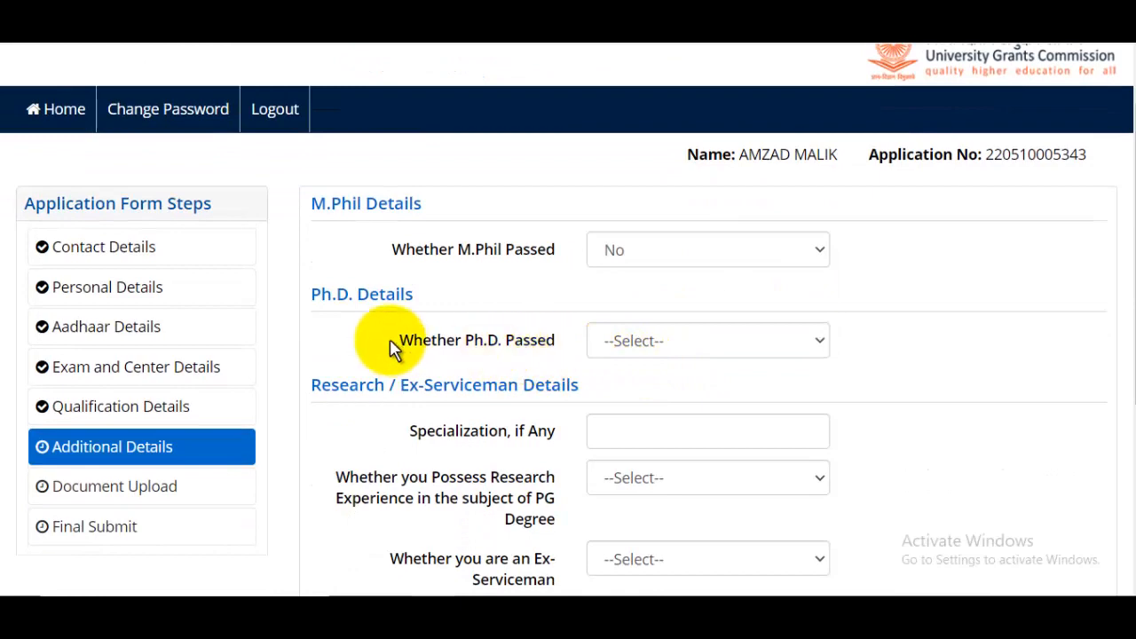
left_click(656, 343)
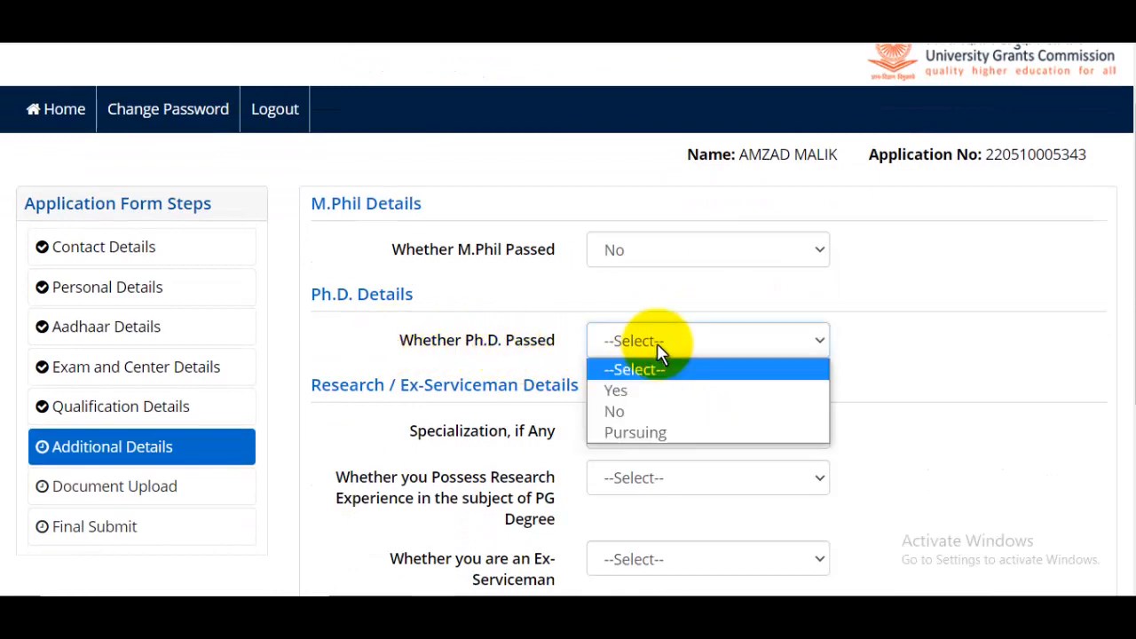
left_click(630, 415)
Step: Leave the specialization blank and set both research experience in the PG subject and ex-serviceman status to NO
scroll(701, 372, "down", 2)
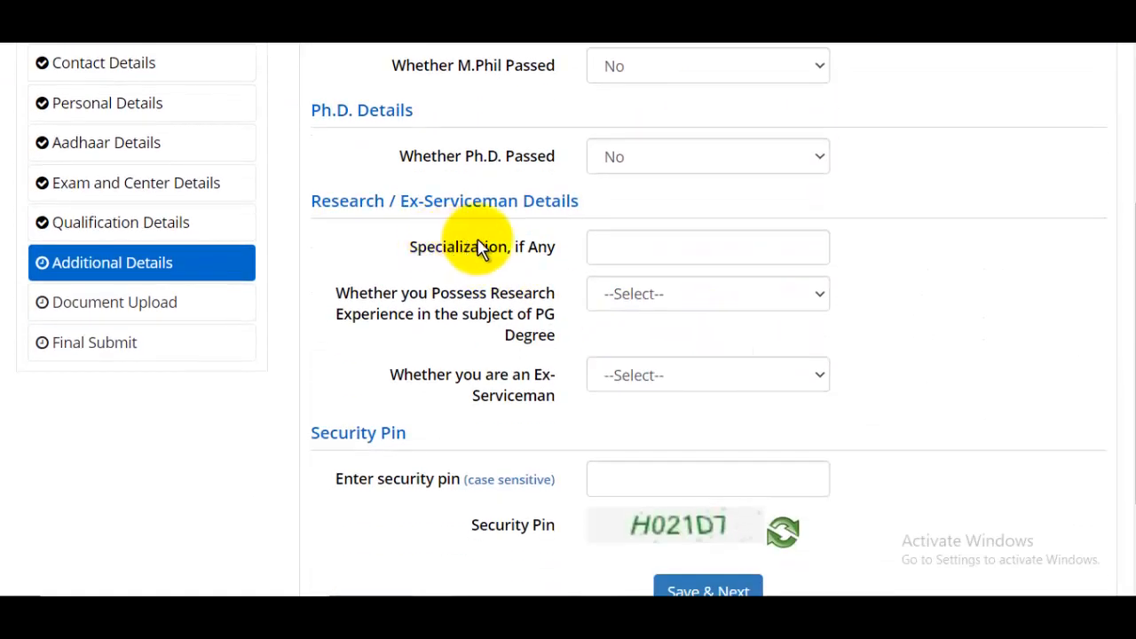
left_click(632, 257)
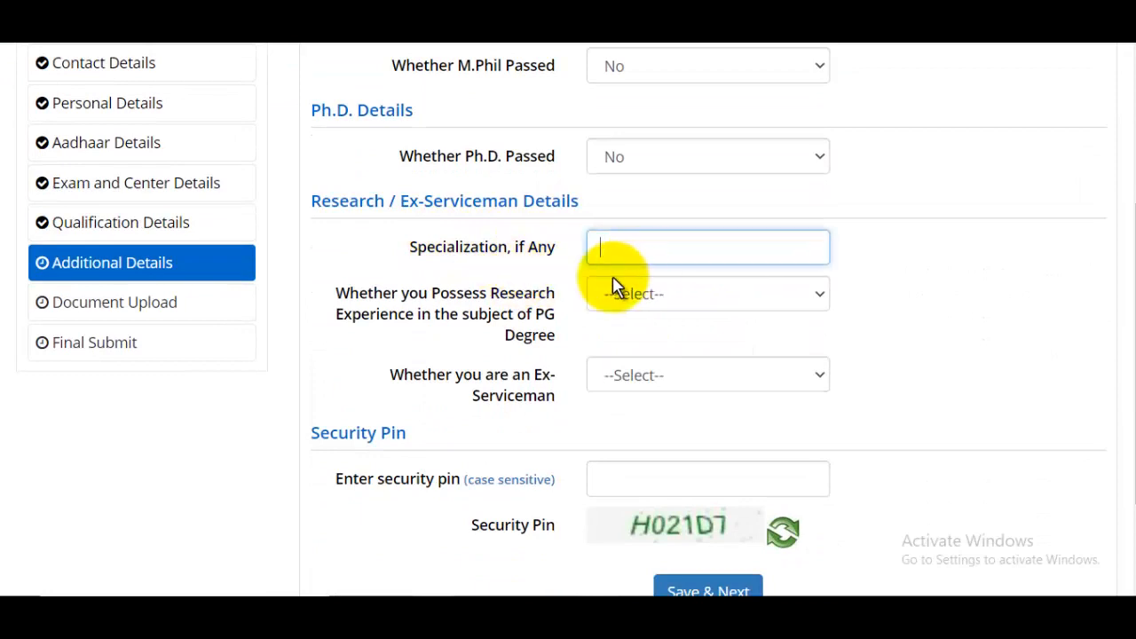
left_click(938, 254)
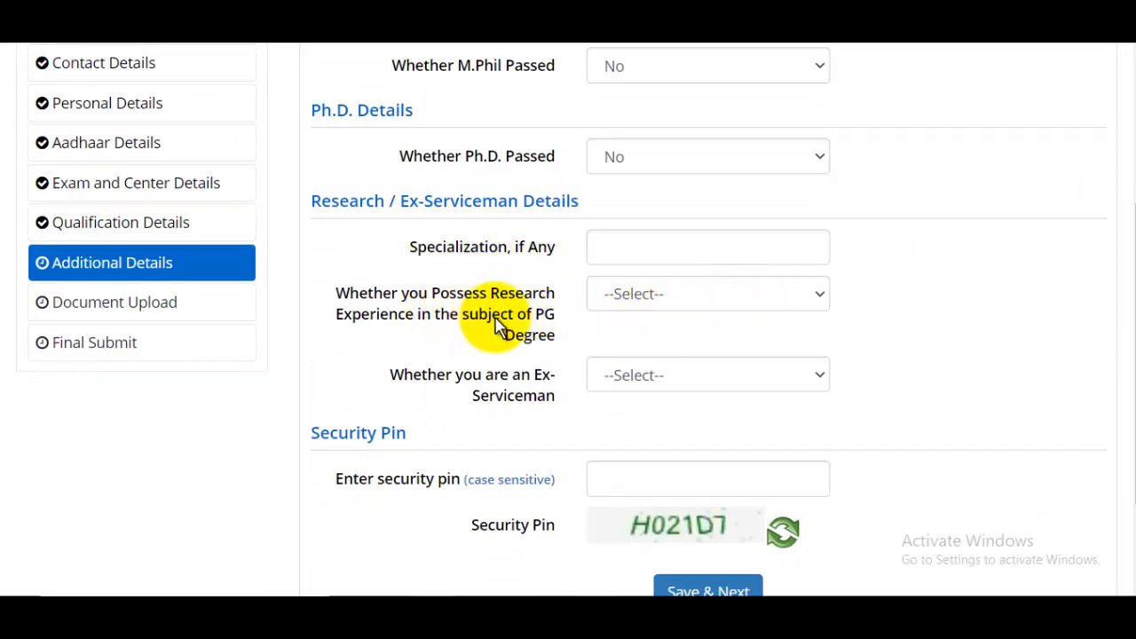
left_click(636, 317)
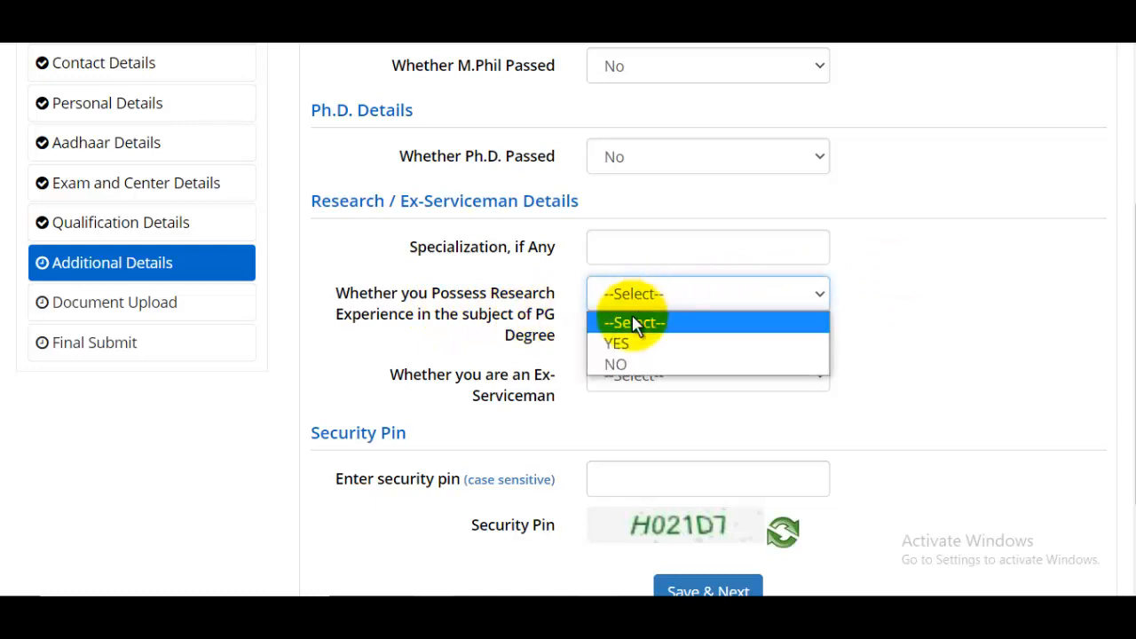
left_click(631, 360)
left_click(652, 380)
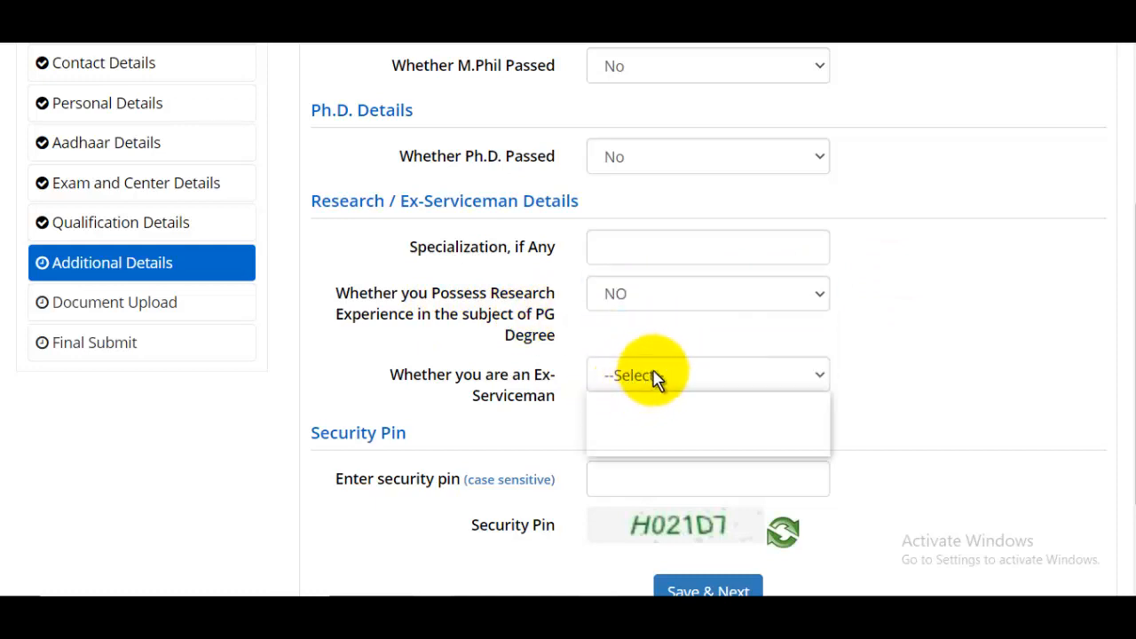
left_click(626, 444)
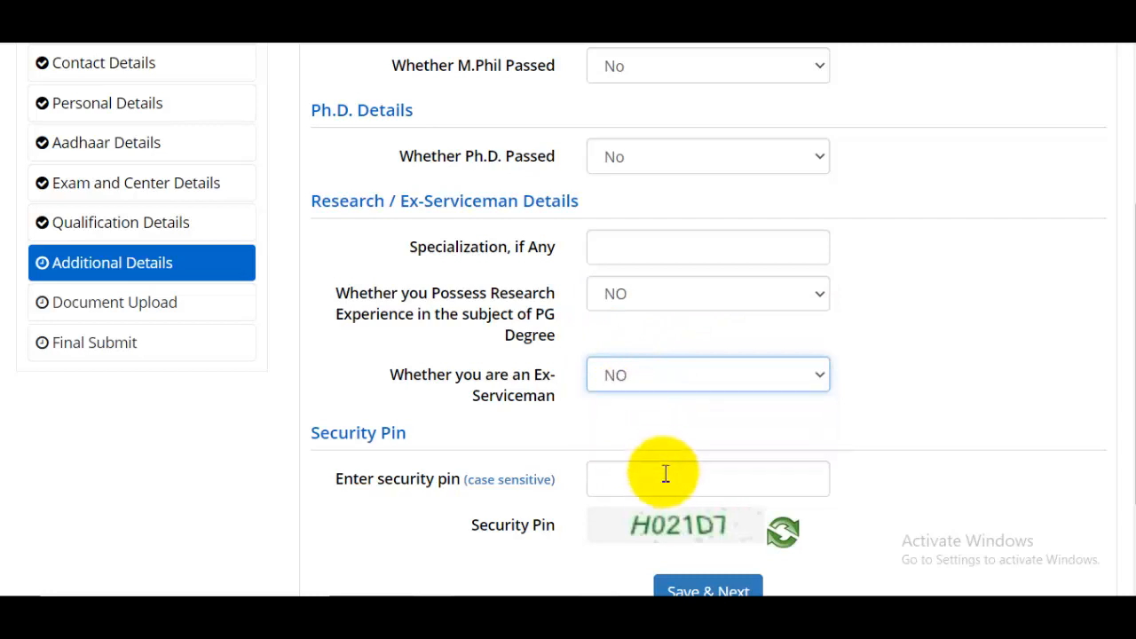
Step: Enter the displayed security pin and submit the additional details section, confirming the submission
left_click(672, 491)
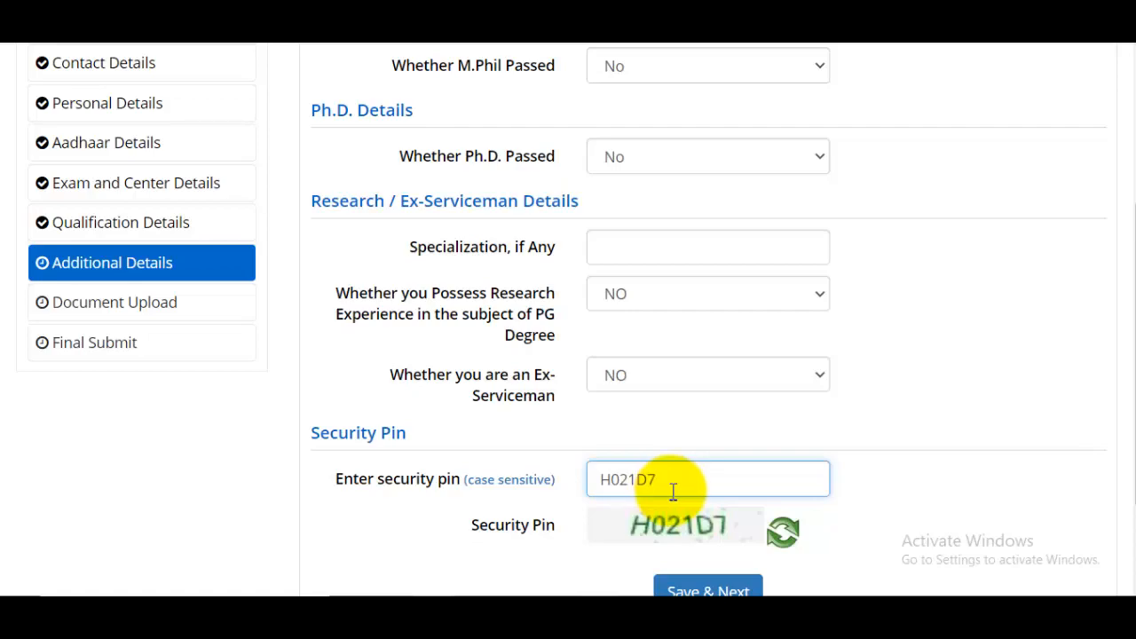
scroll(672, 491, "down", 3)
left_click(667, 454)
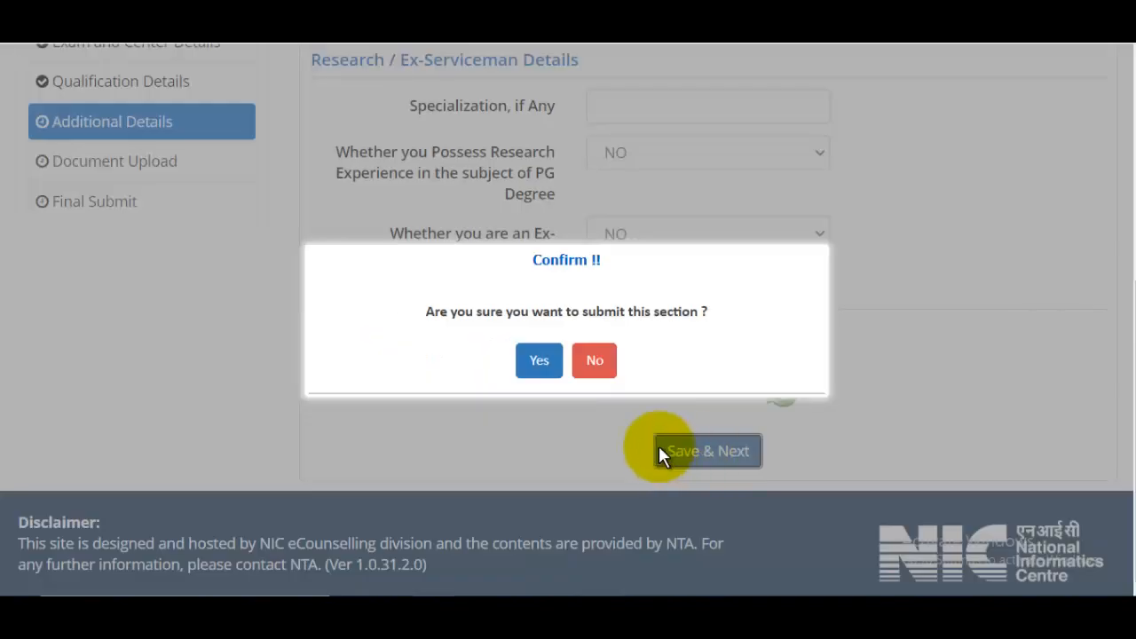
left_click(539, 361)
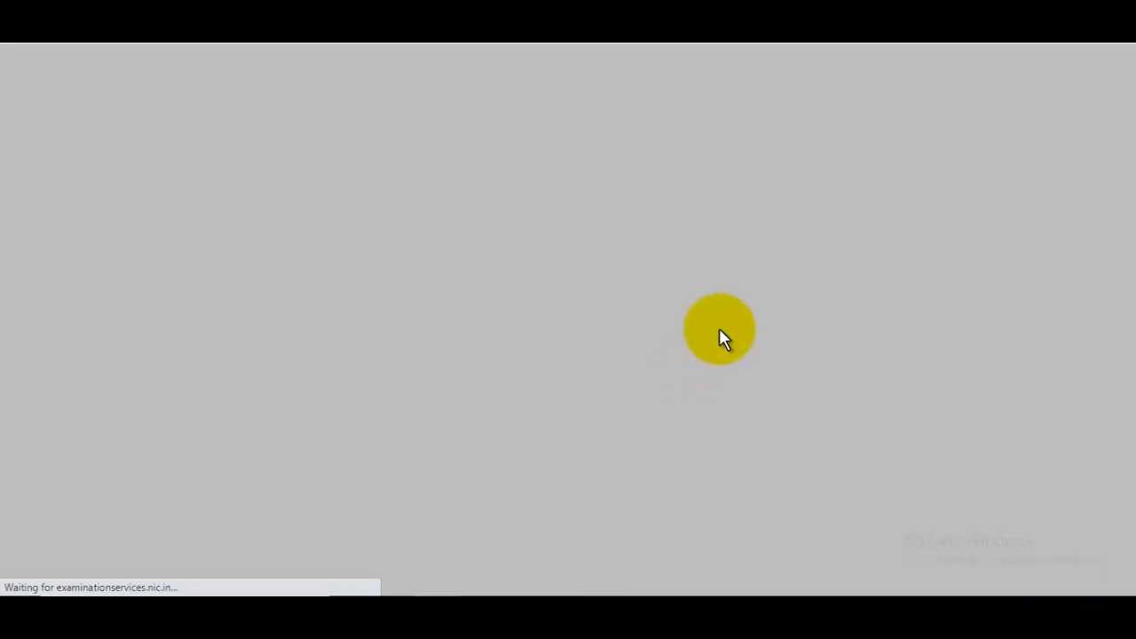
Step: Upload the photograph and signature JPG files and enter the displayed security pin for the document upload section
scroll(717, 332, "down", 2)
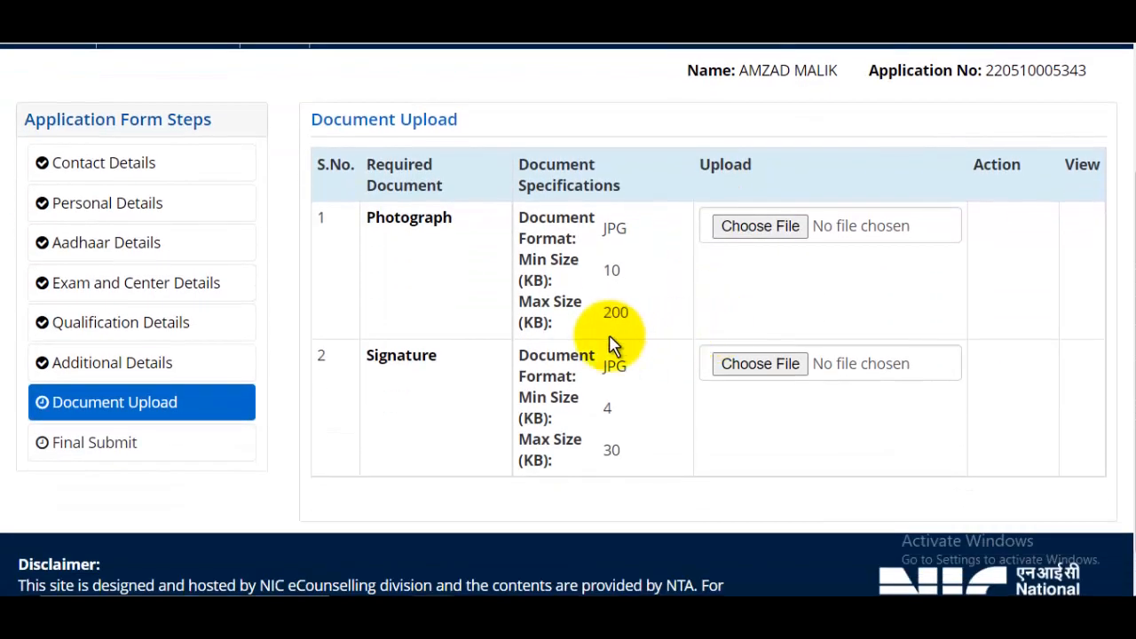
left_click(760, 228)
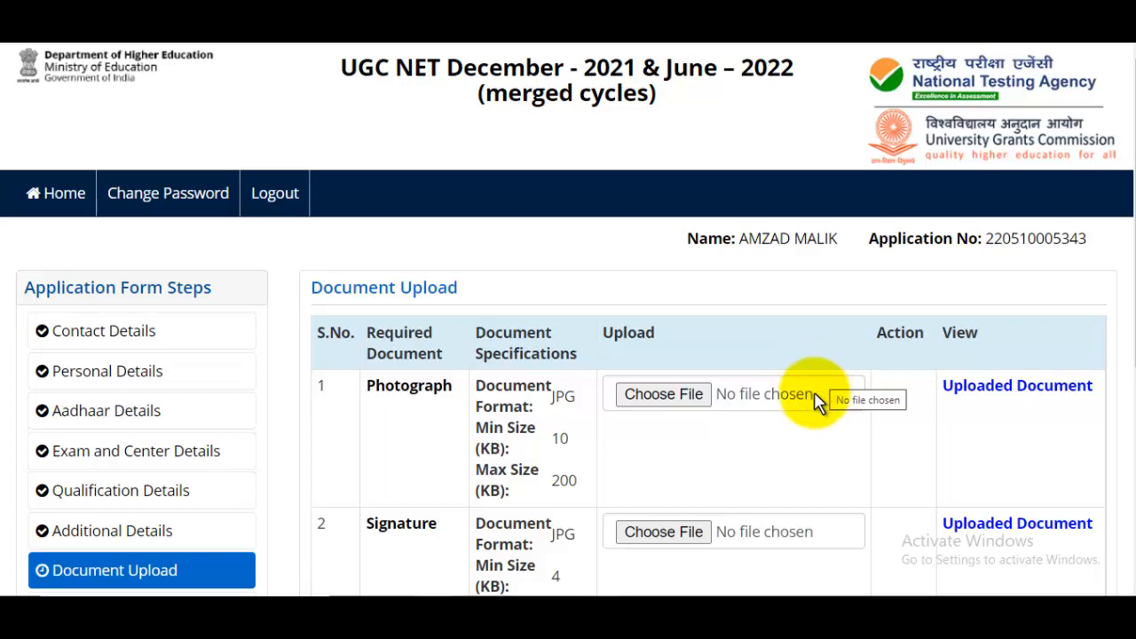
scroll(817, 401, "down", 4)
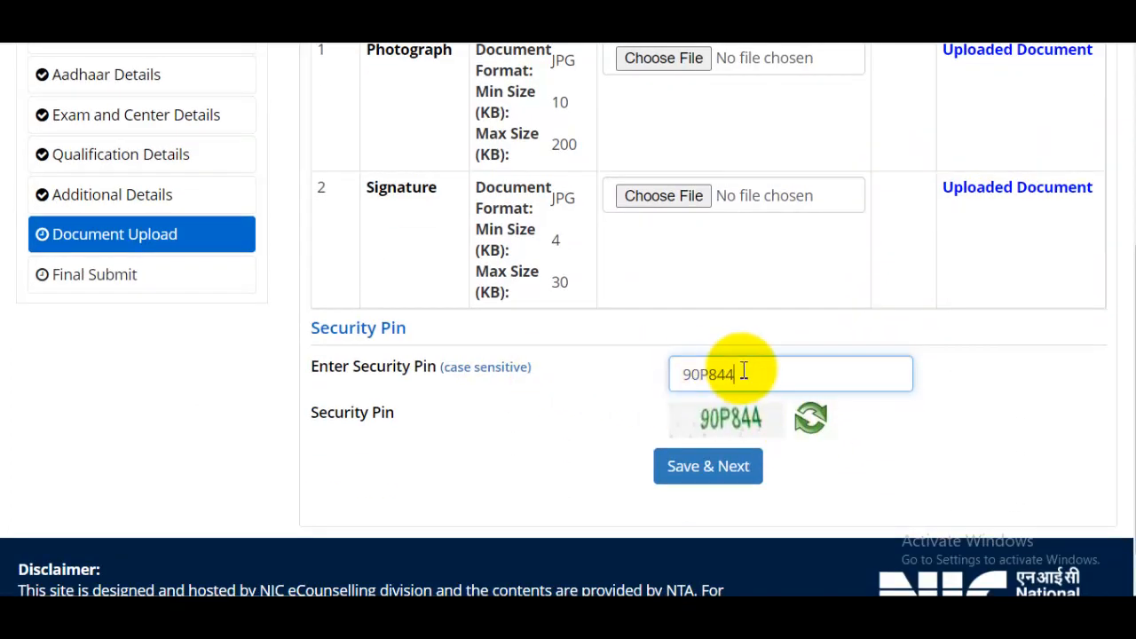
Step: Preview the uploaded photograph to check it, and close the preview
scroll(745, 377, "up", 1)
scroll(745, 377, "up", 3)
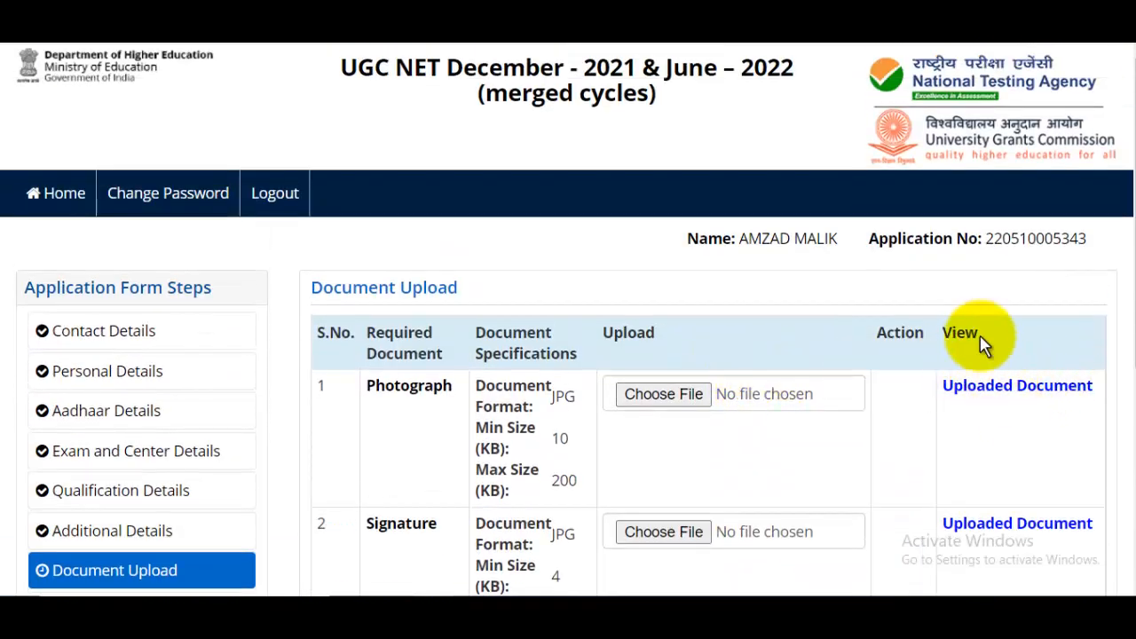
left_click(996, 388)
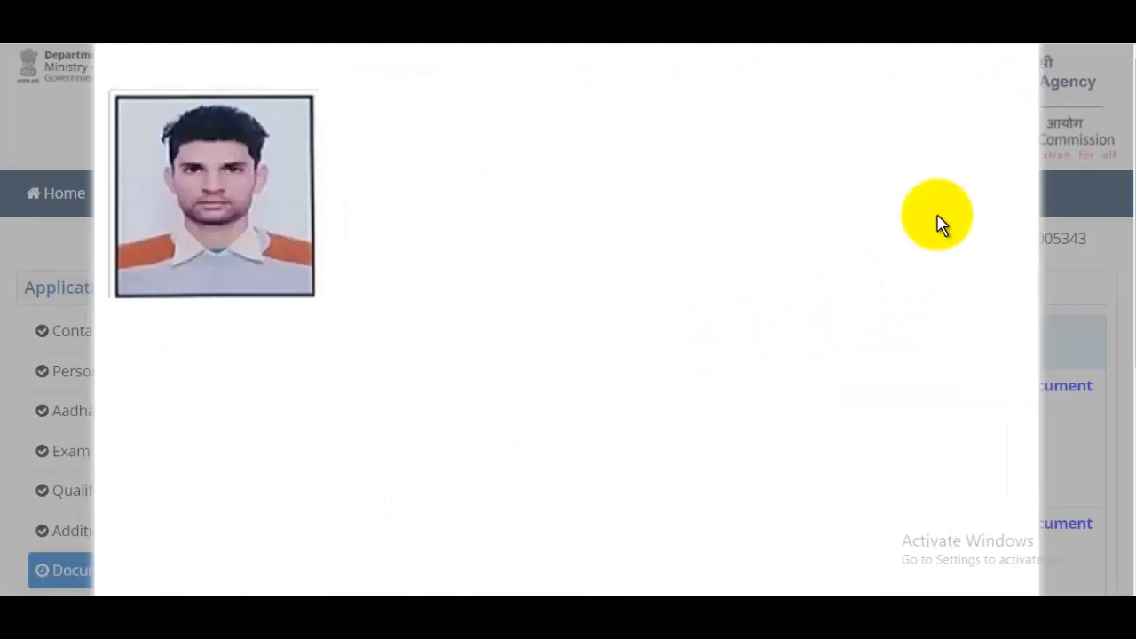
scroll(900, 337, "down", 5)
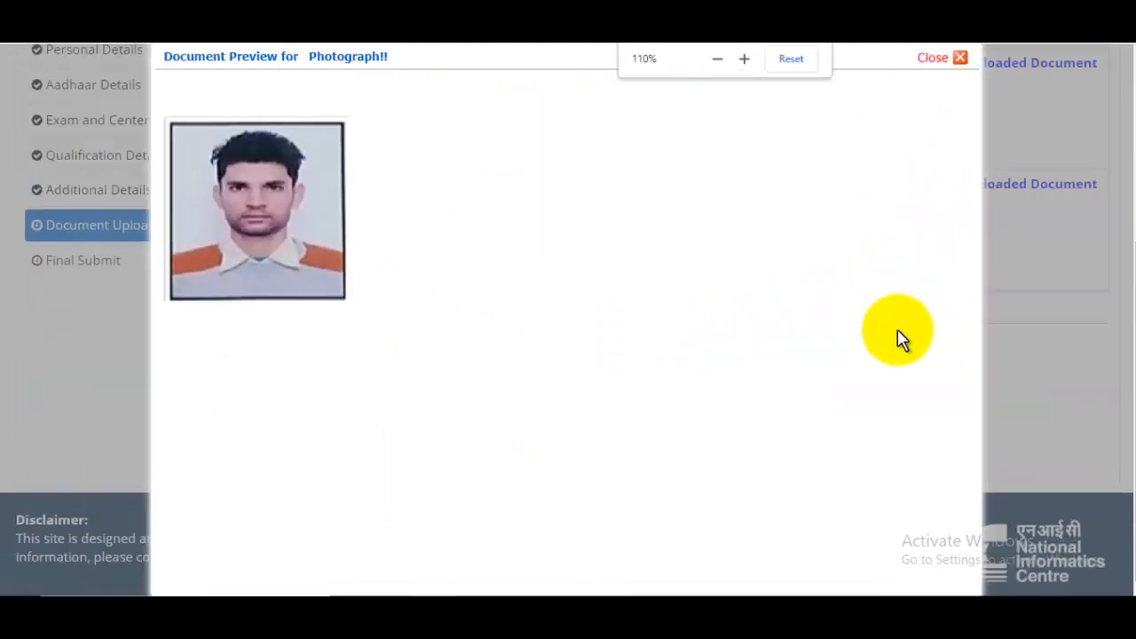
left_click(959, 56)
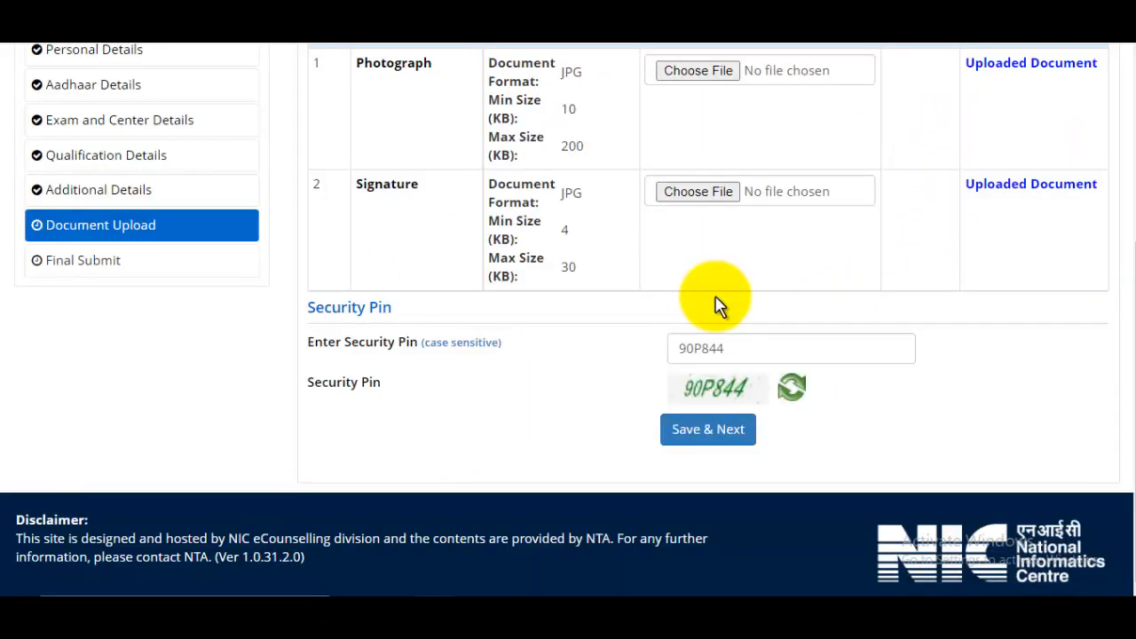
key("ctrl+plus")
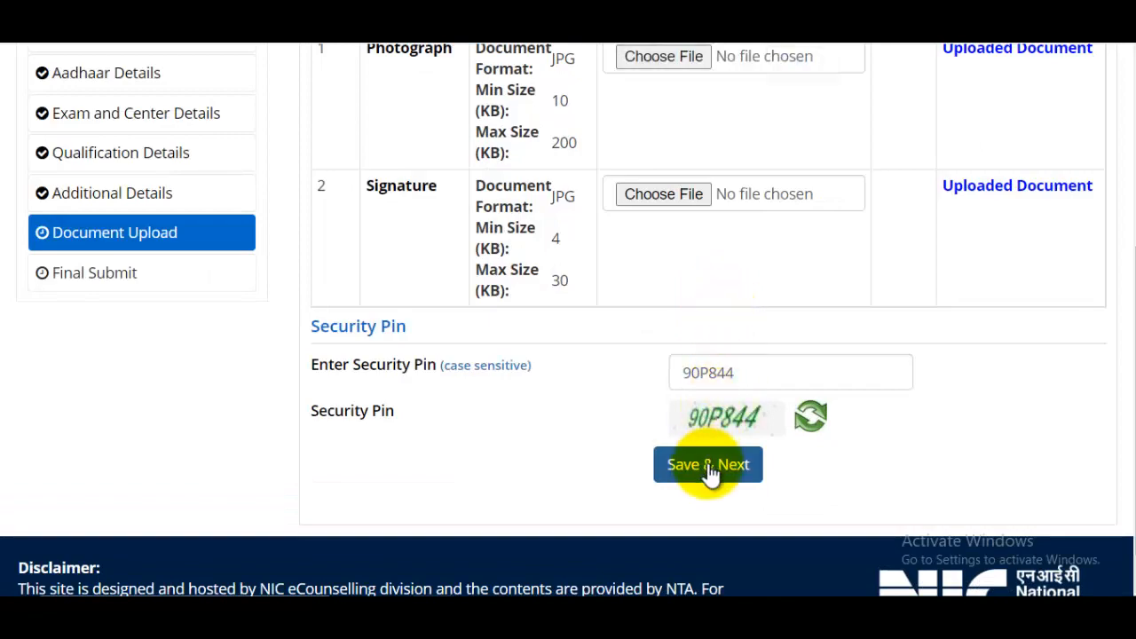
Step: Save the document upload section, confirm the submission, and dismiss the notice on the review page
left_click(738, 457)
left_click(538, 356)
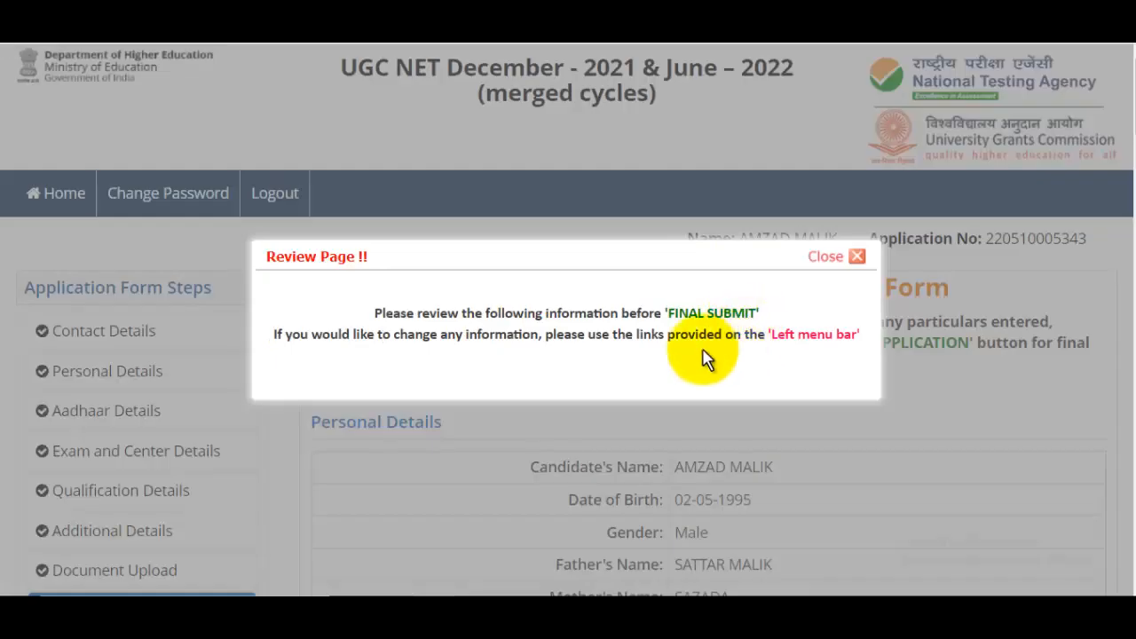
left_click(841, 266)
Step: Mark My Name, Date of Birth, Father Name, Gender, Mother Name and Category as verified in the final checklist
left_click_drag(1129, 98, 1125, 532)
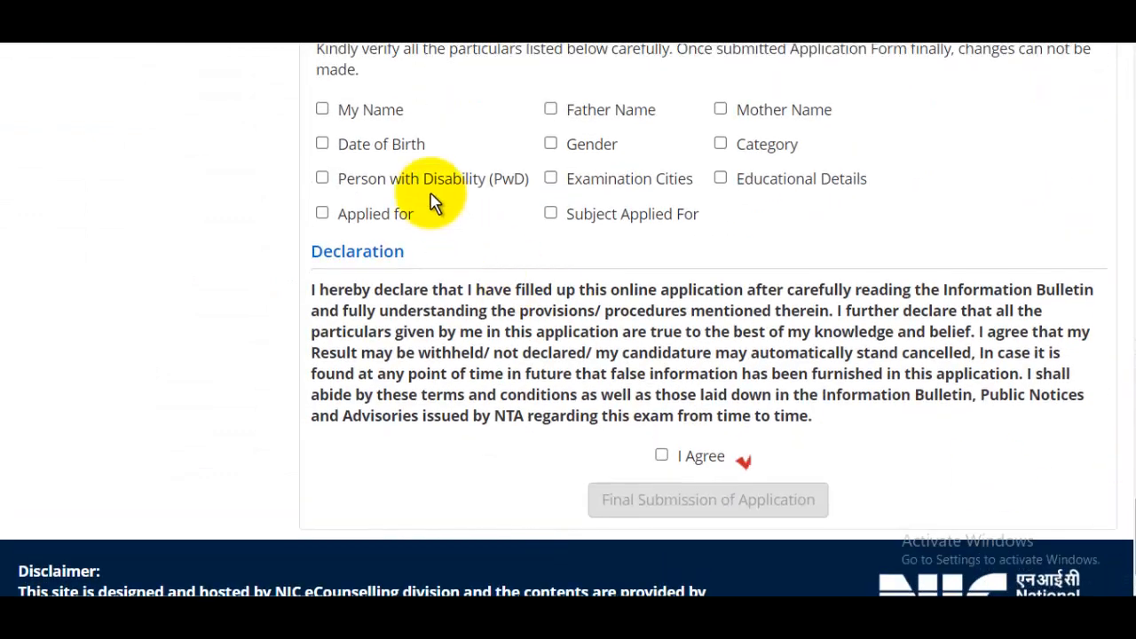
left_click(325, 111)
left_click(328, 148)
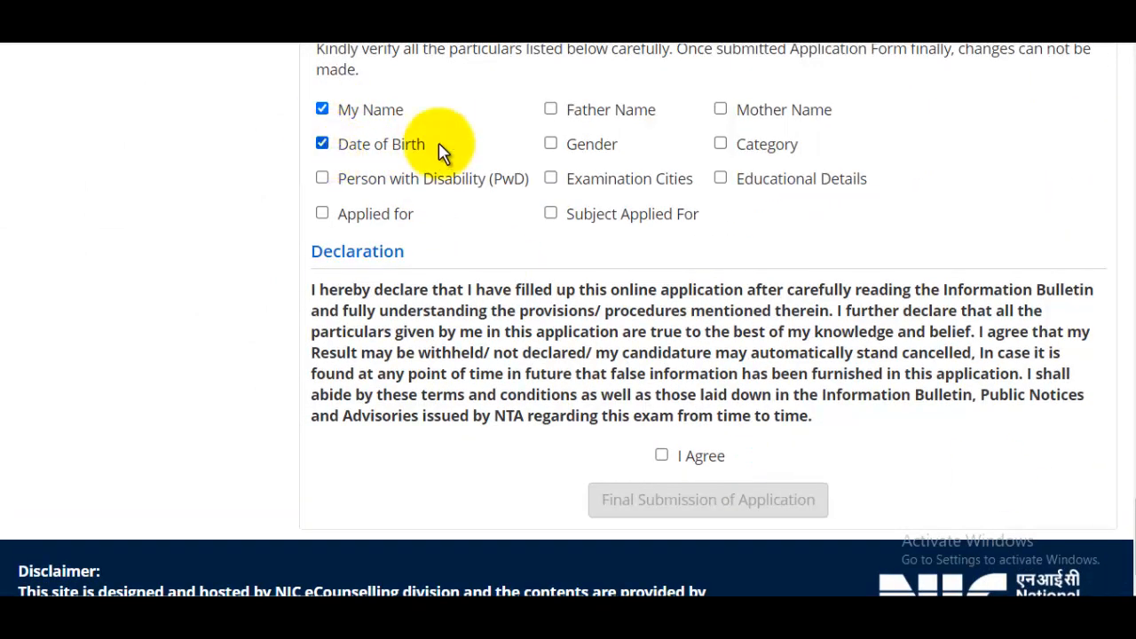
left_click(551, 110)
left_click(551, 144)
left_click(721, 109)
left_click(720, 144)
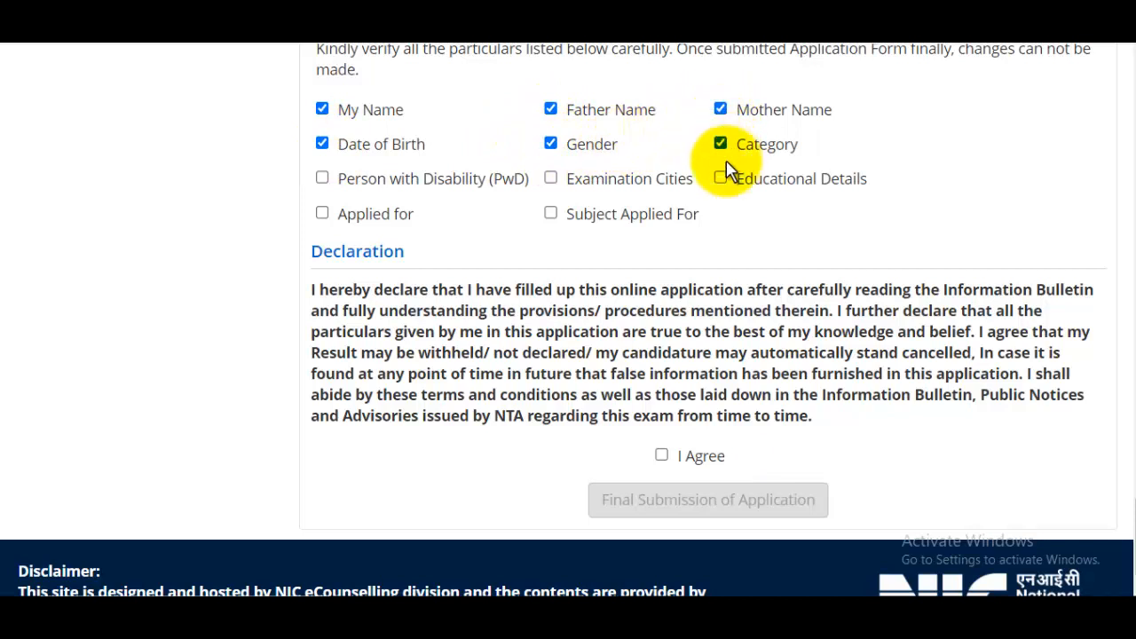
Step: Mark Educational Details, Subject Applied For, Examination Cities, Person with Disability (PwD) and Applied for as verified
left_click(720, 180)
left_click(551, 214)
left_click(551, 179)
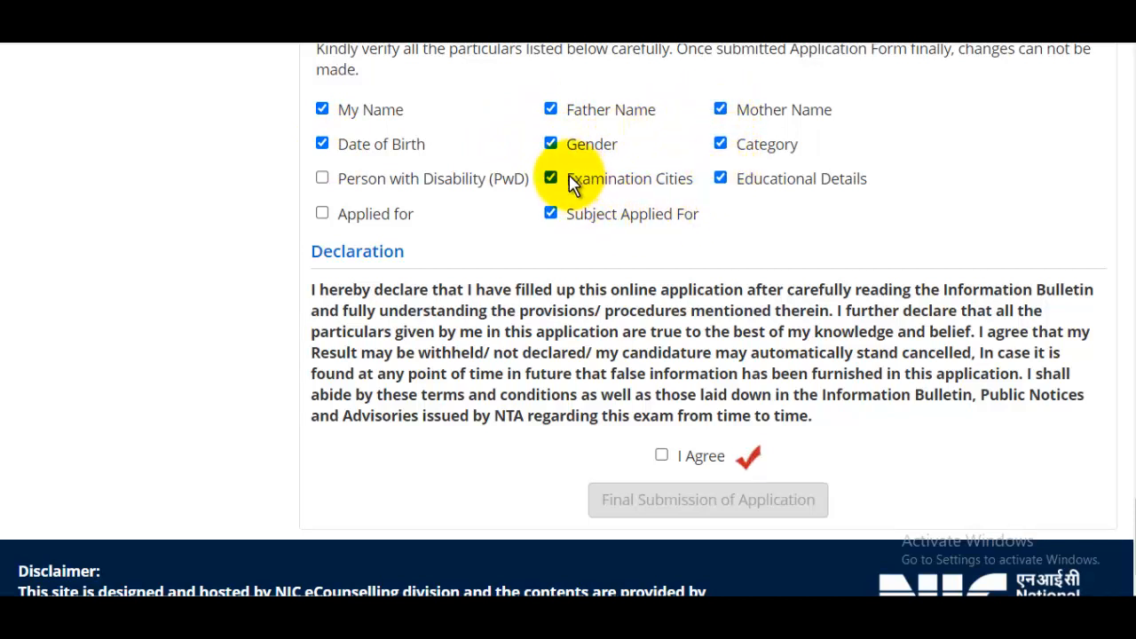
left_click(572, 182)
left_click(373, 180)
left_click(345, 216)
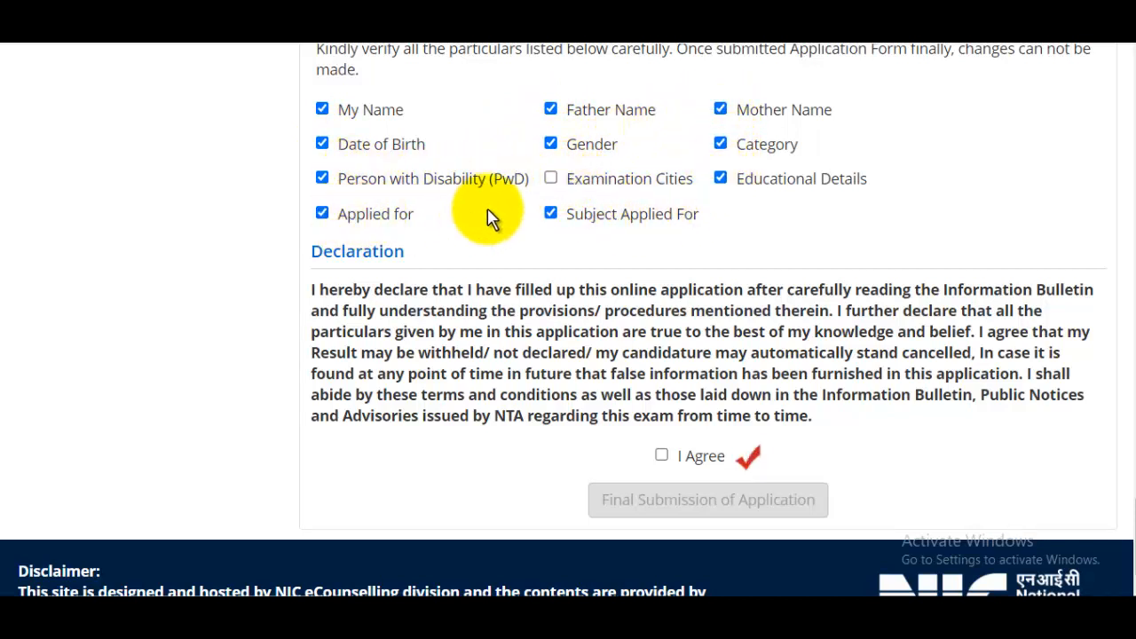
left_click(562, 182)
Step: Agree to the declaration and make the final submission of the application, confirming it
scroll(692, 284, "down", 1)
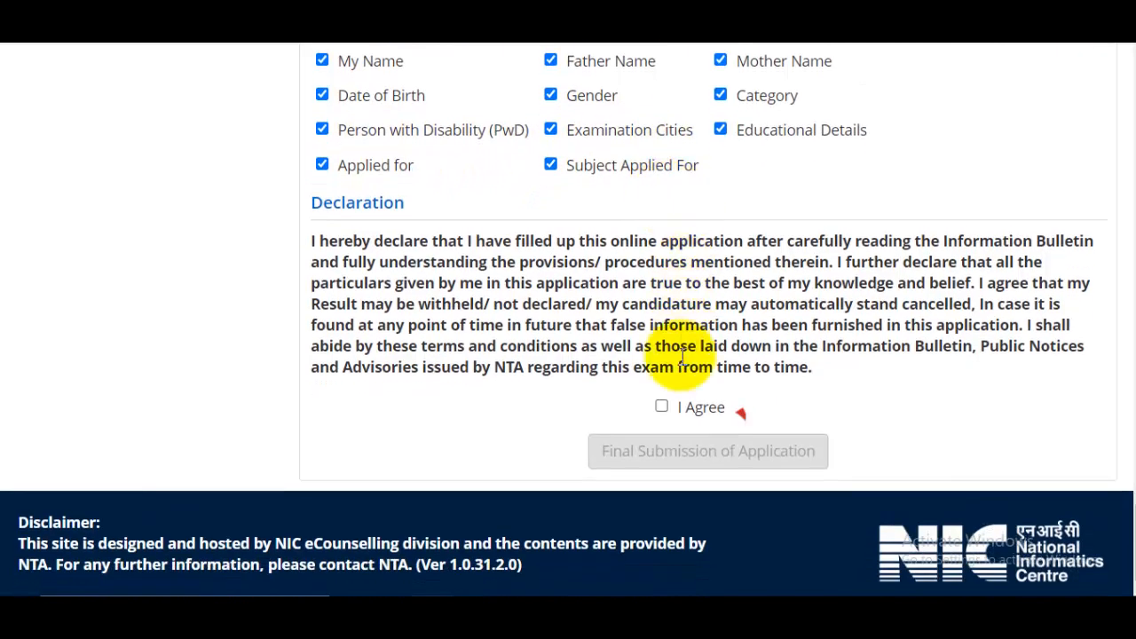
left_click(662, 408)
left_click(696, 453)
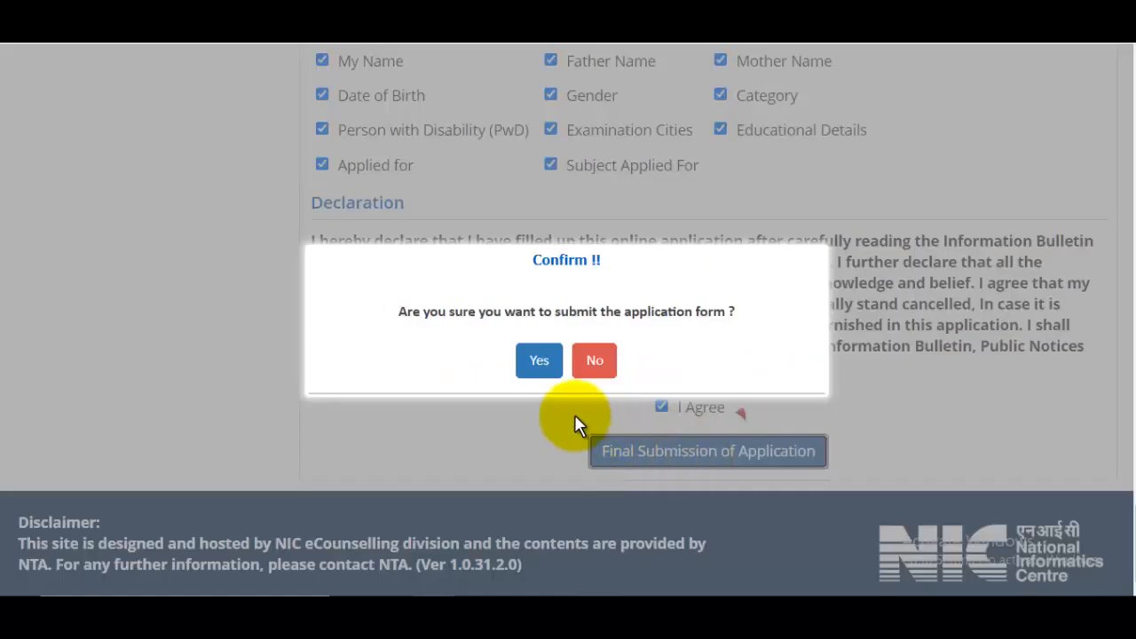
left_click(539, 360)
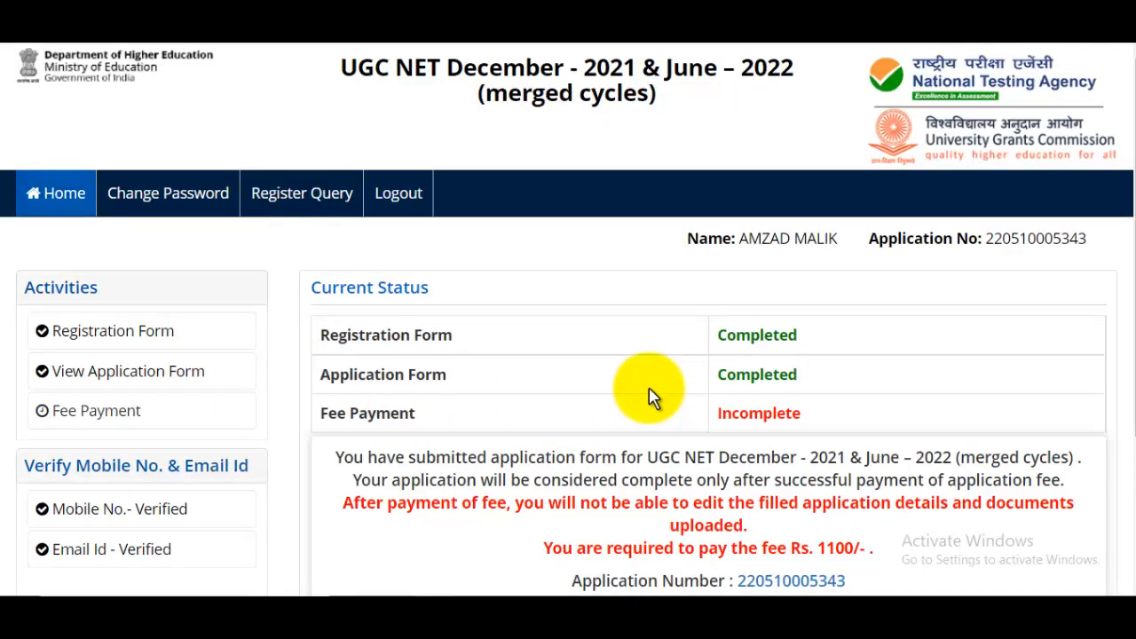
Step: Review the submitted application's status, and switch to the JobsGyan UGC NET post to check the important dates and category-wise application fees
scroll(657, 398, "down", 2)
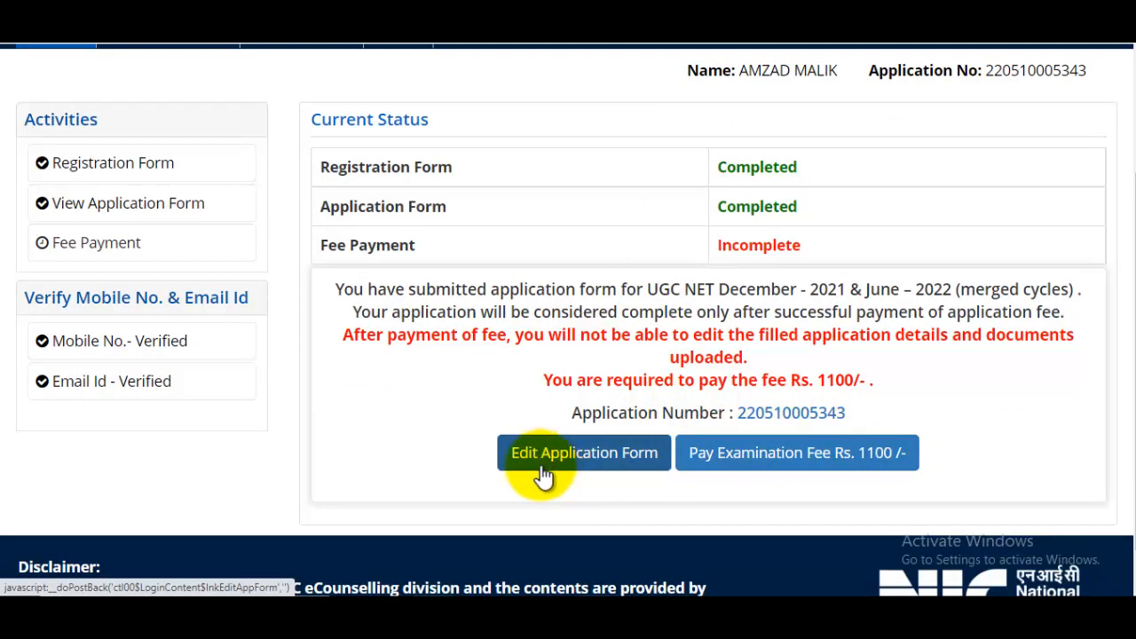
left_click(621, 22)
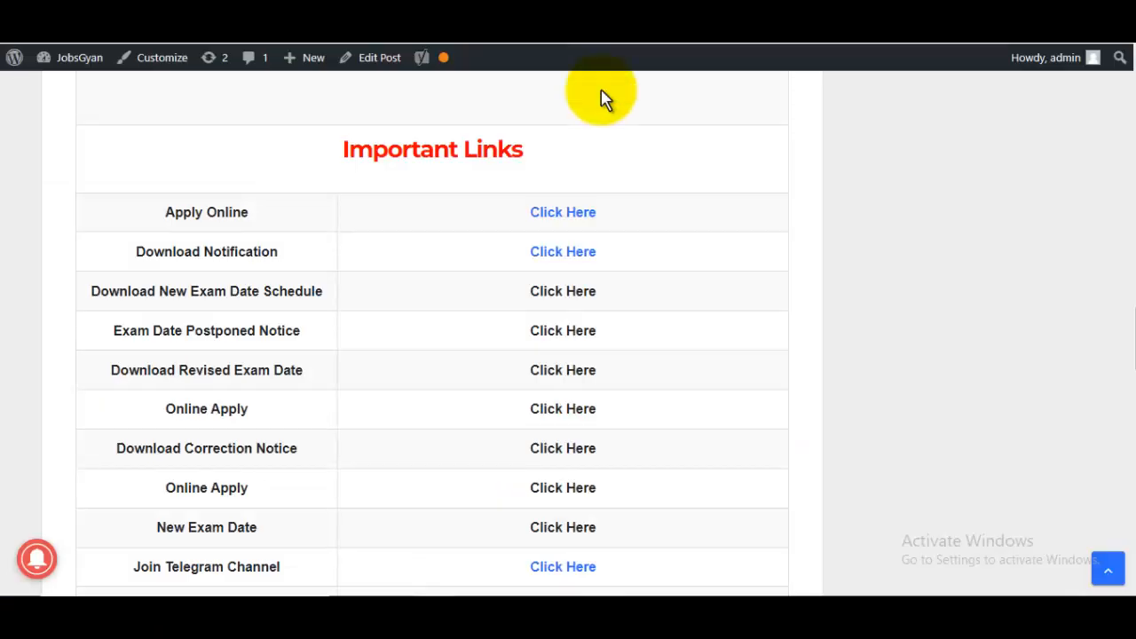
scroll(662, 274, "up", 10)
scroll(634, 307, "down", 2)
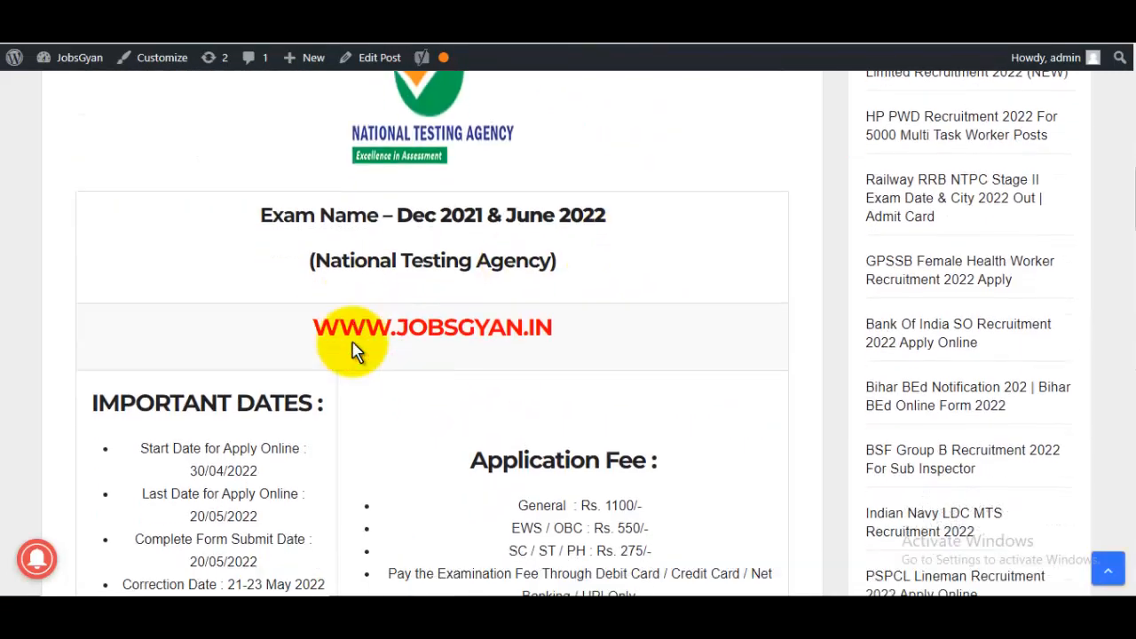
scroll(353, 350, "down", 2)
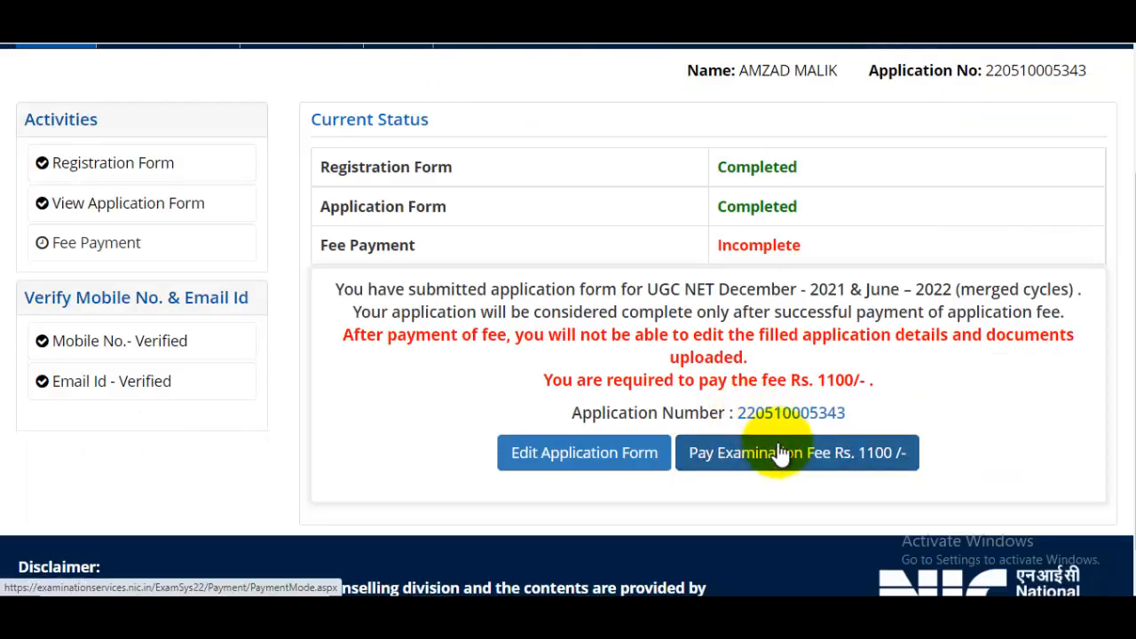
Step: Start the examination fee payment with Online Payment as the mode, and proceed through the payment provider page
left_click(778, 456)
left_click(504, 424)
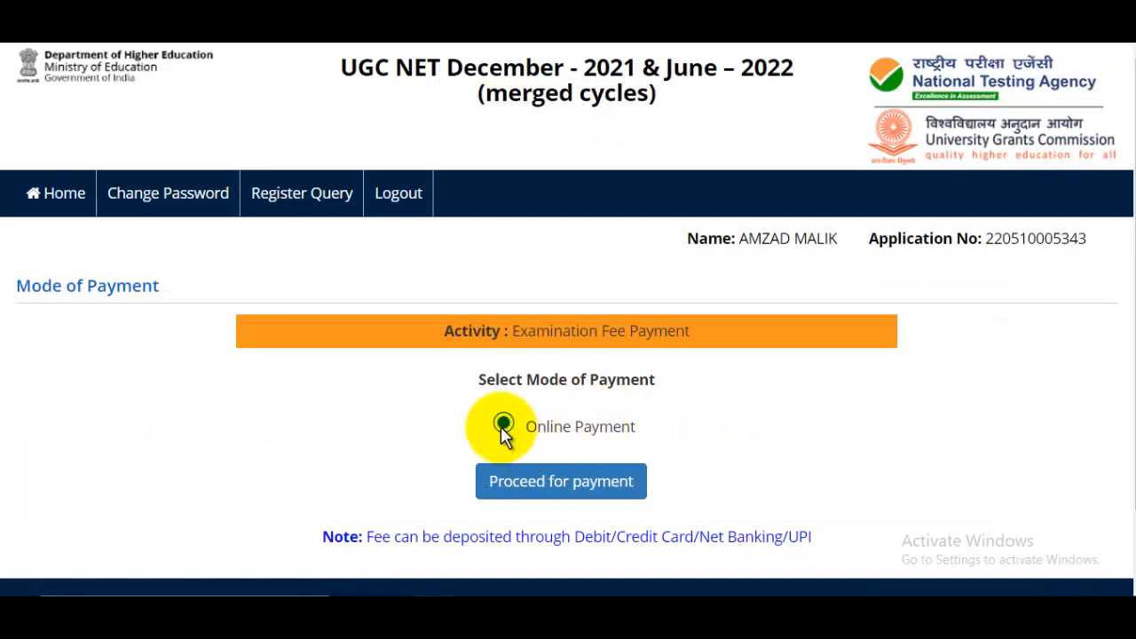
left_click(541, 484)
left_click(654, 123)
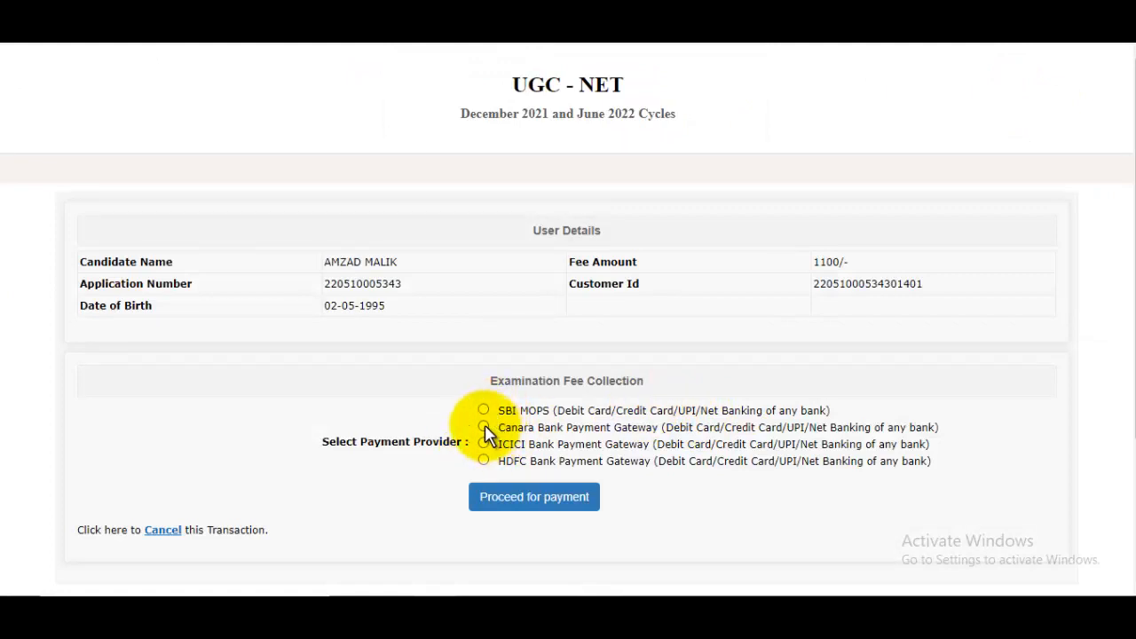
left_click(527, 498)
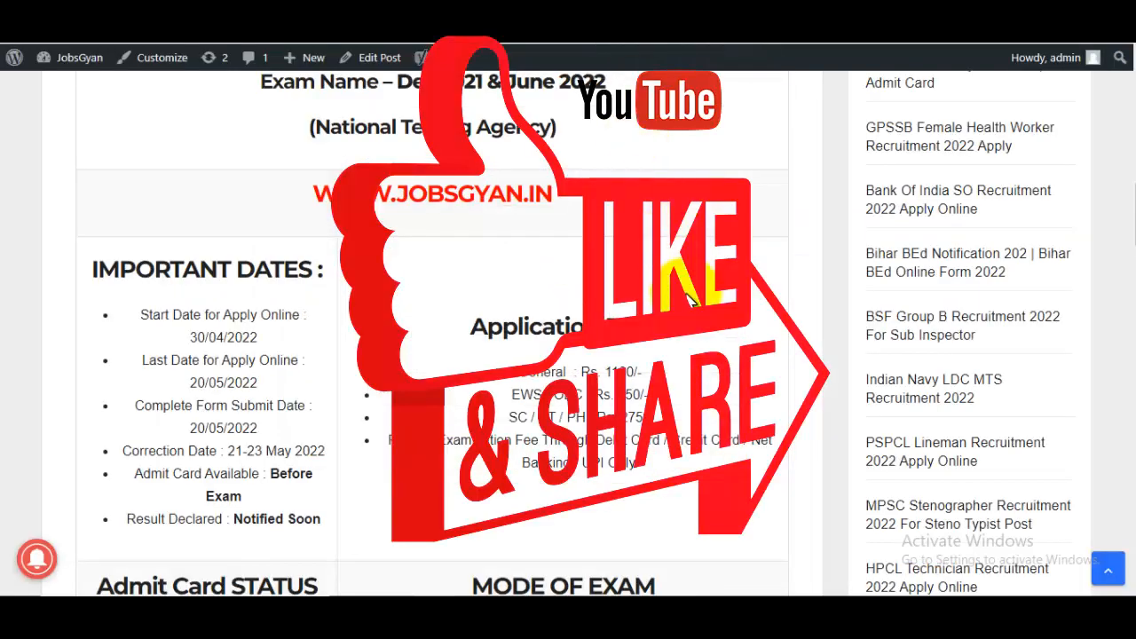
scroll(687, 302, "up", 5)
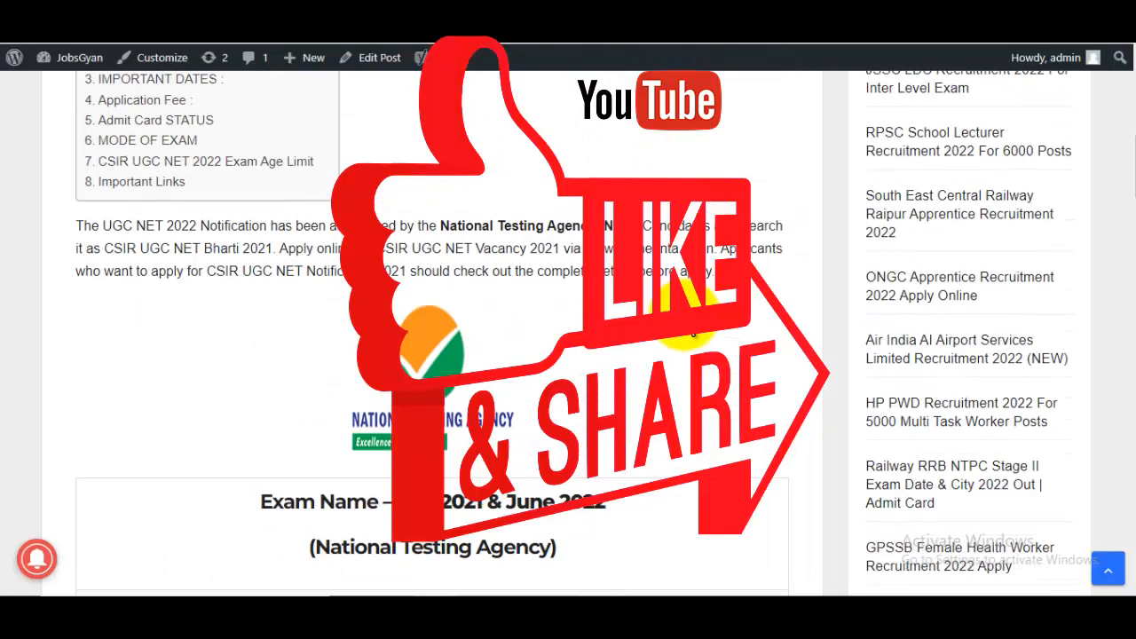
scroll(691, 328, "down", 2)
scroll(692, 332, "down", 2)
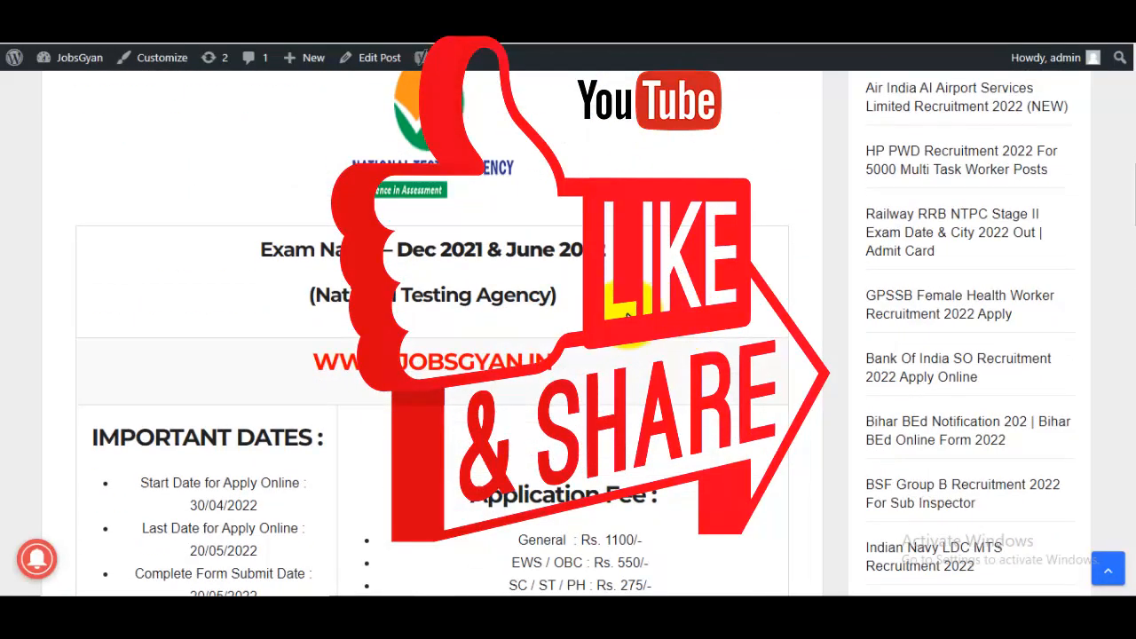
scroll(600, 330, "up", 3)
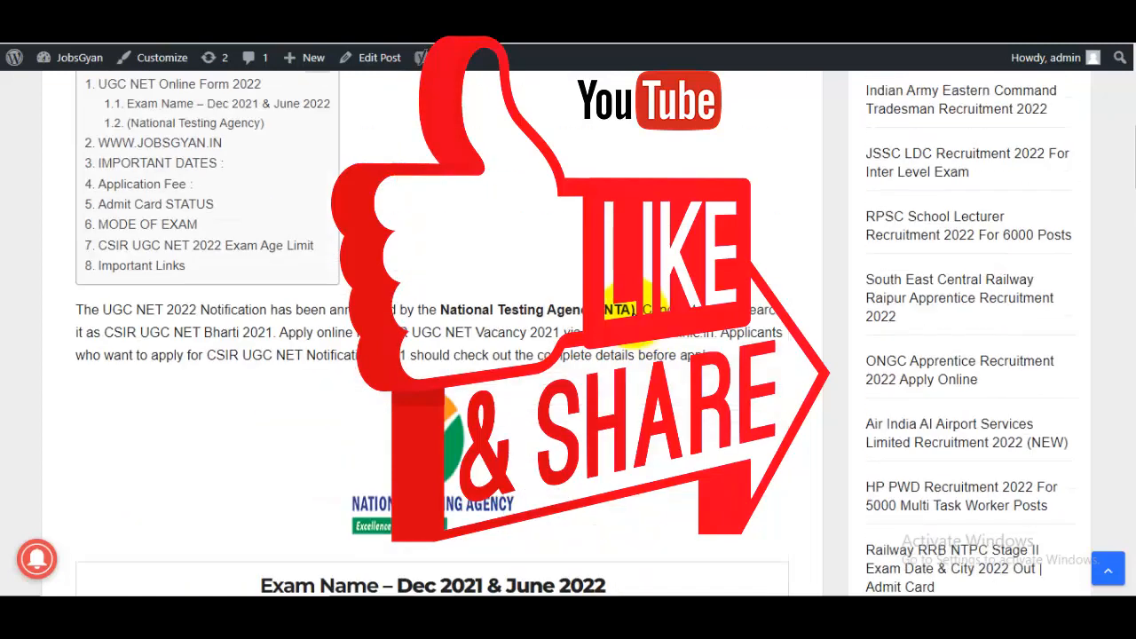
scroll(600, 330, "up", 3)
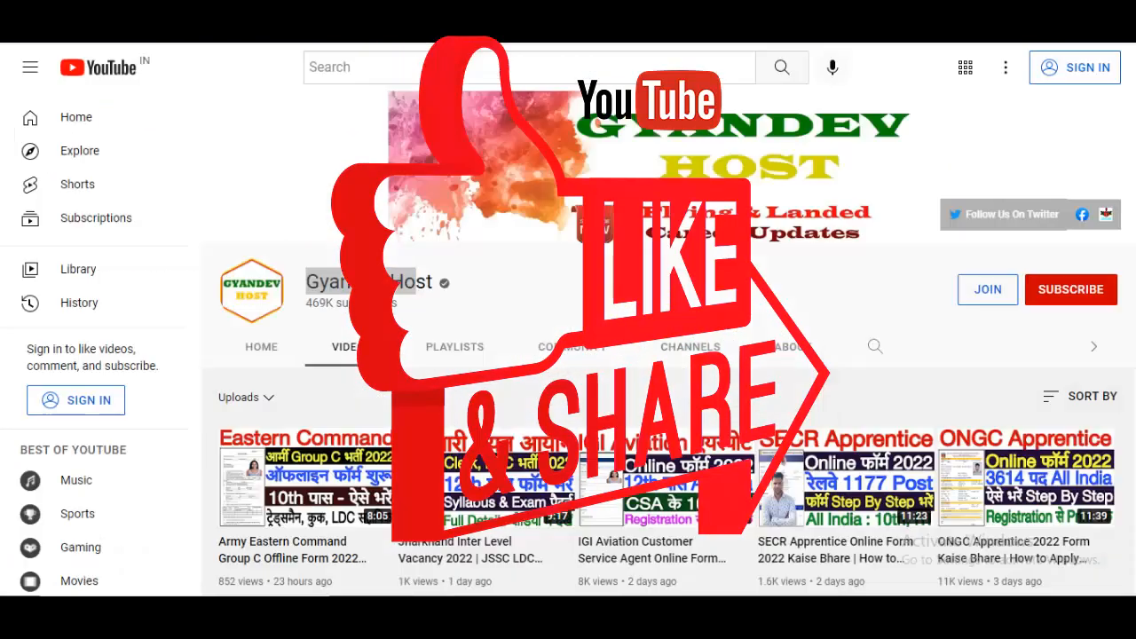
left_click_drag(306, 281, 415, 282)
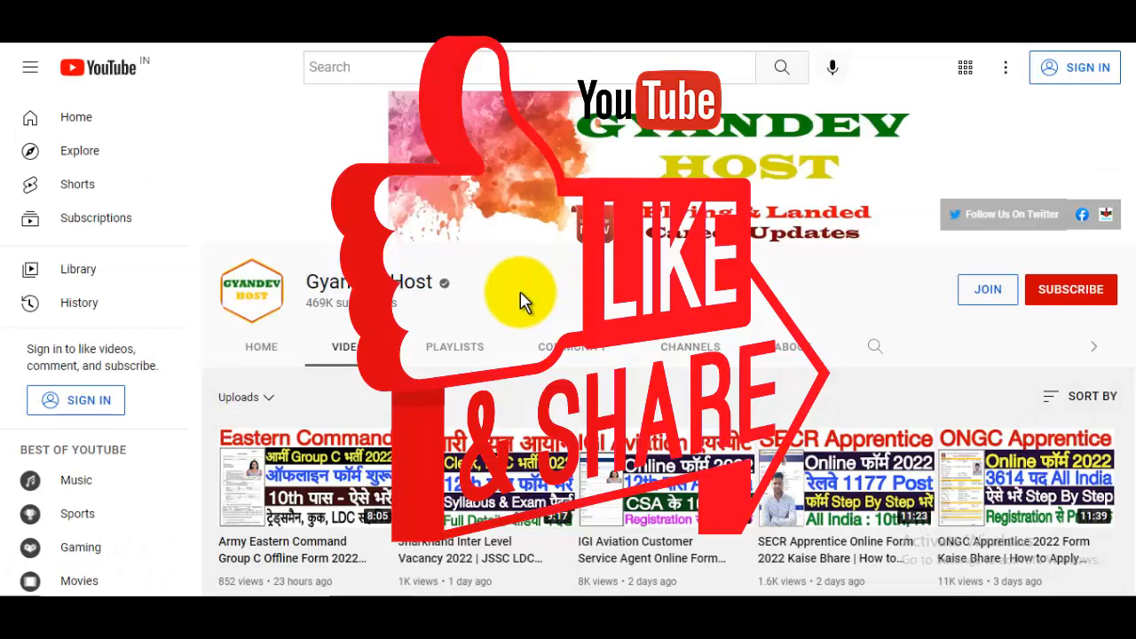